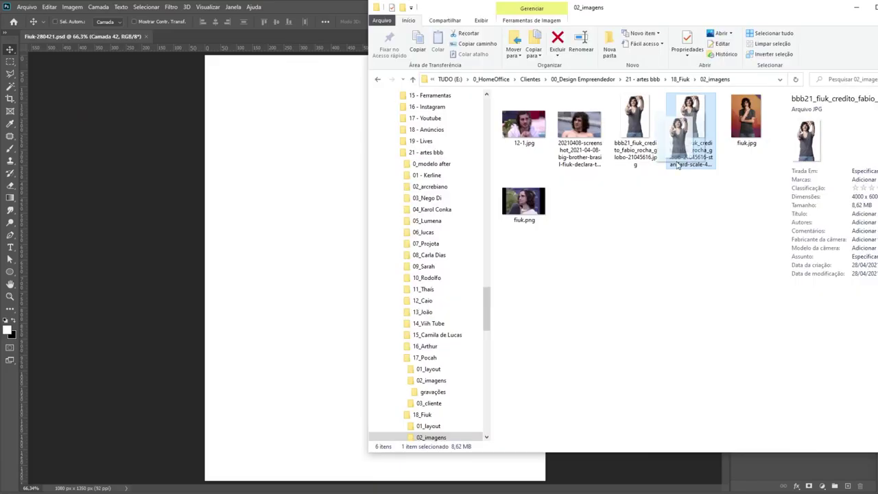
Step: Bring the man's photo in as Camada 1 and open Select and Mask on its layer mask
{"action": "left_click_drag", "start_coordinate": [678, 164], "coordinate": [482, 220]}
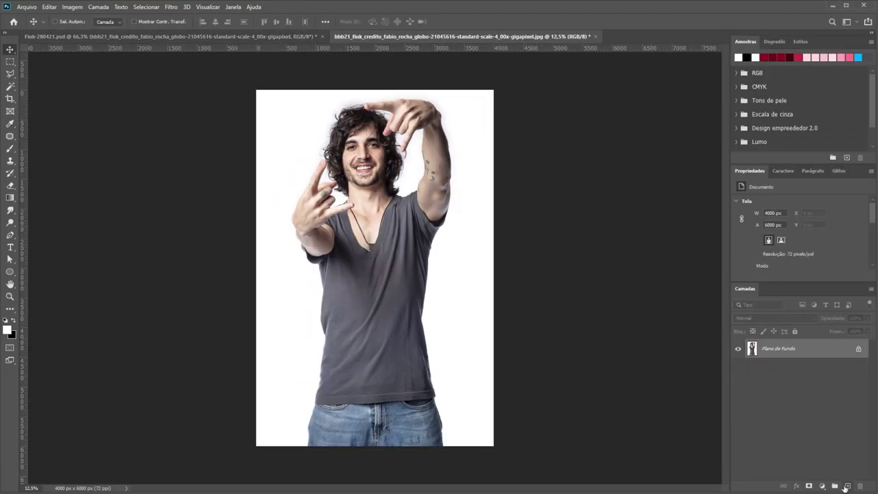
{"action": "left_click", "coordinate": [769, 350]}
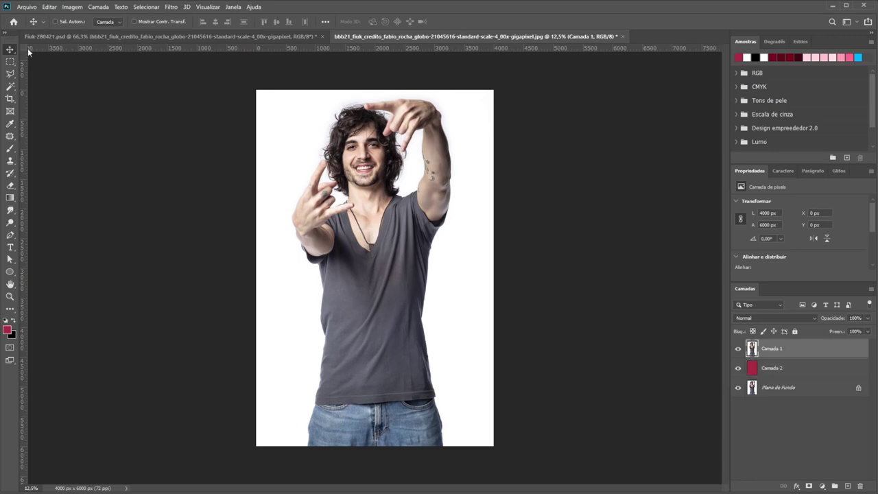
{"action": "scroll", "coordinate": [762, 253], "scroll_direction": "down", "scroll_amount": 2}
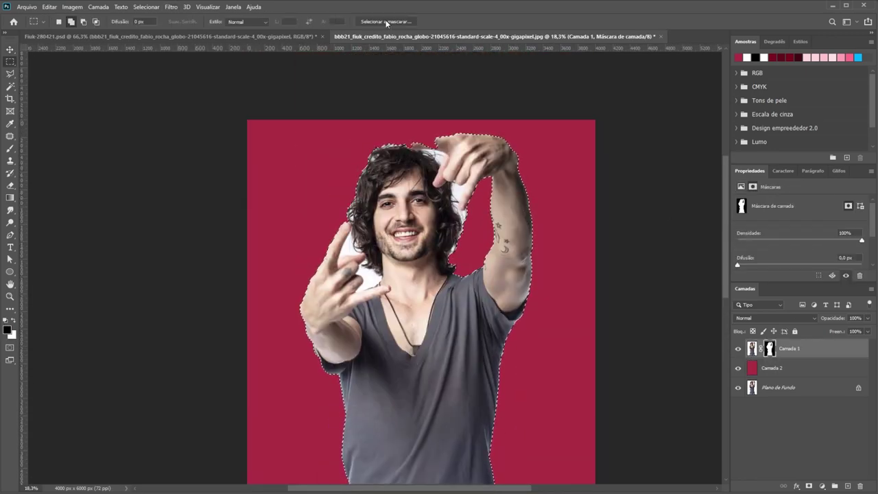
{"action": "key", "text": "ctrl+alt+r"}
Step: Refine Edge Brush the white gap between hair and hand and along the hair edges
{"action": "scroll", "coordinate": [233, 220], "scroll_direction": "up", "scroll_amount": 5}
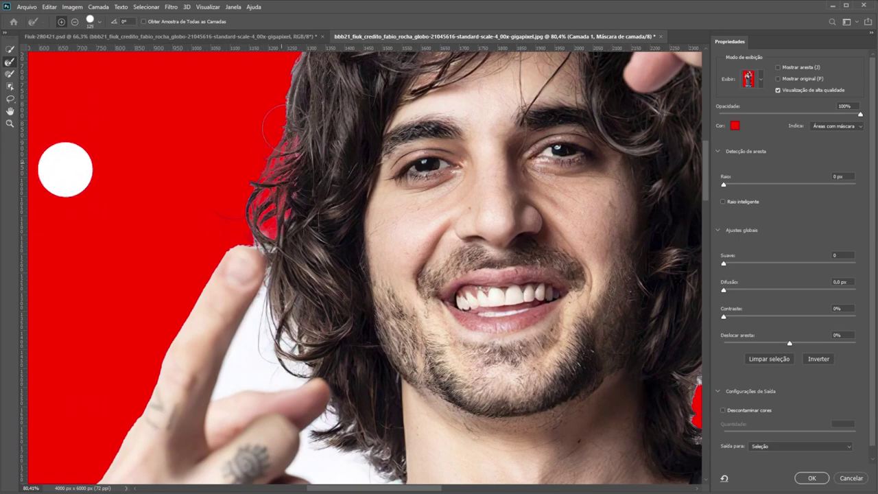
{"action": "scroll", "coordinate": [295, 118], "scroll_direction": "up", "scroll_amount": 3}
{"action": "scroll", "coordinate": [343, 117], "scroll_direction": "up", "scroll_amount": 3}
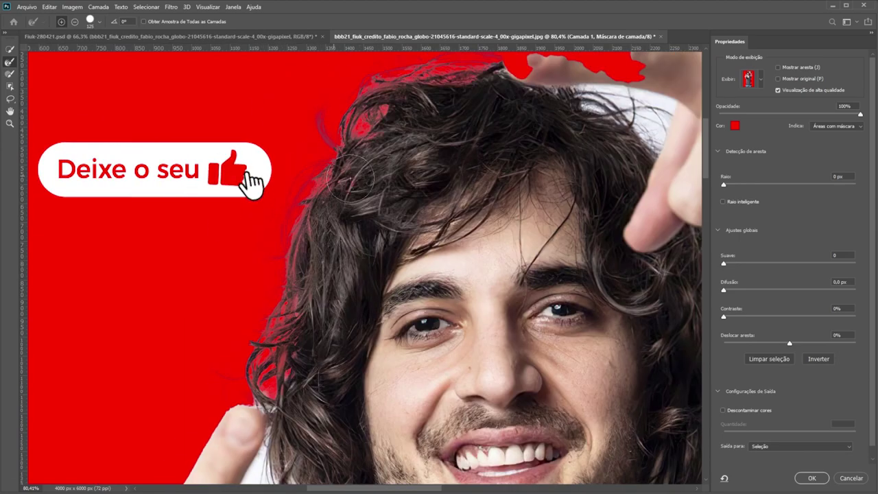
{"action": "scroll", "coordinate": [480, 109], "scroll_direction": "right", "scroll_amount": 5}
{"action": "scroll", "coordinate": [481, 110], "scroll_direction": "up", "scroll_amount": 2}
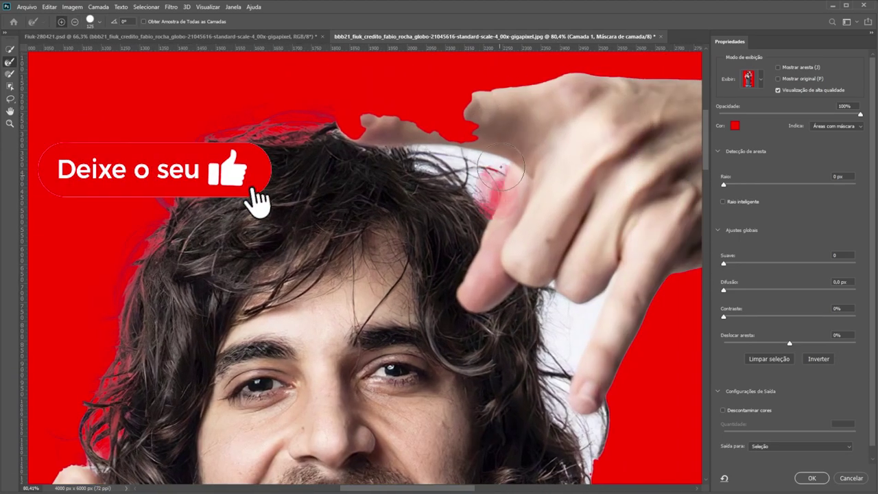
{"action": "left_click_drag", "start_coordinate": [501, 167], "coordinate": [489, 130]}
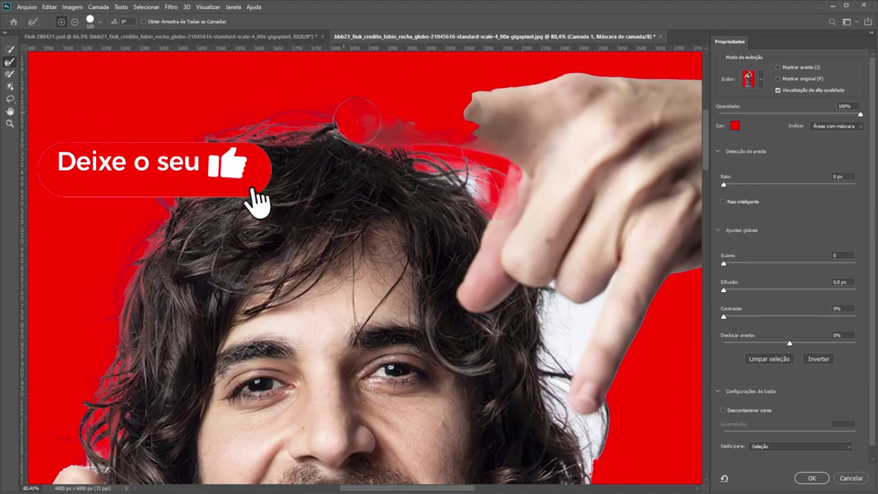
{"action": "scroll", "coordinate": [646, 277], "scroll_direction": "down", "scroll_amount": 3}
{"action": "left_click_drag", "start_coordinate": [590, 171], "coordinate": [570, 343]}
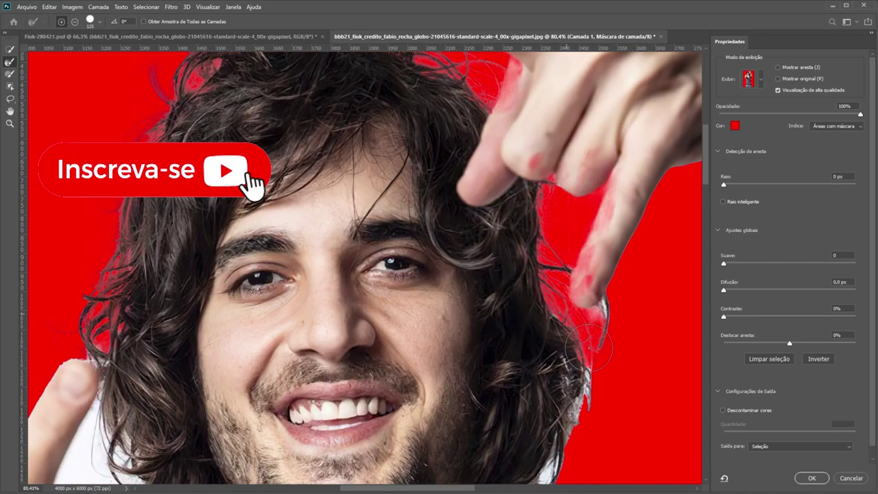
{"action": "scroll", "coordinate": [590, 309], "scroll_direction": "down", "scroll_amount": 3}
{"action": "left_click_drag", "start_coordinate": [577, 247], "coordinate": [542, 398]}
Step: Remove the white backdrop left of the neck and apply the refined edges
{"action": "scroll", "coordinate": [607, 340], "scroll_direction": "down", "scroll_amount": 2}
{"action": "scroll", "coordinate": [607, 340], "scroll_direction": "down", "scroll_amount": 2}
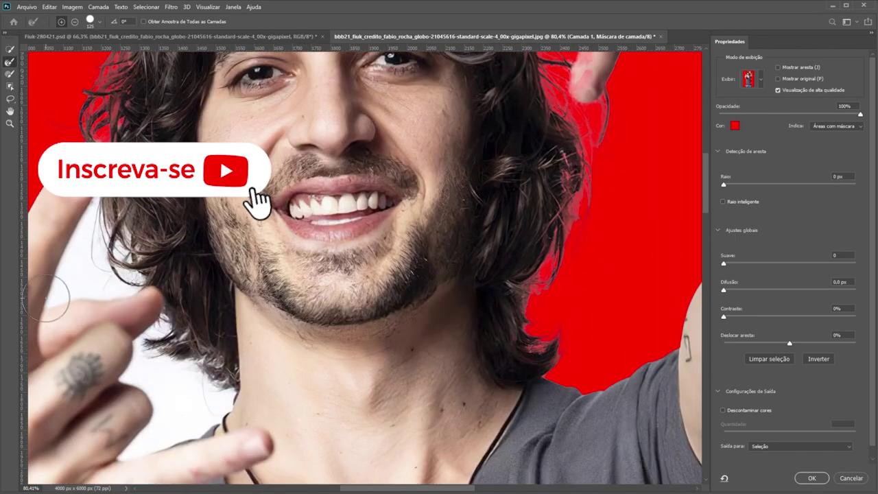
{"action": "scroll", "coordinate": [190, 348], "scroll_direction": "down", "scroll_amount": 5}
{"action": "scroll", "coordinate": [206, 316], "scroll_direction": "left", "scroll_amount": 3}
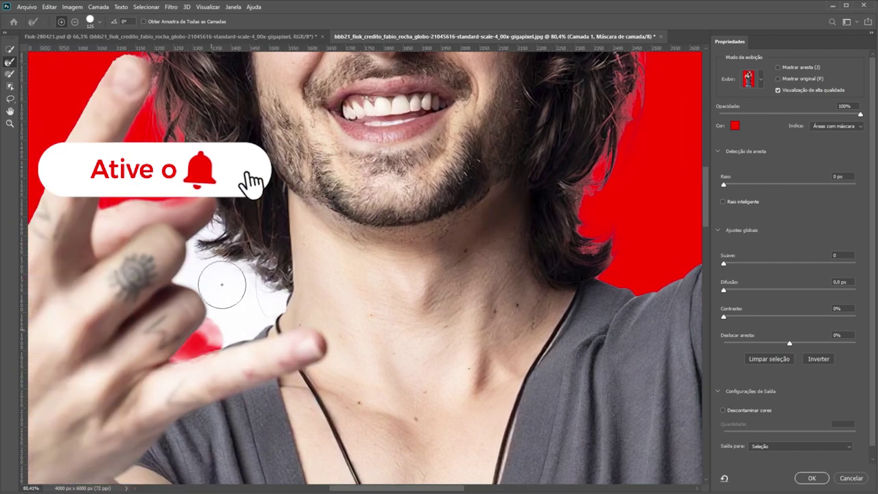
{"action": "mouse_move", "coordinate": [222, 284]}
{"action": "left_mouse_down"}
{"action": "mouse_move", "coordinate": [216, 241]}
{"action": "mouse_move", "coordinate": [268, 315]}
{"action": "mouse_move", "coordinate": [204, 337]}
{"action": "left_mouse_up"}
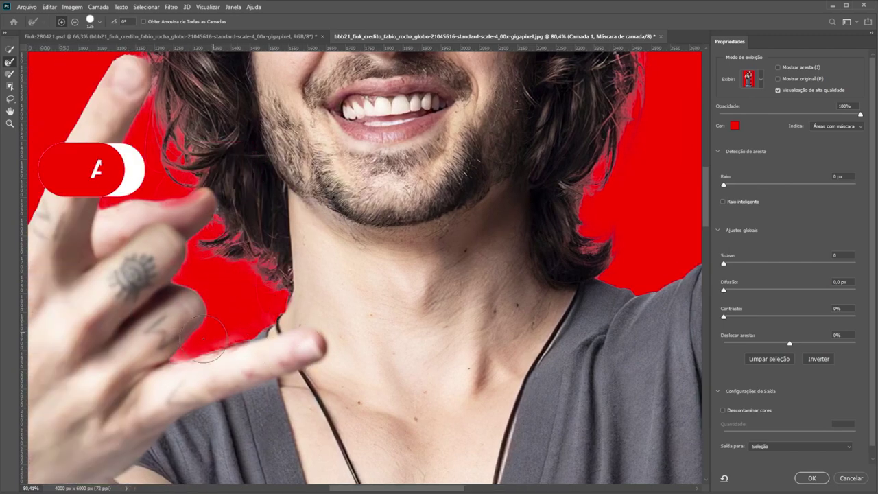
{"action": "scroll", "coordinate": [247, 303], "scroll_direction": "down", "scroll_amount": 5}
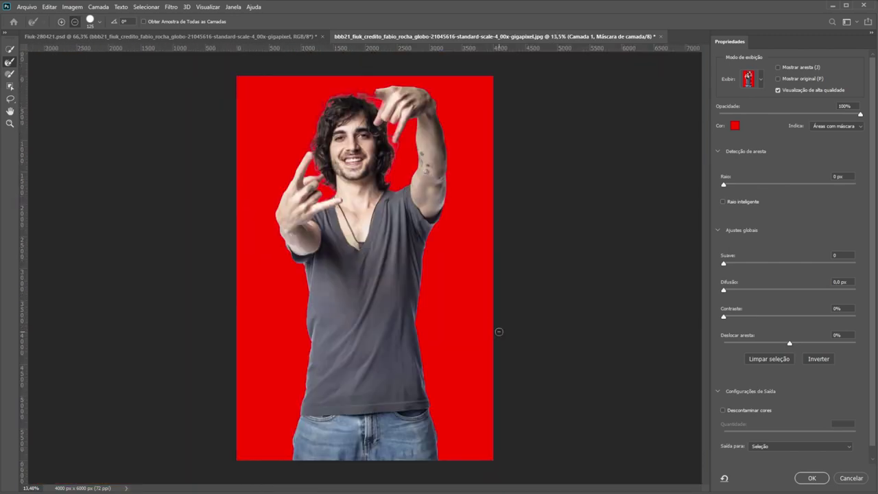
{"action": "left_click", "coordinate": [811, 478]}
Step: Deselect, pick the Magic Wand and target the photo pixels instead of the mask
{"action": "key", "text": "ctrl+d"}
{"action": "scroll", "coordinate": [322, 180], "scroll_direction": "up", "scroll_amount": 2}
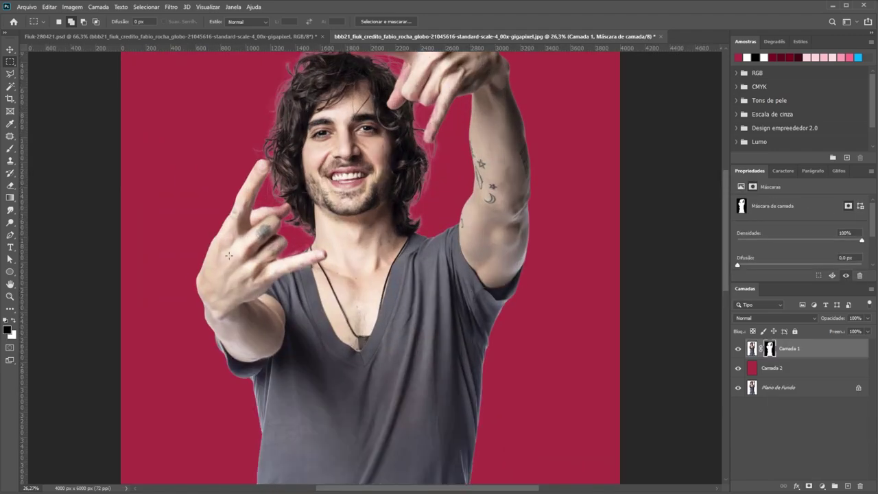
{"action": "scroll", "coordinate": [322, 180], "scroll_direction": "up", "scroll_amount": 3}
{"action": "left_click", "coordinate": [10, 73]}
{"action": "scroll", "coordinate": [347, 97], "scroll_direction": "up", "scroll_amount": 3}
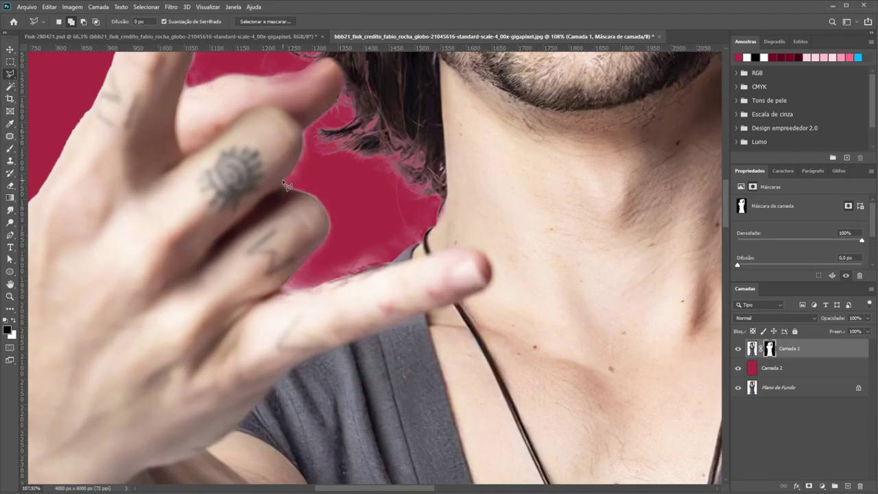
{"action": "key", "text": "ctrl+2"}
{"action": "key", "text": "w"}
{"action": "left_click", "coordinate": [350, 193]}
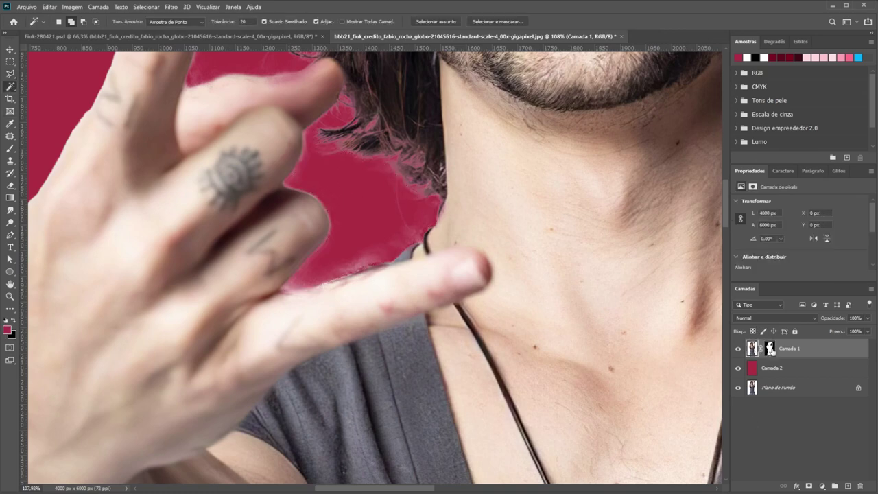
Step: With the mask disabled, Magic Wand the hair-strand gap and mask out the fringe beside the neck
{"action": "left_click", "coordinate": [769, 349], "text": "shift"}
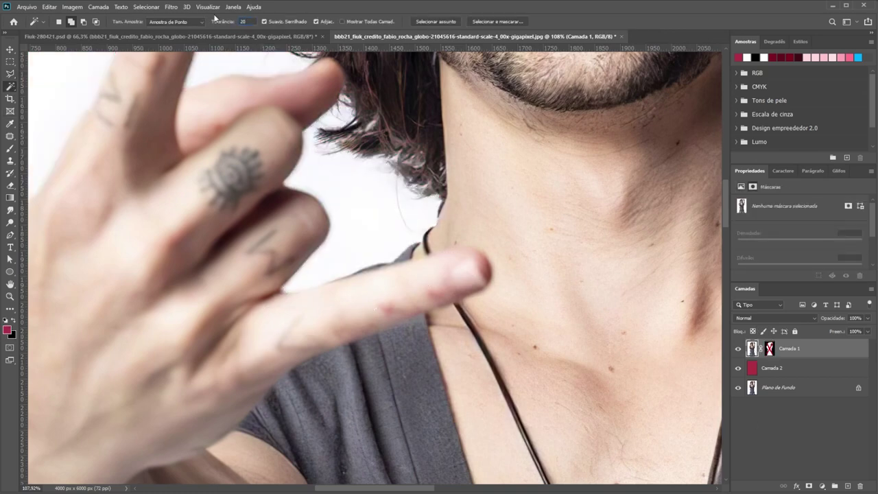
{"action": "type", "text": "25"}
{"action": "left_click", "coordinate": [331, 122]}
{"action": "left_click", "coordinate": [774, 348], "text": "shift"}
{"action": "key", "text": "l"}
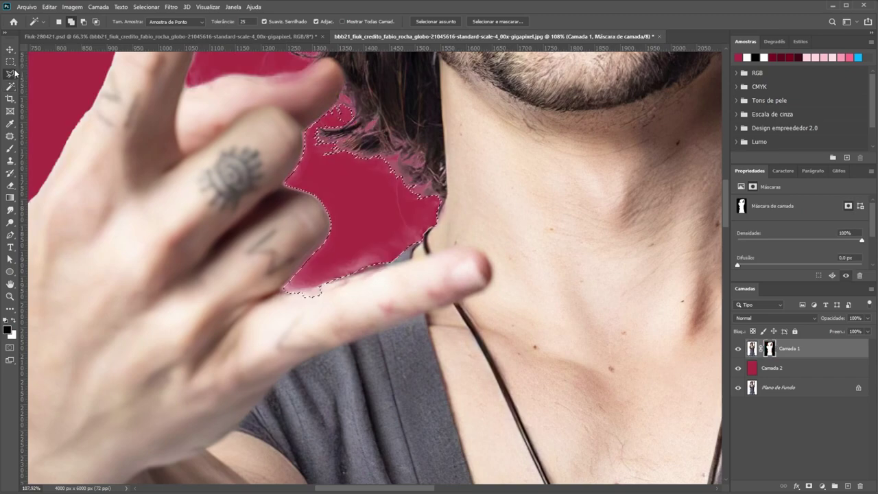
{"action": "key", "text": "ctrl+d"}
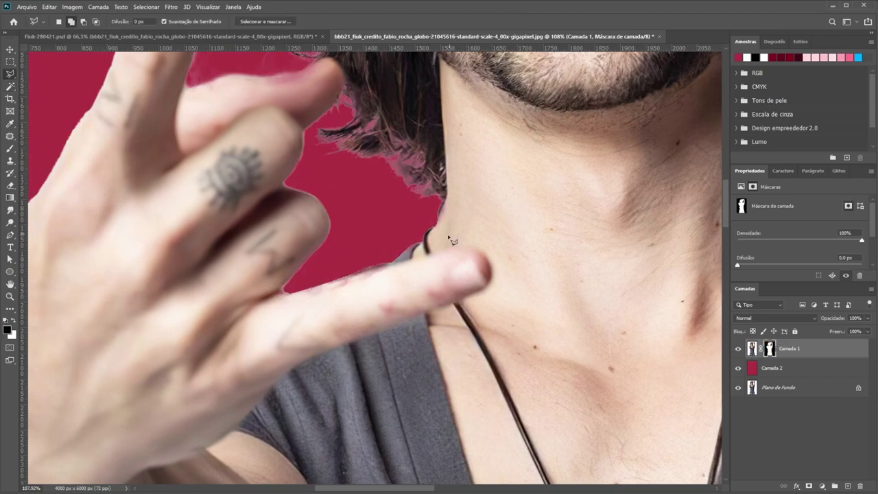
Step: Touch up the mask with the Brush around the fingers, neck and hair
{"action": "scroll", "coordinate": [392, 248], "scroll_direction": "down", "scroll_amount": 2}
{"action": "scroll", "coordinate": [392, 249], "scroll_direction": "down", "scroll_amount": 2}
{"action": "scroll", "coordinate": [357, 329], "scroll_direction": "down", "scroll_amount": 2}
{"action": "scroll", "coordinate": [357, 328], "scroll_direction": "up", "scroll_amount": 2}
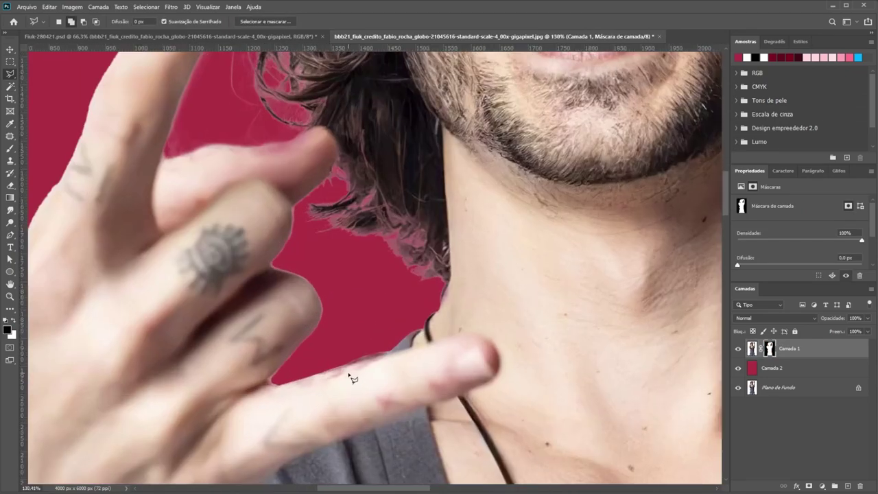
{"action": "scroll", "coordinate": [349, 373], "scroll_direction": "up", "scroll_amount": 2}
{"action": "key", "text": "b"}
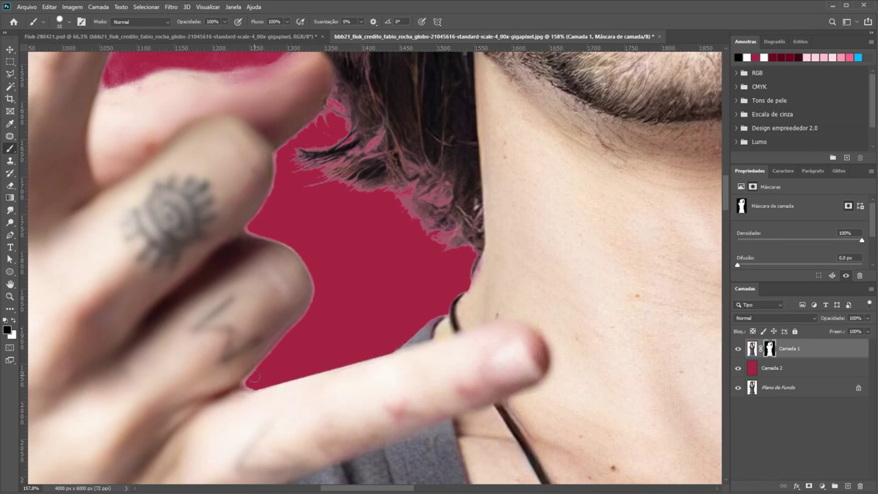
{"action": "scroll", "coordinate": [309, 327], "scroll_direction": "down", "scroll_amount": 2}
{"action": "scroll", "coordinate": [255, 164], "scroll_direction": "up", "scroll_amount": 2}
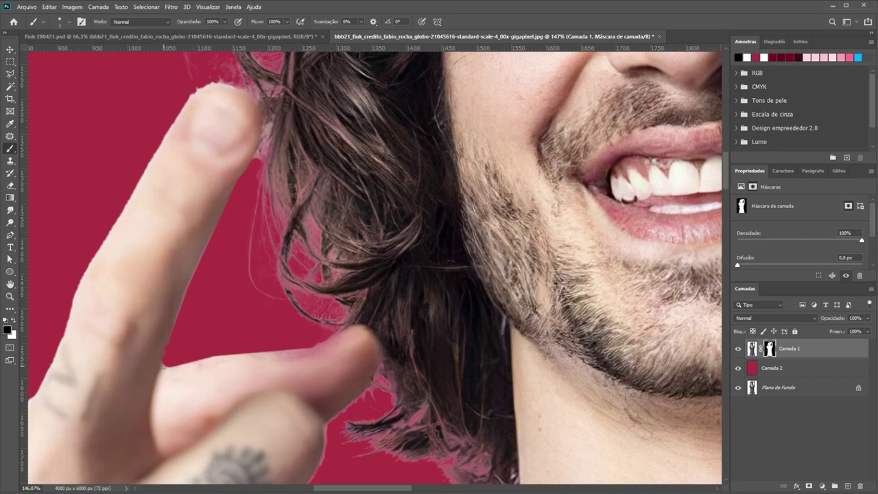
{"action": "scroll", "coordinate": [243, 302], "scroll_direction": "down", "scroll_amount": 5}
{"action": "scroll", "coordinate": [244, 302], "scroll_direction": "down", "scroll_amount": 3}
Step: Lasso a selection around the fingertip with the mask temporarily disabled
{"action": "left_click", "coordinate": [769, 348], "text": "ctrl"}
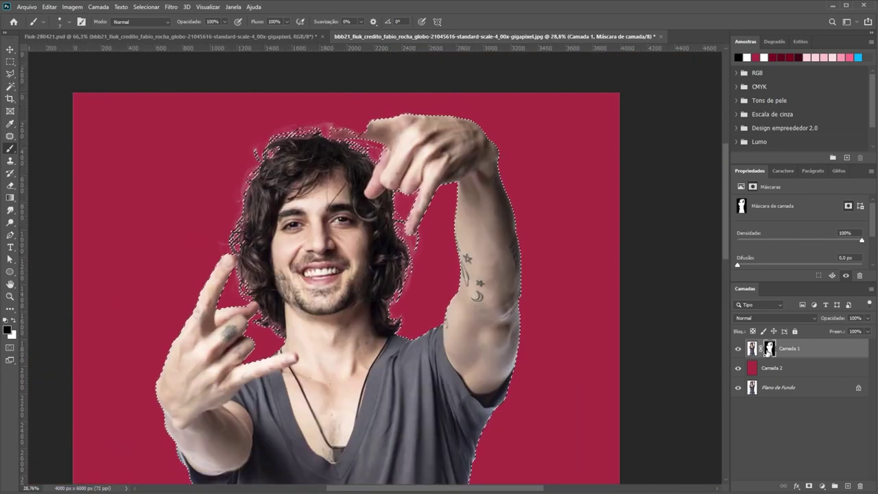
{"action": "scroll", "coordinate": [322, 158], "scroll_direction": "up", "scroll_amount": 5}
{"action": "left_click", "coordinate": [769, 349], "text": "shift"}
{"action": "key", "text": "l"}
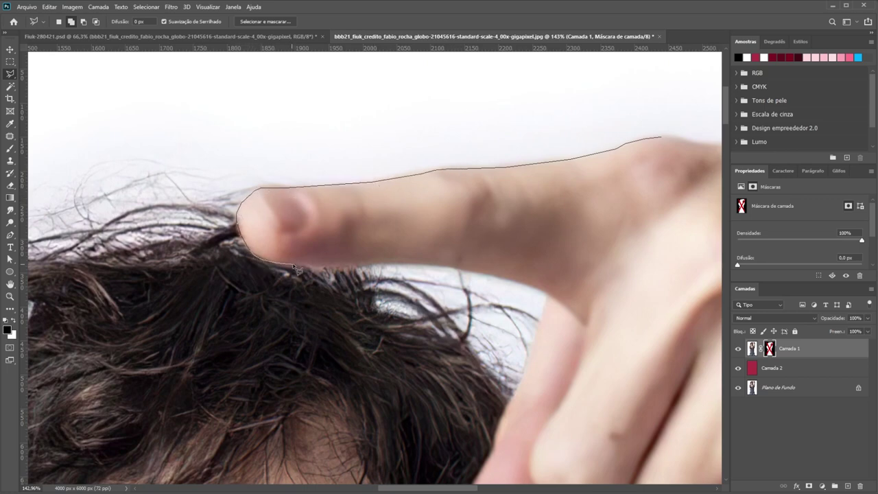
{"action": "double_click", "coordinate": [715, 337]}
{"action": "left_click", "coordinate": [769, 349], "text": "shift"}
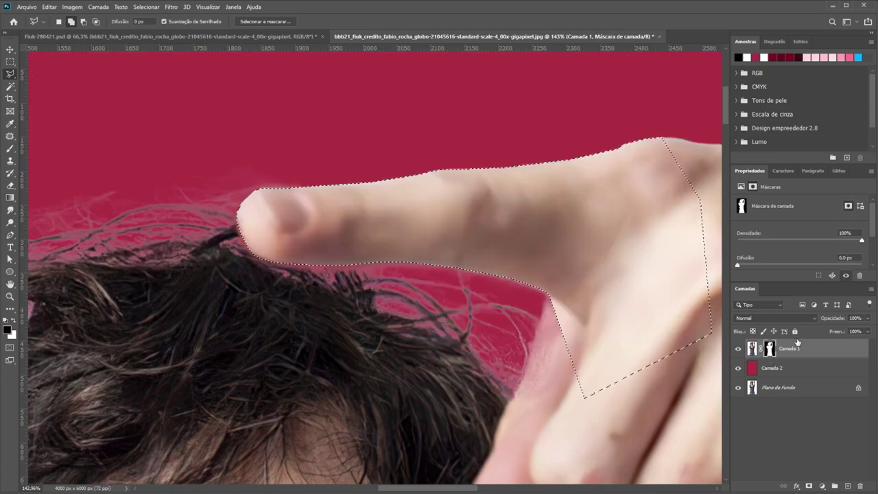
Step: Select the area beside the finger and contract the selection slightly inward
{"action": "double_click", "coordinate": [530, 432]}
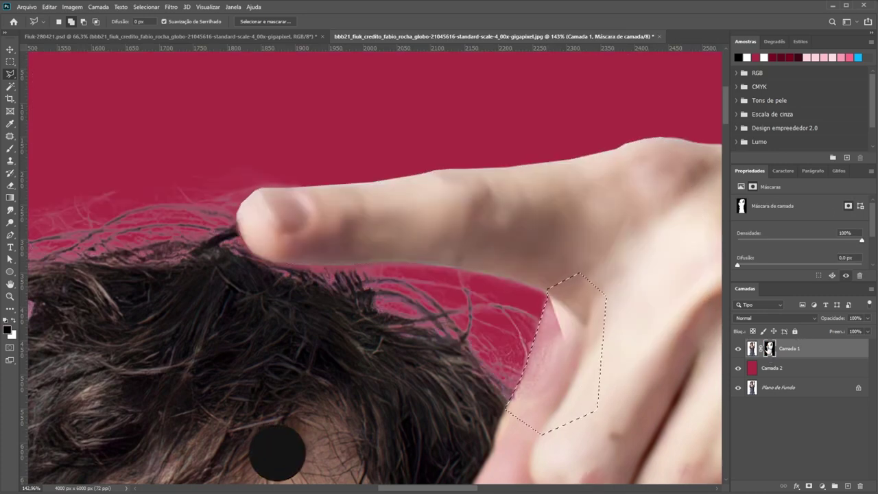
{"action": "scroll", "coordinate": [590, 299], "scroll_direction": "down", "scroll_amount": 6}
{"action": "scroll", "coordinate": [590, 299], "scroll_direction": "down", "scroll_amount": 2}
{"action": "left_click", "coordinate": [146, 7]}
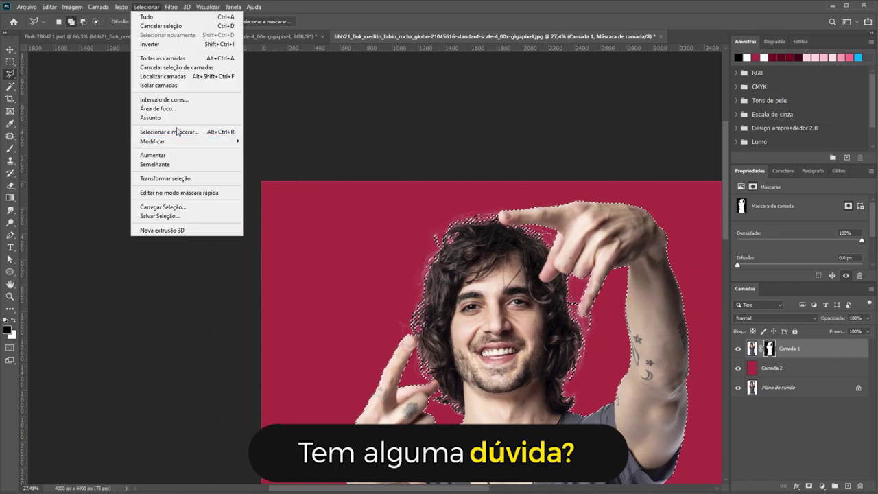
{"action": "left_click", "coordinate": [267, 173]}
{"action": "left_click", "coordinate": [656, 173]}
{"action": "right_click", "coordinate": [769, 349]}
{"action": "key", "text": "Escape"}
Step: Paint the mask with the Brush around the fingertip and hair edges
{"action": "scroll", "coordinate": [412, 197], "scroll_direction": "up", "scroll_amount": 2}
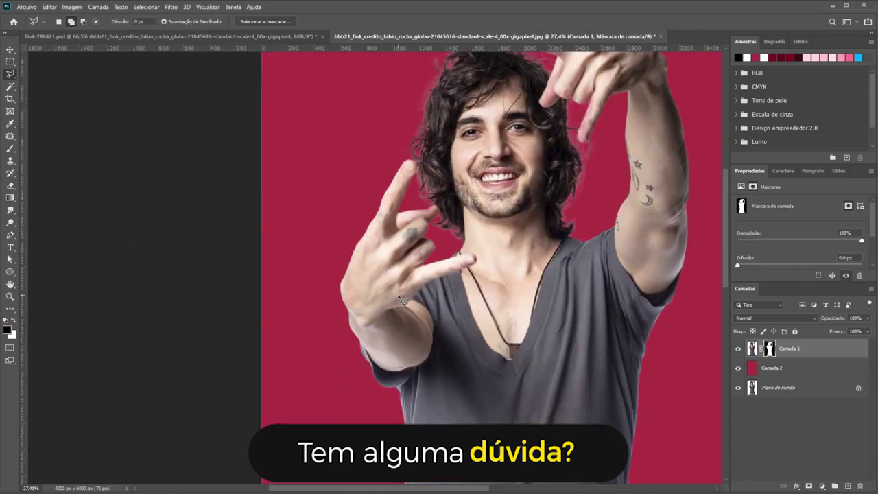
{"action": "scroll", "coordinate": [405, 195], "scroll_direction": "up", "scroll_amount": 3}
{"action": "scroll", "coordinate": [402, 195], "scroll_direction": "up", "scroll_amount": 2}
{"action": "key", "text": "b"}
{"action": "scroll", "coordinate": [360, 207], "scroll_direction": "up", "scroll_amount": 2}
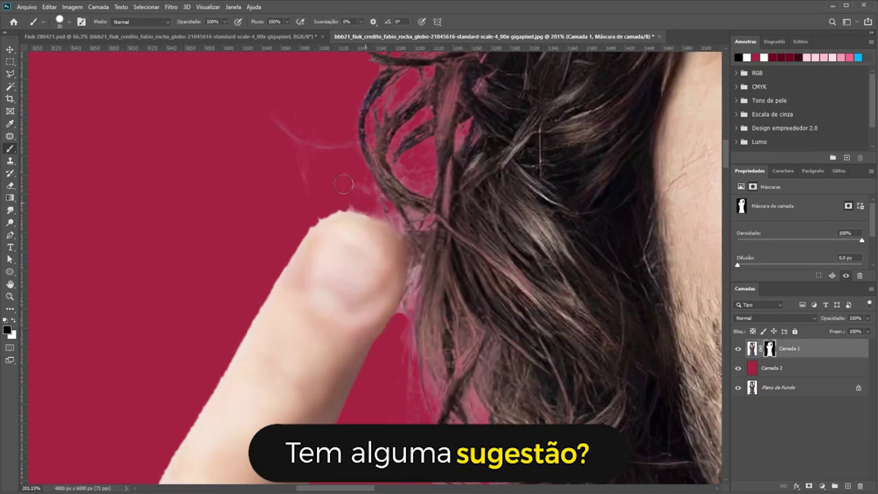
{"action": "scroll", "coordinate": [301, 229], "scroll_direction": "down", "scroll_amount": 1}
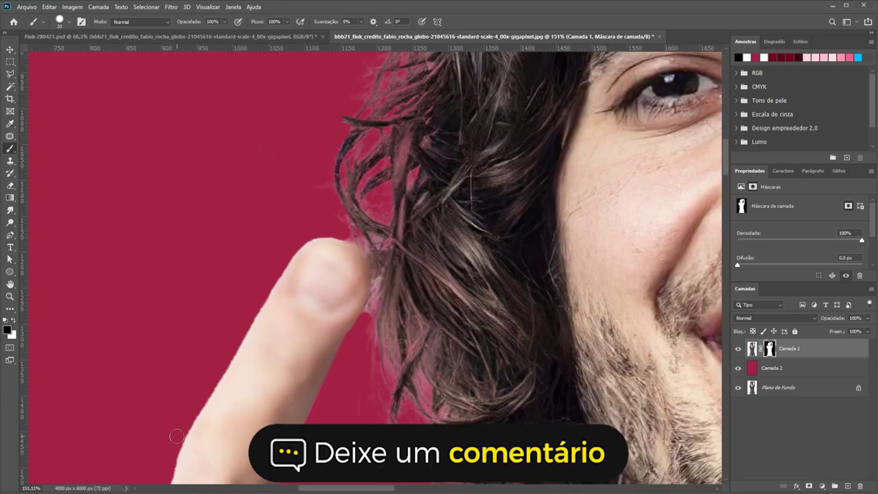
{"action": "scroll", "coordinate": [160, 429], "scroll_direction": "down", "scroll_amount": 1}
{"action": "scroll", "coordinate": [161, 430], "scroll_direction": "up", "scroll_amount": 1}
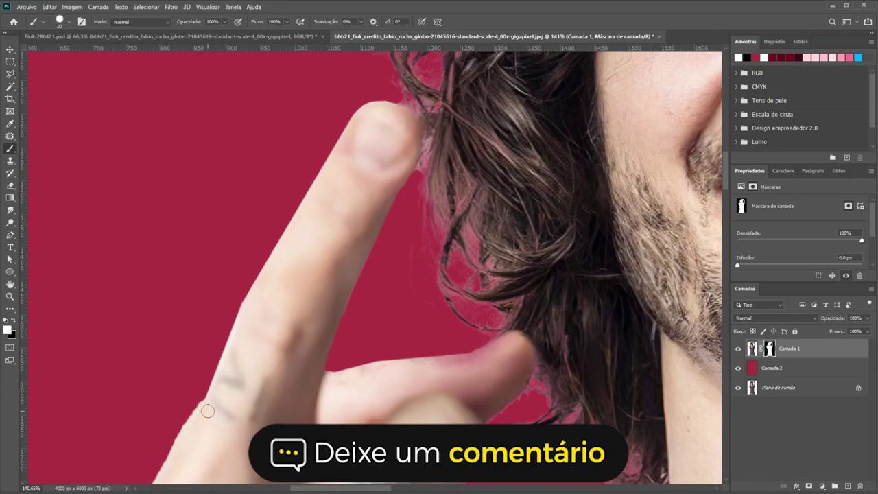
{"action": "scroll", "coordinate": [254, 309], "scroll_direction": "down", "scroll_amount": 3}
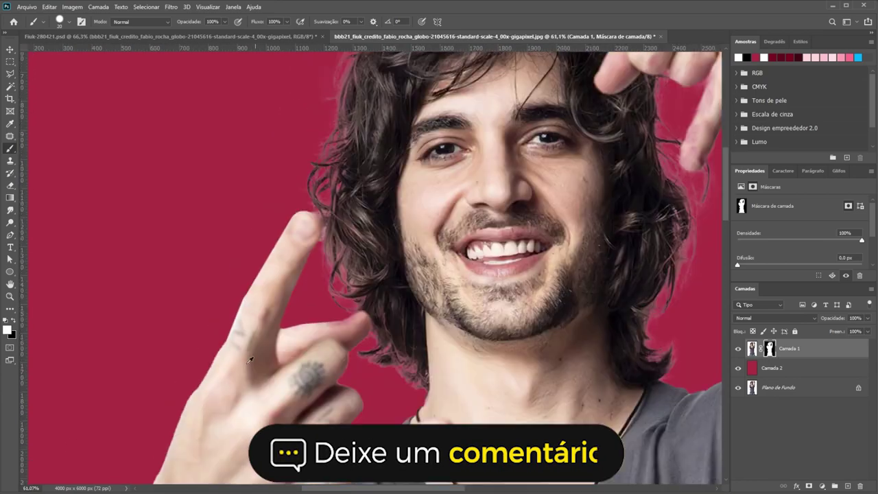
{"action": "scroll", "coordinate": [254, 308], "scroll_direction": "up", "scroll_amount": 1}
{"action": "scroll", "coordinate": [253, 309], "scroll_direction": "down", "scroll_amount": 2}
Step: Add Camada 3 and set Clone Stamp to sample Current & Below with background layers hidden
{"action": "left_click", "coordinate": [847, 486]}
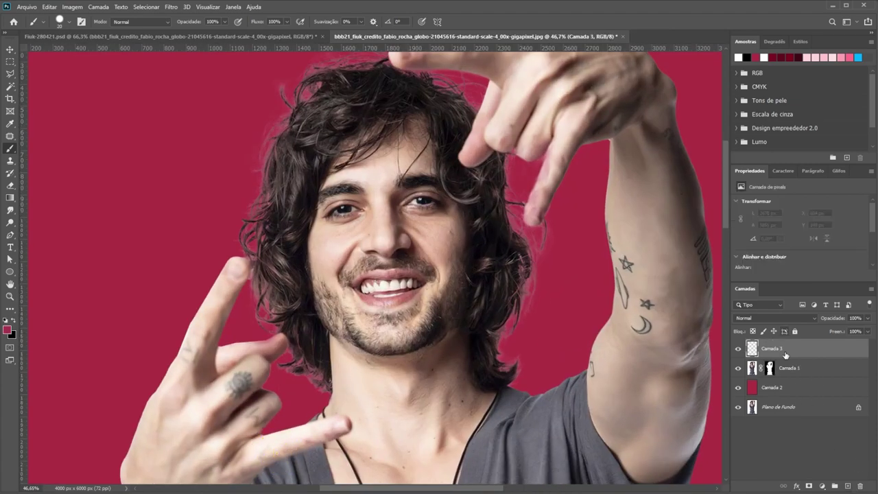
{"action": "scroll", "coordinate": [258, 206], "scroll_direction": "up", "scroll_amount": 1}
{"action": "scroll", "coordinate": [258, 205], "scroll_direction": "up", "scroll_amount": 3}
{"action": "left_click", "coordinate": [11, 161]}
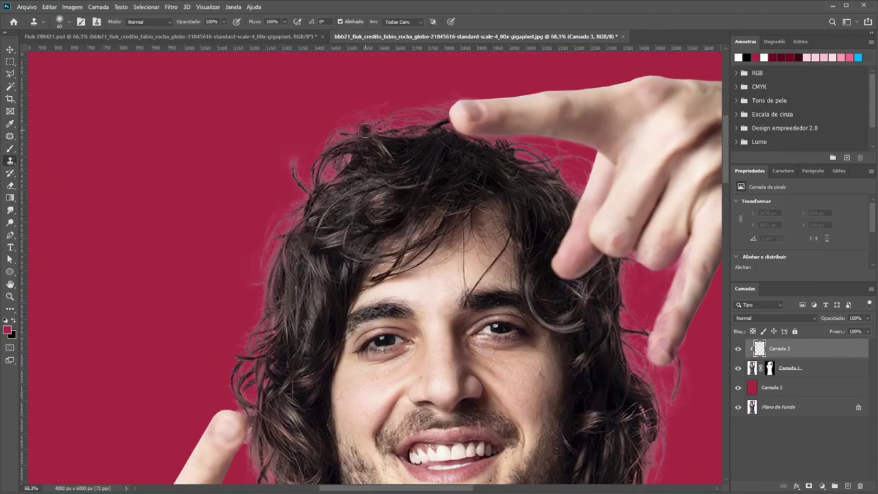
{"action": "left_click", "coordinate": [405, 21]}
{"action": "left_click", "coordinate": [402, 35]}
{"action": "left_click", "coordinate": [738, 388]}
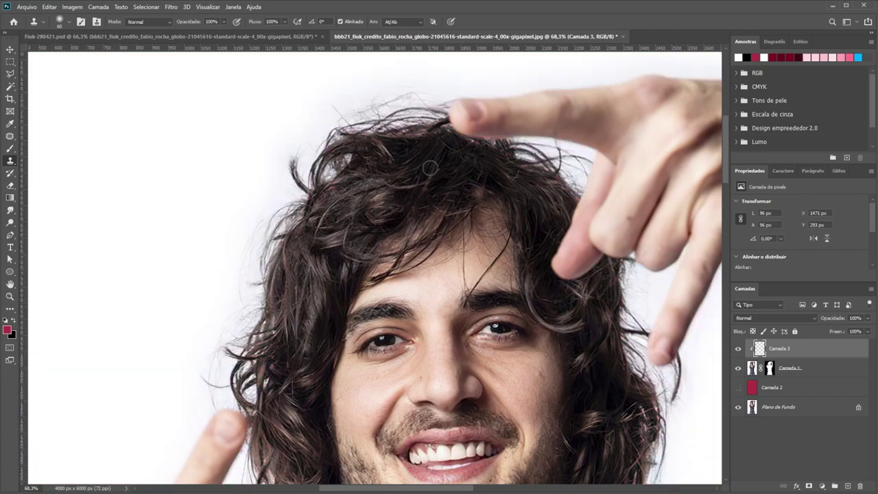
{"action": "left_click", "coordinate": [738, 407]}
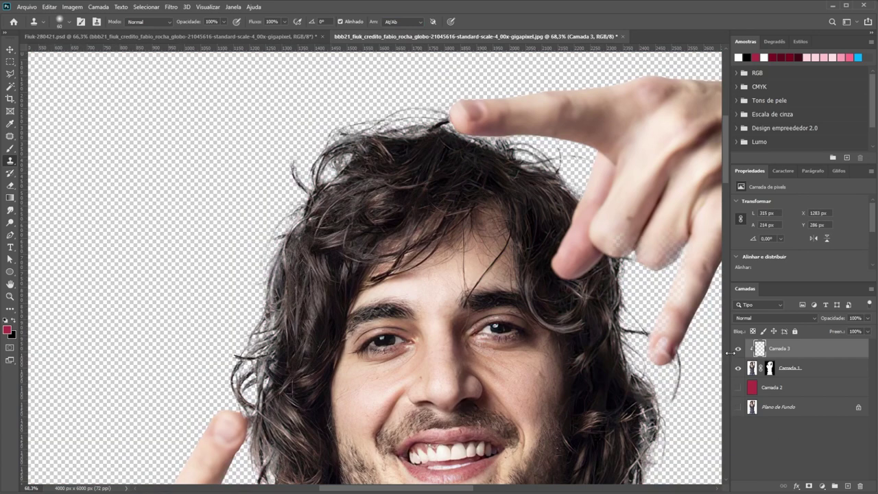
{"action": "left_click", "coordinate": [405, 22]}
Step: Clone hair over the thin top and along the left side of the head
{"action": "left_click_drag", "start_coordinate": [384, 165], "coordinate": [340, 195]}
{"action": "mouse_move", "coordinate": [328, 235]}
{"action": "left_mouse_down"}
{"action": "mouse_move", "coordinate": [274, 261]}
{"action": "mouse_move", "coordinate": [263, 343]}
{"action": "left_mouse_up"}
{"action": "scroll", "coordinate": [263, 343], "scroll_direction": "up", "scroll_amount": 1}
{"action": "mouse_move", "coordinate": [302, 309]}
{"action": "left_mouse_down"}
{"action": "mouse_move", "coordinate": [233, 370]}
{"action": "mouse_move", "coordinate": [295, 418]}
{"action": "left_mouse_up"}
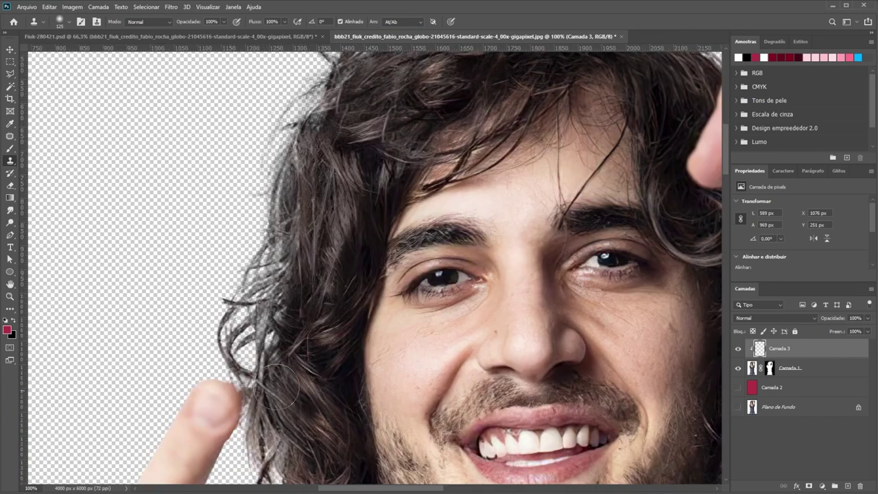
{"action": "scroll", "coordinate": [295, 412], "scroll_direction": "down", "scroll_amount": 2}
{"action": "scroll", "coordinate": [316, 371], "scroll_direction": "down", "scroll_amount": 3}
{"action": "mouse_move", "coordinate": [322, 343]}
{"action": "left_mouse_down"}
{"action": "mouse_move", "coordinate": [345, 321]}
{"action": "mouse_move", "coordinate": [377, 309]}
{"action": "mouse_move", "coordinate": [384, 411]}
{"action": "left_mouse_up"}
{"action": "scroll", "coordinate": [377, 309], "scroll_direction": "down", "scroll_amount": 2}
{"action": "scroll", "coordinate": [620, 308], "scroll_direction": "right", "scroll_amount": 5}
{"action": "scroll", "coordinate": [619, 308], "scroll_direction": "up", "scroll_amount": 1}
Step: Clone hair along the right edge and show the red background layer again
{"action": "left_click_drag", "start_coordinate": [620, 288], "coordinate": [590, 186]}
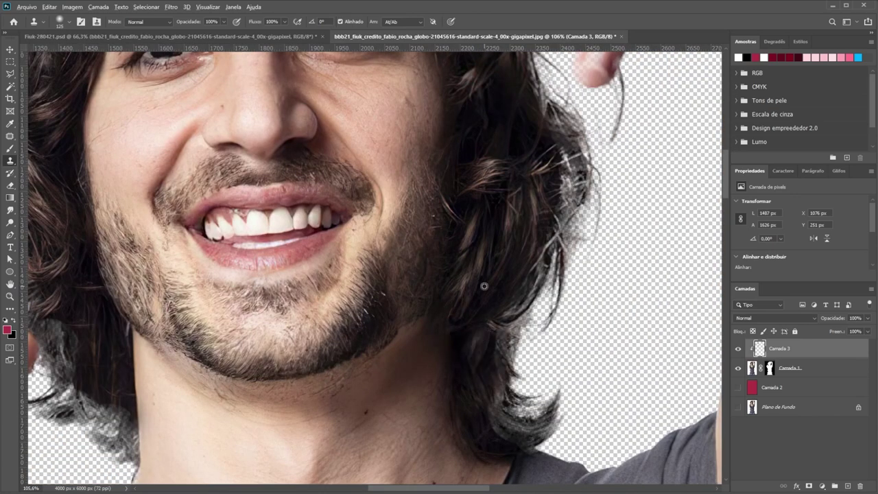
{"action": "scroll", "coordinate": [516, 283], "scroll_direction": "up", "scroll_amount": 3}
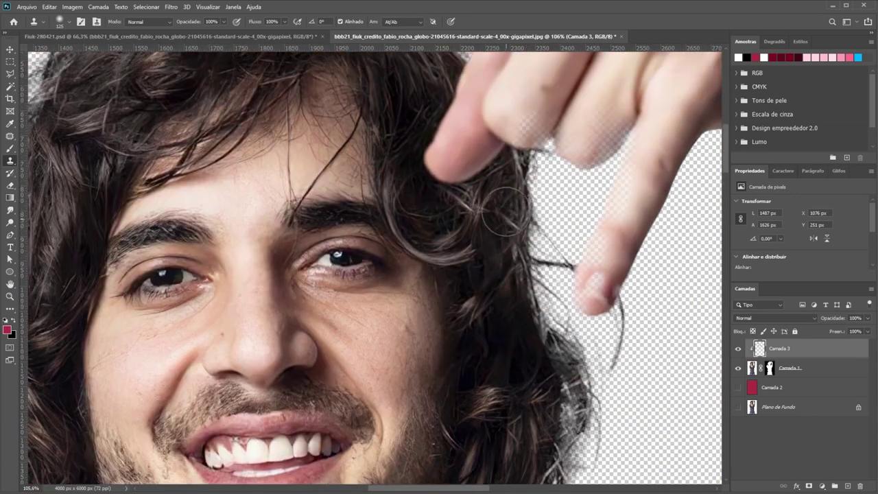
{"action": "scroll", "coordinate": [535, 261], "scroll_direction": "up", "scroll_amount": 1}
{"action": "scroll", "coordinate": [558, 245], "scroll_direction": "up", "scroll_amount": 2}
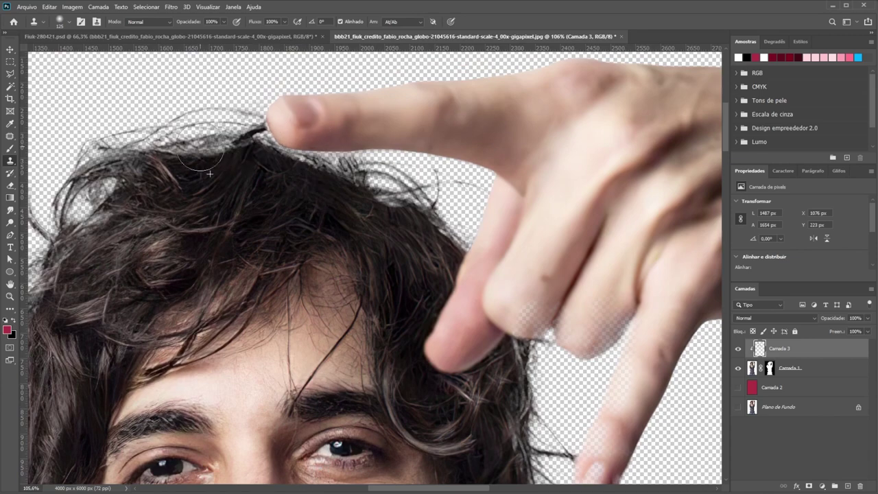
{"action": "scroll", "coordinate": [439, 268], "scroll_direction": "down", "scroll_amount": 3}
{"action": "scroll", "coordinate": [439, 267], "scroll_direction": "down", "scroll_amount": 1}
{"action": "left_click", "coordinate": [739, 387]}
{"action": "scroll", "coordinate": [489, 273], "scroll_direction": "up", "scroll_amount": 2}
{"action": "scroll", "coordinate": [490, 273], "scroll_direction": "up", "scroll_amount": 2}
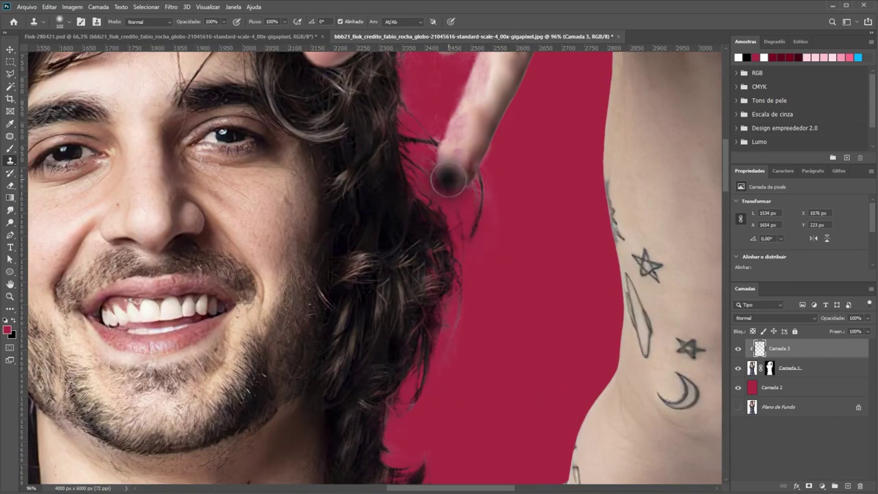
{"action": "scroll", "coordinate": [432, 151], "scroll_direction": "up", "scroll_amount": 2}
Step: Clone dark hair strands beside the fingertip
{"action": "left_click_drag", "start_coordinate": [429, 134], "coordinate": [439, 285]}
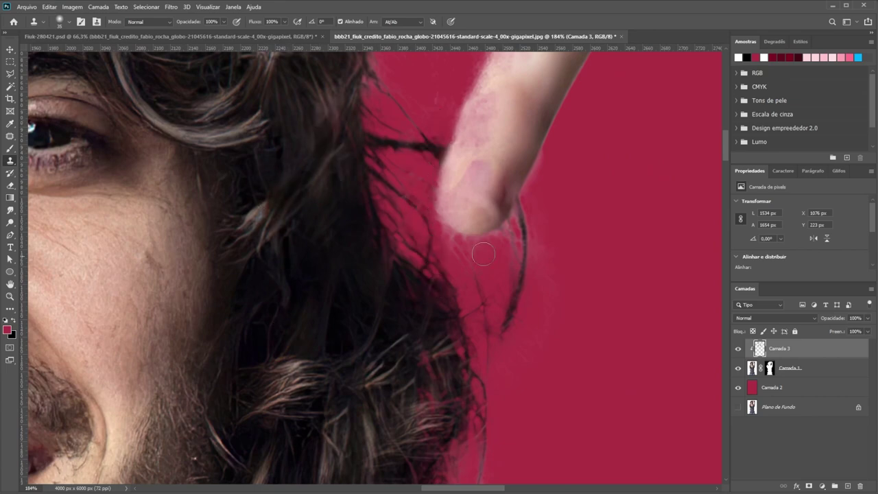
{"action": "left_click_drag", "start_coordinate": [520, 233], "coordinate": [524, 199]}
{"action": "scroll", "coordinate": [491, 443], "scroll_direction": "down", "scroll_amount": 1}
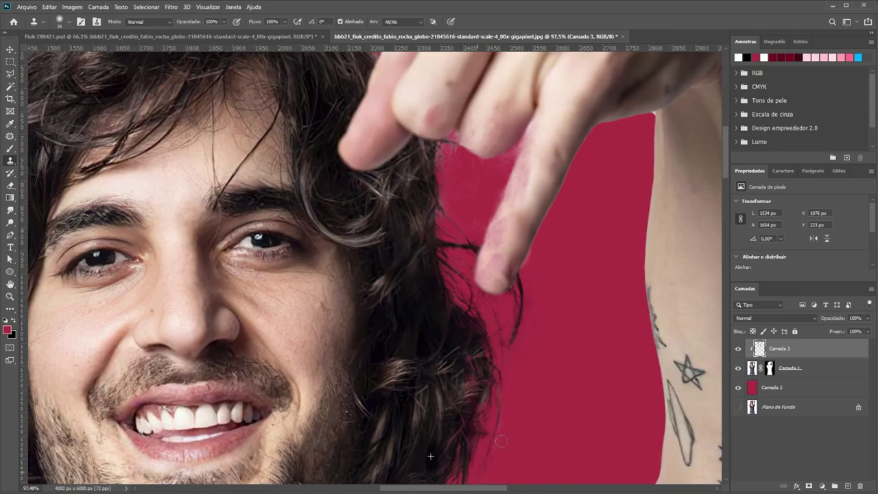
{"action": "scroll", "coordinate": [424, 431], "scroll_direction": "down", "scroll_amount": 1}
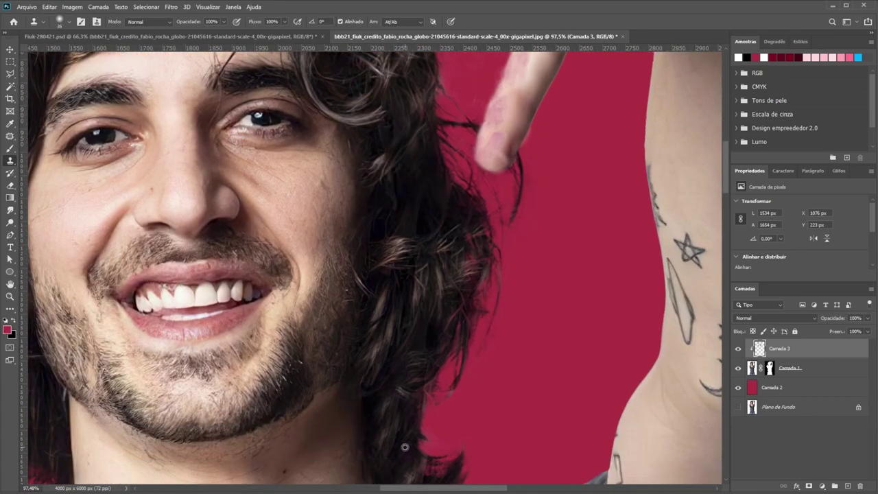
{"action": "scroll", "coordinate": [431, 442], "scroll_direction": "up", "scroll_amount": 3}
{"action": "scroll", "coordinate": [313, 144], "scroll_direction": "up", "scroll_amount": 2}
Step: Clone hair into the top of the head, the red gap near the hand and the top hairline
{"action": "left_click_drag", "start_coordinate": [314, 144], "coordinate": [393, 323]}
{"action": "left_click_drag", "start_coordinate": [480, 291], "coordinate": [459, 167]}
{"action": "left_click_drag", "start_coordinate": [456, 301], "coordinate": [415, 202]}
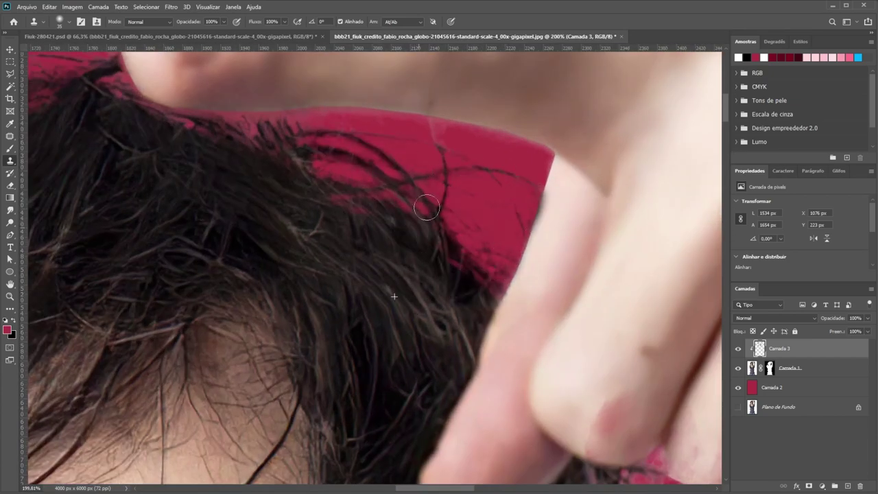
{"action": "left_click_drag", "start_coordinate": [206, 148], "coordinate": [311, 192]}
{"action": "left_click_drag", "start_coordinate": [213, 166], "coordinate": [405, 229]}
{"action": "left_click_drag", "start_coordinate": [398, 155], "coordinate": [256, 169]}
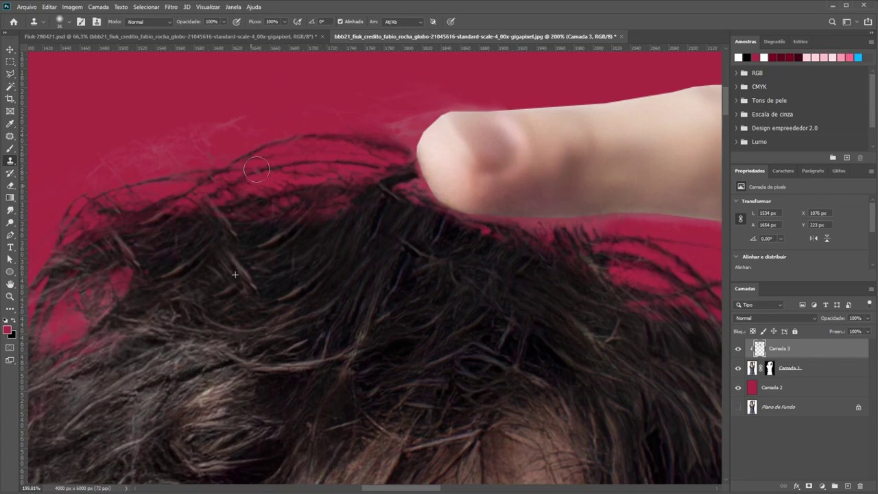
{"action": "left_click_drag", "start_coordinate": [429, 94], "coordinate": [393, 145]}
{"action": "scroll", "coordinate": [236, 233], "scroll_direction": "down", "scroll_amount": 3}
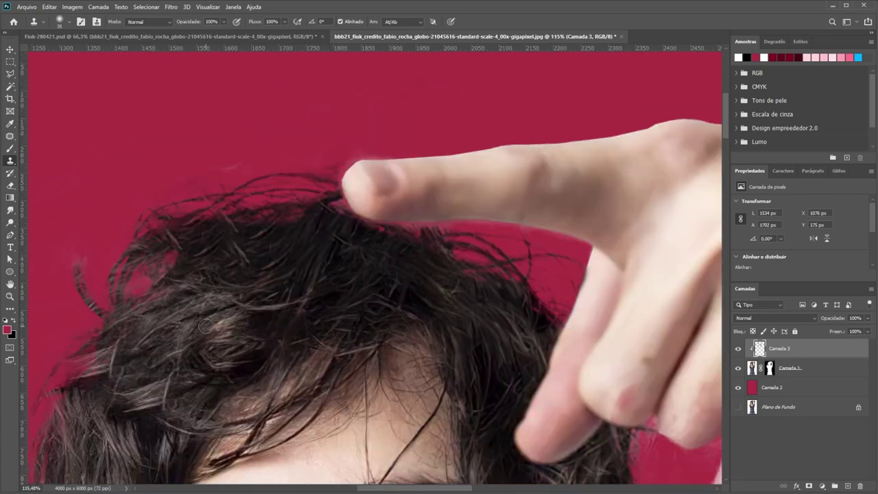
{"action": "scroll", "coordinate": [77, 289], "scroll_direction": "down", "scroll_amount": 4}
{"action": "scroll", "coordinate": [172, 261], "scroll_direction": "up", "scroll_amount": 5}
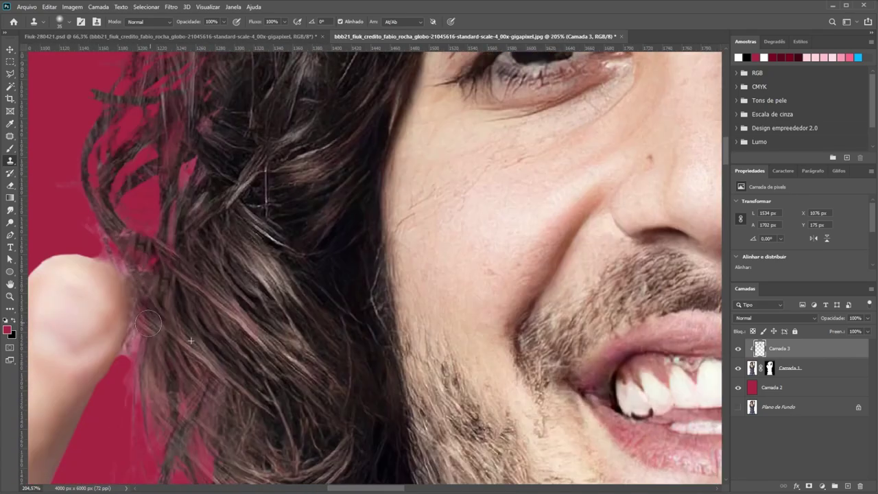
{"action": "scroll", "coordinate": [130, 397], "scroll_direction": "down", "scroll_amount": 1}
{"action": "scroll", "coordinate": [130, 397], "scroll_direction": "down", "scroll_amount": 3}
{"action": "scroll", "coordinate": [130, 396], "scroll_direction": "down", "scroll_amount": 1}
{"action": "scroll", "coordinate": [411, 137], "scroll_direction": "up", "scroll_amount": 2}
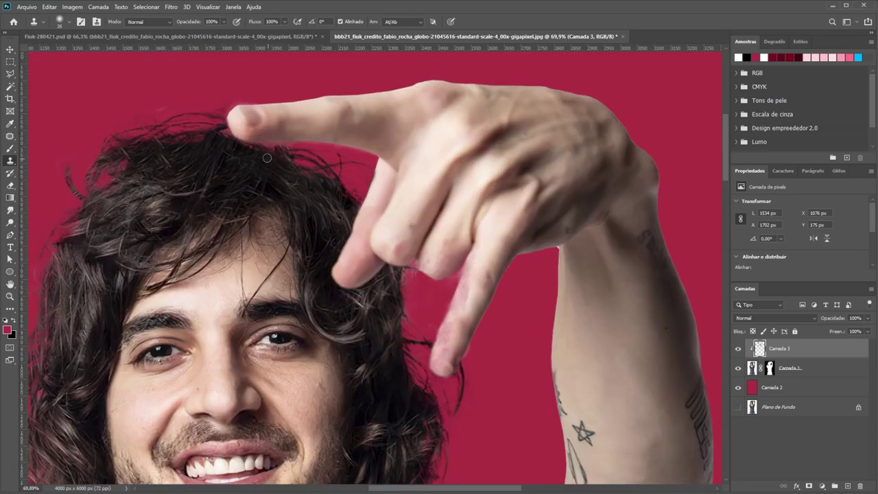
{"action": "scroll", "coordinate": [343, 172], "scroll_direction": "up", "scroll_amount": 1}
Step: On Camada 1's layer mask, paint the faded pointing finger back to full opacity
{"action": "left_click", "coordinate": [770, 368]}
{"action": "key", "text": "b"}
{"action": "key", "text": "d"}
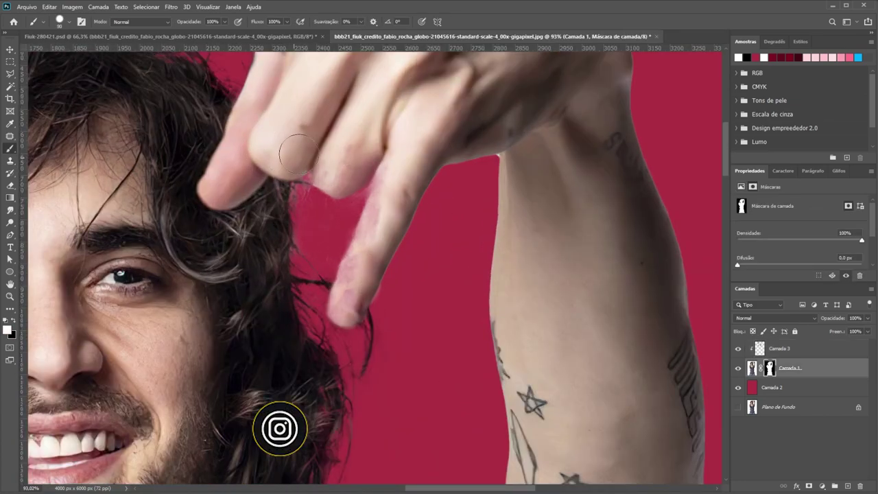
{"action": "scroll", "coordinate": [387, 199], "scroll_direction": "up", "scroll_amount": 2}
{"action": "left_click_drag", "start_coordinate": [384, 168], "coordinate": [339, 354]}
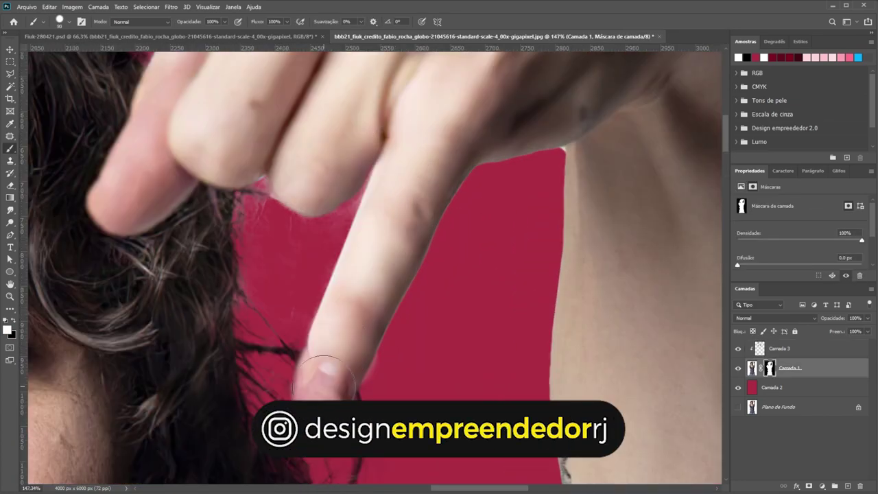
Step: Outline the red gap beside the finger and test-fill it on the mask, then undo and deselect
{"action": "left_click", "coordinate": [11, 71]}
{"action": "scroll", "coordinate": [343, 205], "scroll_direction": "up", "scroll_amount": 2}
{"action": "left_click", "coordinate": [381, 137]}
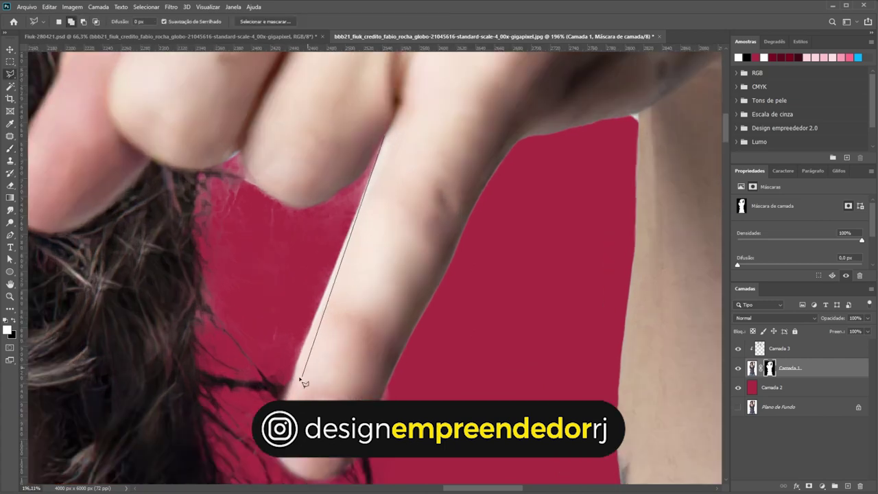
{"action": "left_click", "coordinate": [292, 384]}
{"action": "left_click", "coordinate": [229, 296]}
{"action": "left_click", "coordinate": [241, 182]}
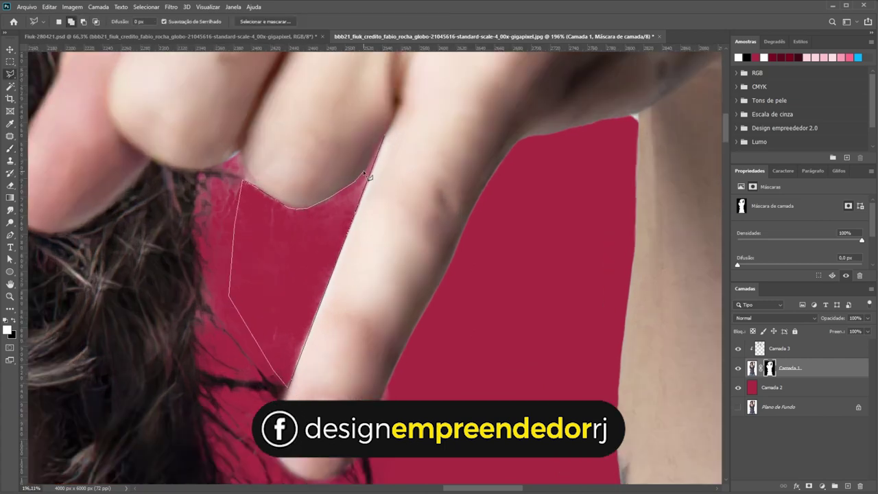
{"action": "double_click", "coordinate": [356, 210]}
{"action": "key", "text": "alt+BackSpace"}
{"action": "key", "text": "ctrl+z"}
{"action": "key", "text": "ctrl+d"}
Step: With a smaller black brush, paint the mask along the top hair edge
{"action": "scroll", "coordinate": [604, 267], "scroll_direction": "up", "scroll_amount": 3}
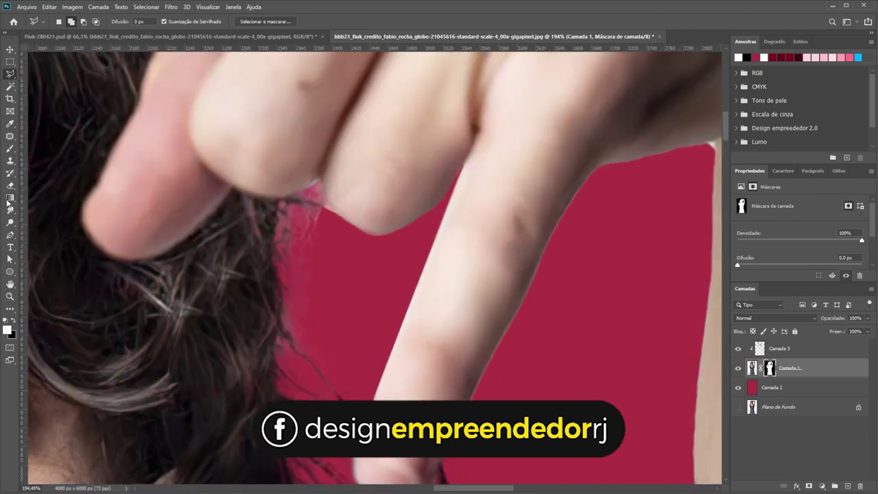
{"action": "key", "text": "b"}
{"action": "left_click", "coordinate": [15, 320]}
{"action": "left_click", "coordinate": [70, 21]}
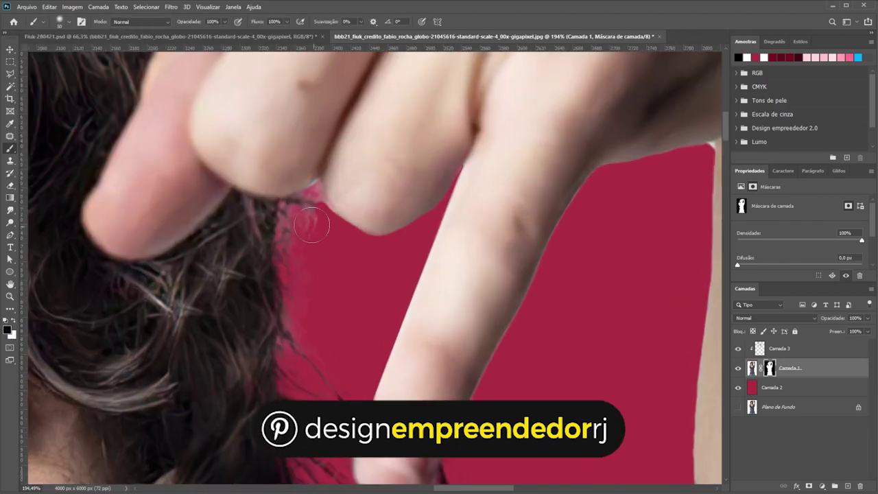
{"action": "scroll", "coordinate": [315, 208], "scroll_direction": "up", "scroll_amount": 2}
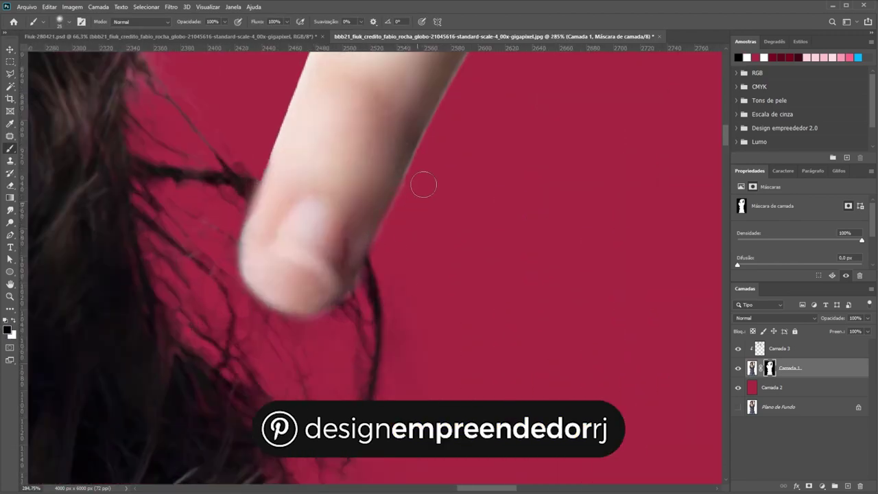
{"action": "scroll", "coordinate": [423, 185], "scroll_direction": "down", "scroll_amount": 5}
{"action": "scroll", "coordinate": [426, 158], "scroll_direction": "up", "scroll_amount": 5}
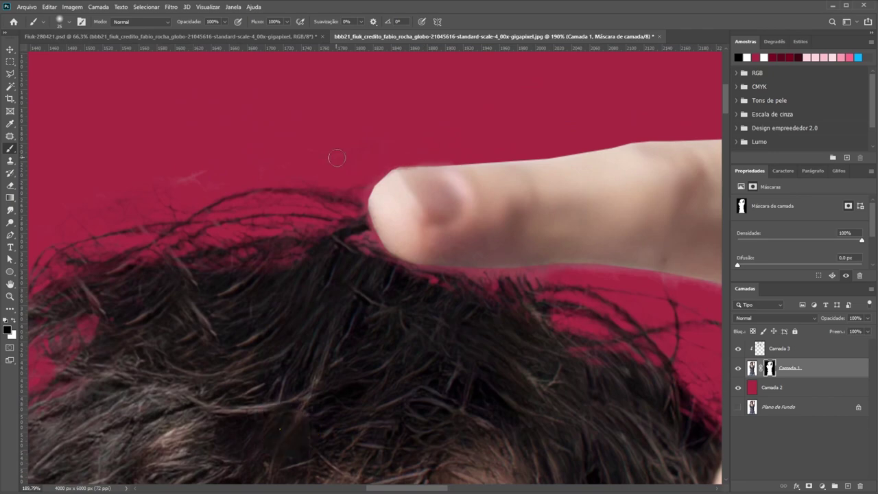
{"action": "scroll", "coordinate": [190, 161], "scroll_direction": "down", "scroll_amount": 2}
{"action": "scroll", "coordinate": [190, 160], "scroll_direction": "down", "scroll_amount": 2}
{"action": "scroll", "coordinate": [583, 202], "scroll_direction": "up", "scroll_amount": 5}
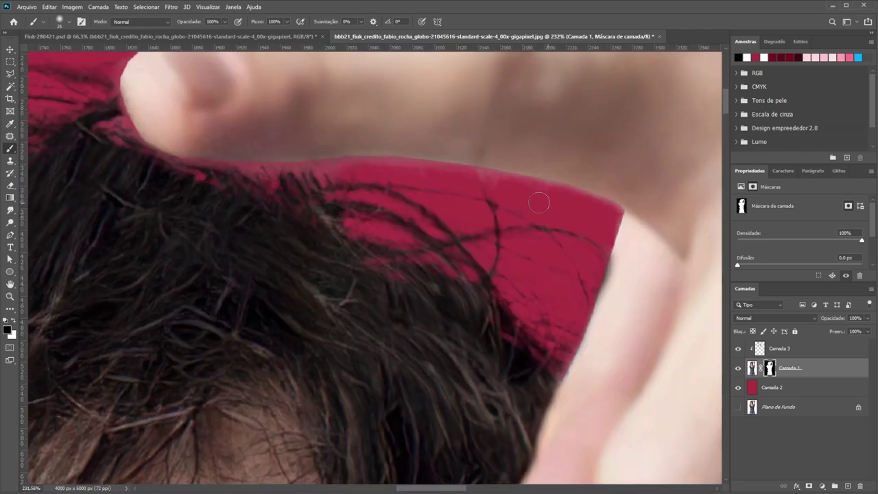
{"action": "left_click_drag", "start_coordinate": [538, 203], "coordinate": [426, 211]}
Step: Paint dark hair under the finger on the cloned-hair layer and inspect the hair edge up close
{"action": "key", "text": "alt+bracketright"}
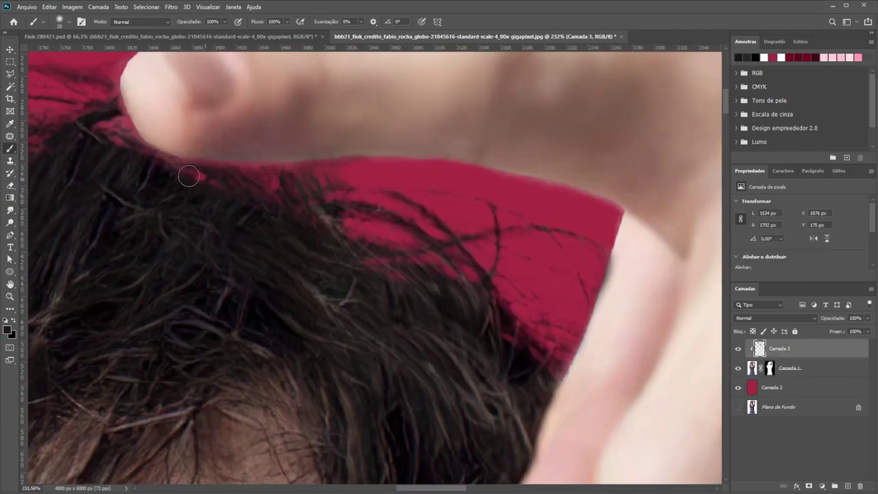
{"action": "left_click_drag", "start_coordinate": [188, 177], "coordinate": [227, 165]}
{"action": "key", "text": "alt+bracketleft"}
{"action": "key", "text": "ctrl+0"}
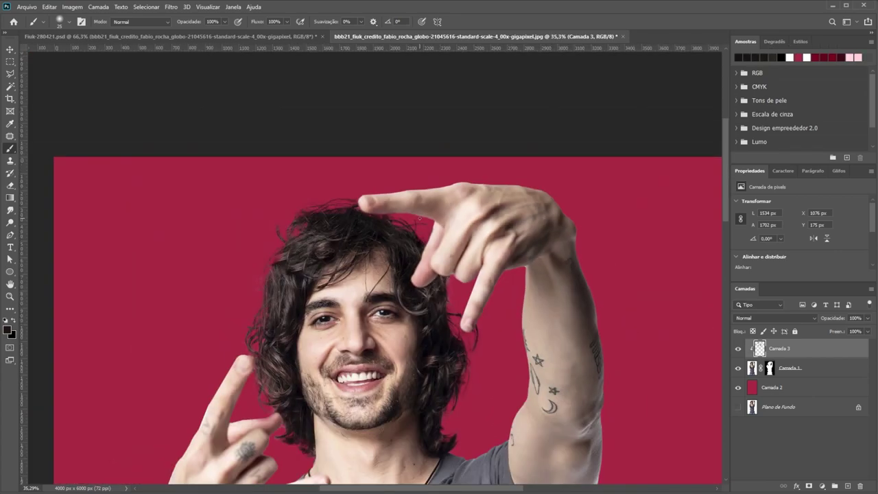
{"action": "scroll", "coordinate": [439, 209], "scroll_direction": "up", "scroll_amount": 5}
{"action": "scroll", "coordinate": [439, 209], "scroll_direction": "up", "scroll_amount": 3}
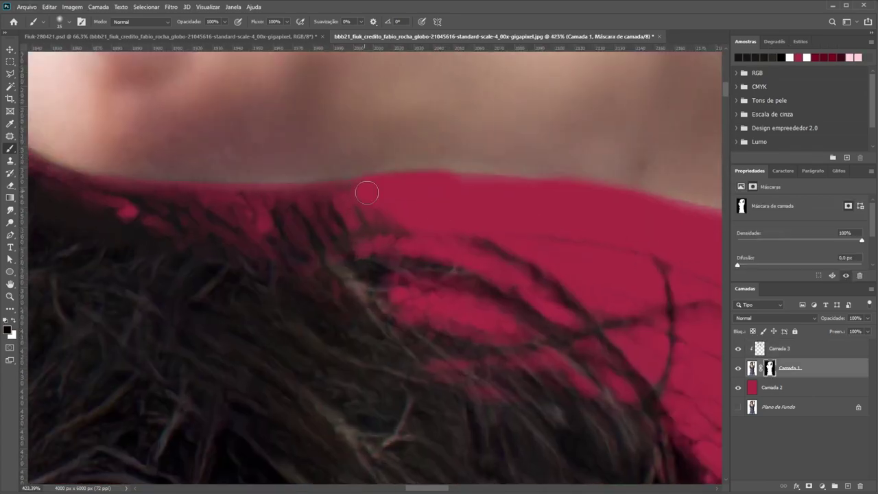
{"action": "key", "text": "ctrl+0"}
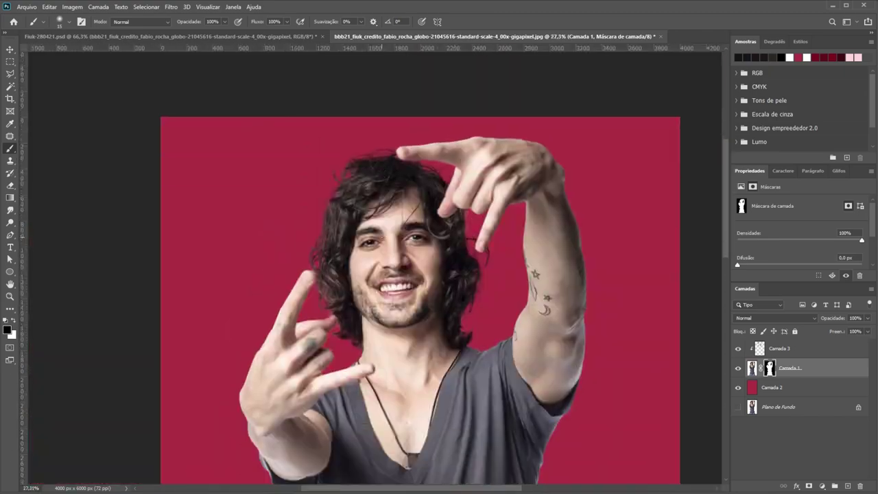
{"action": "scroll", "coordinate": [297, 249], "scroll_direction": "up", "scroll_amount": 4}
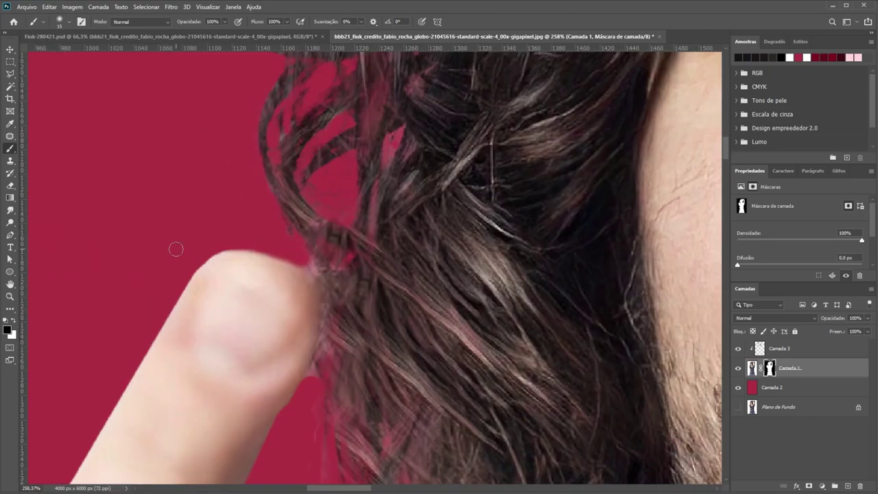
{"action": "scroll", "coordinate": [296, 366], "scroll_direction": "up", "scroll_amount": 1}
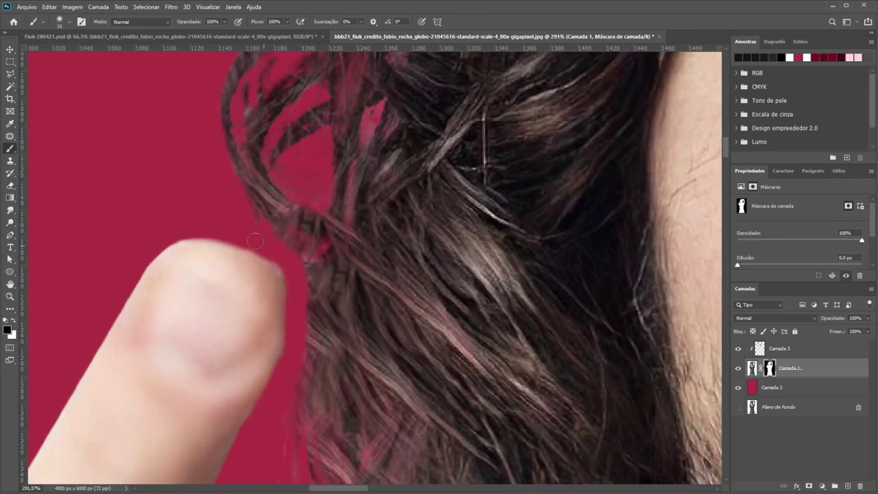
{"action": "scroll", "coordinate": [288, 358], "scroll_direction": "down", "scroll_amount": 5}
{"action": "scroll", "coordinate": [288, 358], "scroll_direction": "down", "scroll_amount": 4}
{"action": "scroll", "coordinate": [439, 275], "scroll_direction": "down", "scroll_amount": 3}
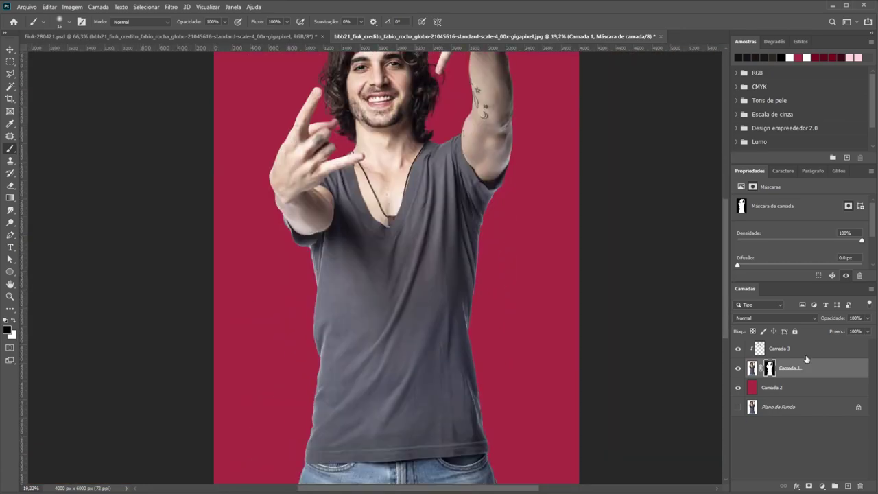
Step: Hide the red Camada 2 backdrop and rename the cut-out layer 'fiuk'
{"action": "left_click", "coordinate": [738, 368]}
{"action": "double_click", "coordinate": [772, 348]}
{"action": "type", "text": "fiuk"}
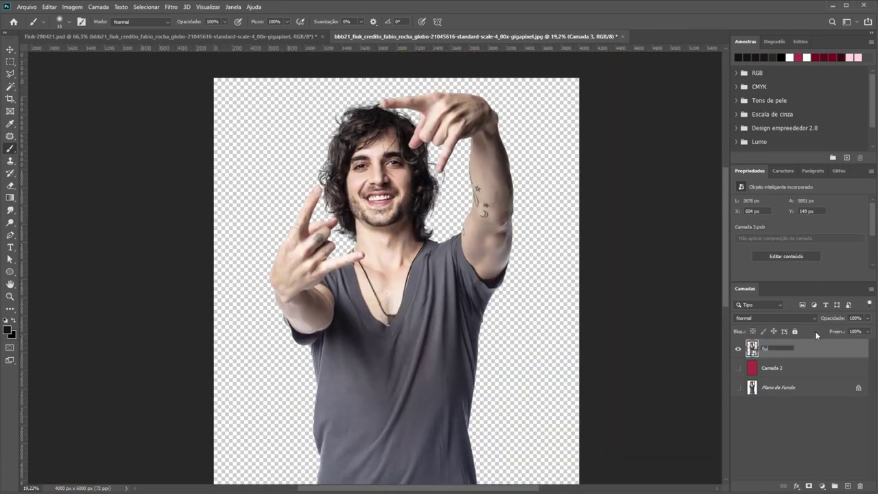
{"action": "key", "text": "Return"}
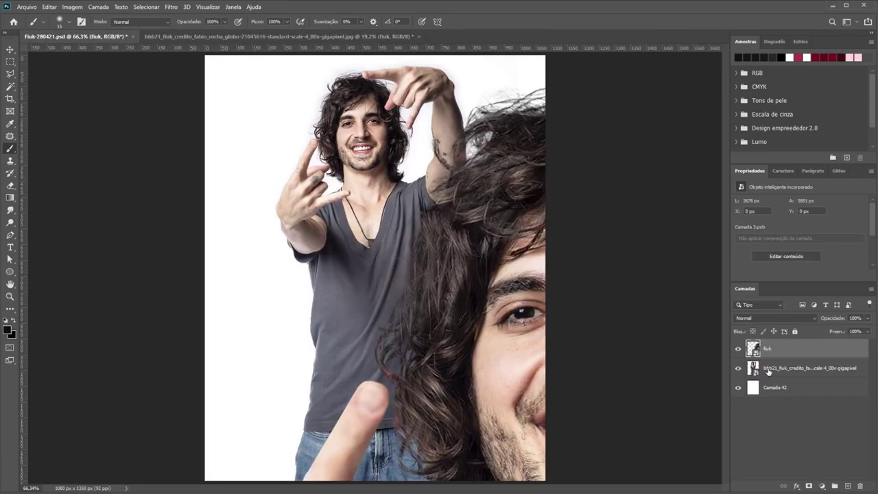
Step: Shrink the fiuk cut-out and move it onto the poster page
{"action": "key", "text": "ctrl+t"}
{"action": "left_click_drag", "start_coordinate": [397, 249], "coordinate": [274, 172]}
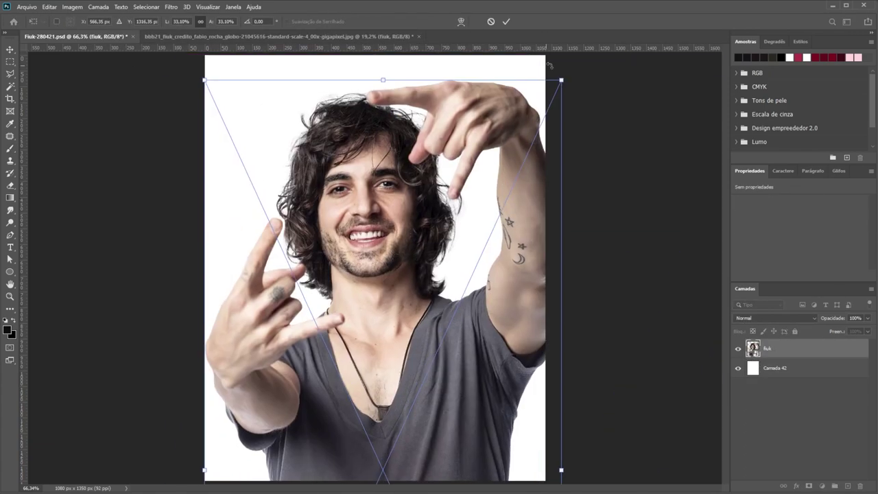
{"action": "left_click_drag", "start_coordinate": [344, 213], "coordinate": [343, 237]}
{"action": "left_click_drag", "start_coordinate": [506, 105], "coordinate": [496, 116]}
{"action": "key", "text": "Return"}
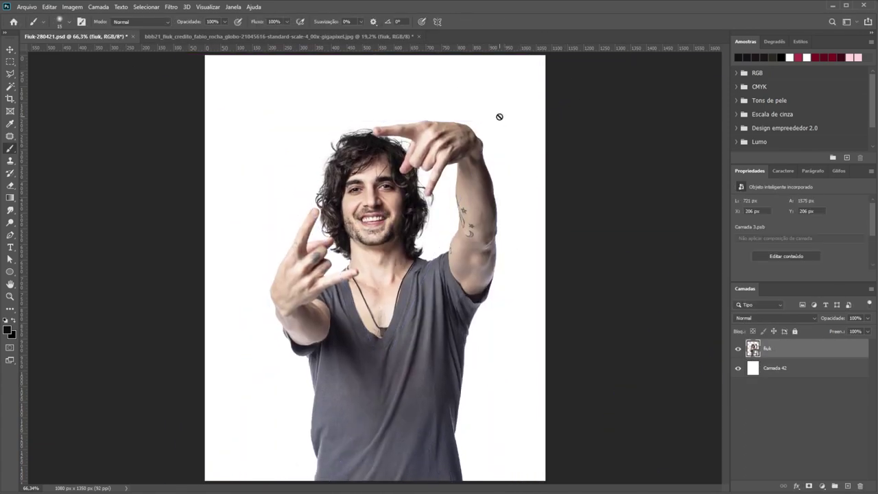
Step: Reposition fiuk up and left, then enlarge it twice so he fills the lower page
{"action": "left_click_drag", "start_coordinate": [386, 315], "coordinate": [374, 293]}
{"action": "key", "text": "ctrl+t"}
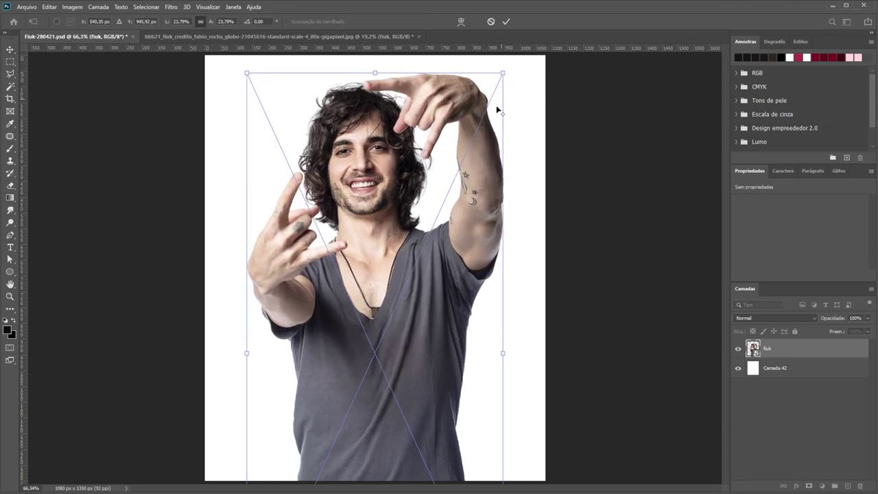
{"action": "mouse_move", "coordinate": [490, 108]}
{"action": "left_mouse_down"}
{"action": "mouse_move", "coordinate": [505, 141]}
{"action": "mouse_move", "coordinate": [504, 217]}
{"action": "left_mouse_up"}
{"action": "key", "text": "Return"}
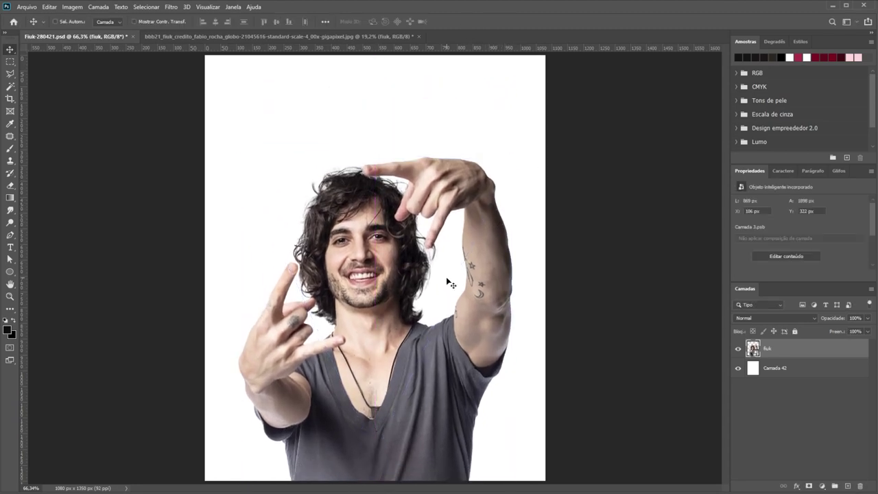
{"action": "key", "text": "ctrl+t"}
{"action": "left_click_drag", "start_coordinate": [559, 133], "coordinate": [578, 134]}
{"action": "key", "text": "Return"}
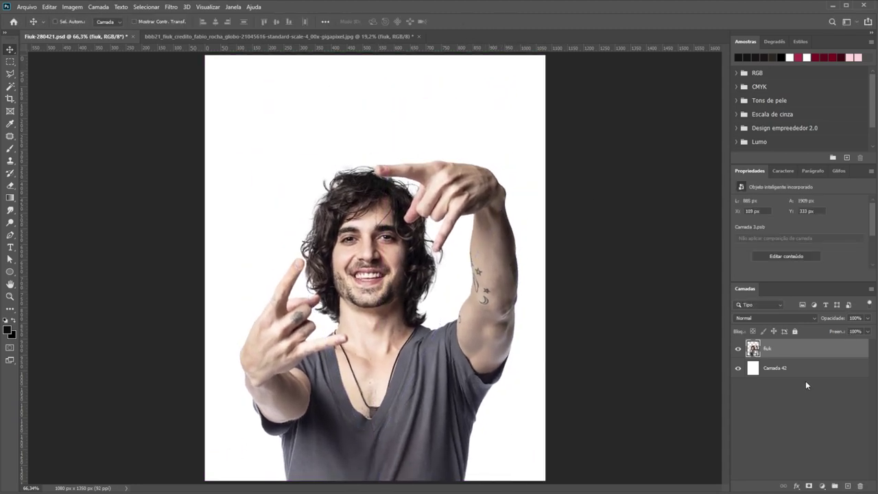
{"action": "double_click", "coordinate": [820, 370]}
Step: Add a Gradient Overlay to Camada 42 with a black left stop and dark purple middle stop at 49%
{"action": "left_click", "coordinate": [592, 228]}
{"action": "left_click", "coordinate": [772, 146]}
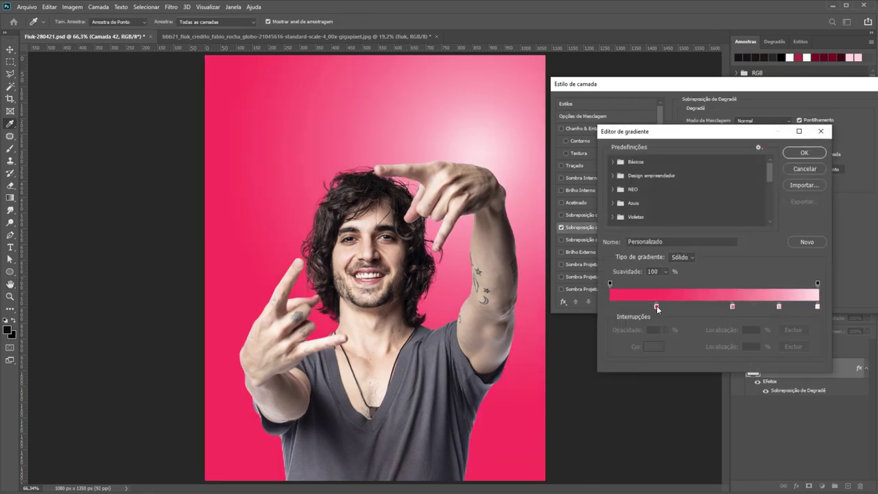
{"action": "mouse_move", "coordinate": [657, 306]}
{"action": "left_mouse_down"}
{"action": "mouse_move", "coordinate": [741, 306]}
{"action": "mouse_move", "coordinate": [711, 306]}
{"action": "left_mouse_up"}
{"action": "double_click", "coordinate": [610, 306]}
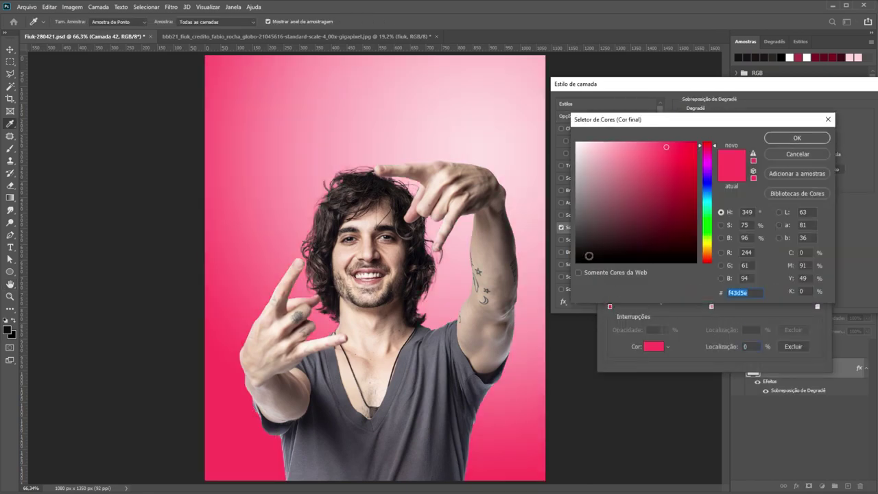
{"action": "left_click", "coordinate": [586, 255]}
{"action": "left_click", "coordinate": [796, 137]}
{"action": "left_click", "coordinate": [712, 306]}
{"action": "double_click", "coordinate": [712, 306]}
{"action": "left_click_drag", "start_coordinate": [710, 177], "coordinate": [709, 161]}
{"action": "left_click", "coordinate": [676, 238]}
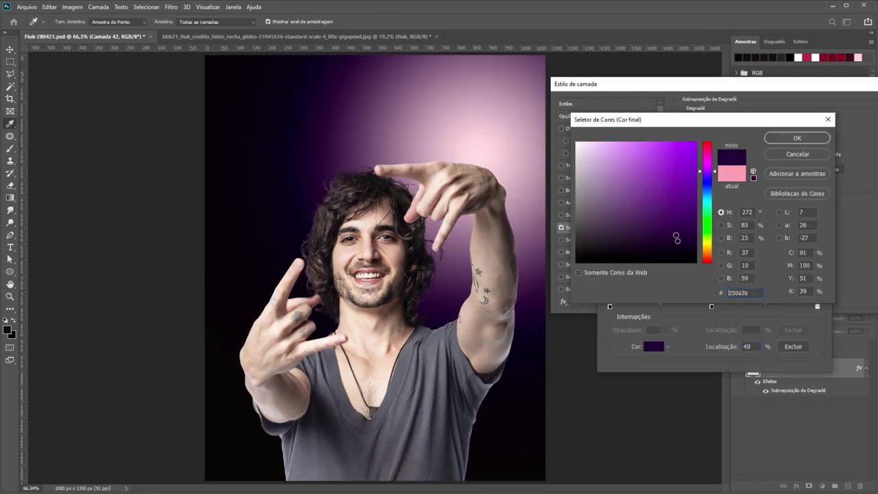
{"action": "left_click", "coordinate": [797, 138]}
Step: Set the gradient's right stop to dark plum and apply the purple gradient
{"action": "double_click", "coordinate": [817, 306]}
{"action": "left_click", "coordinate": [707, 161]}
{"action": "left_click", "coordinate": [660, 239]}
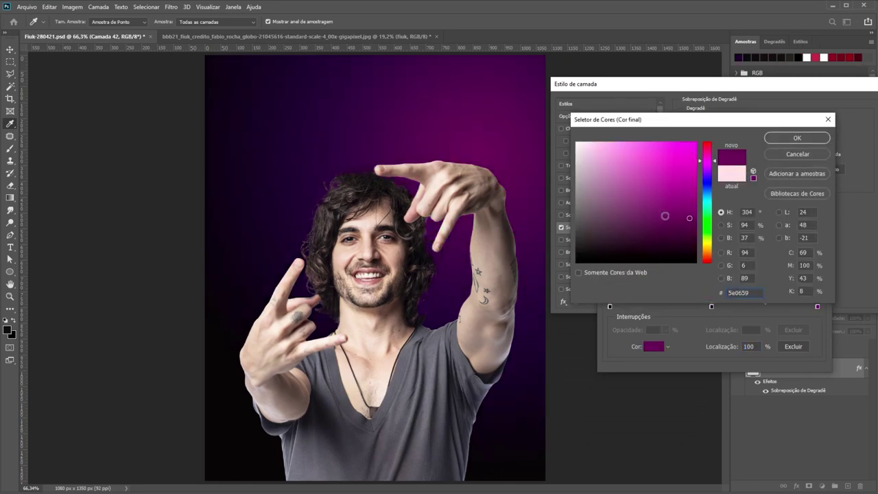
{"action": "left_click", "coordinate": [797, 137]}
{"action": "left_click", "coordinate": [802, 151]}
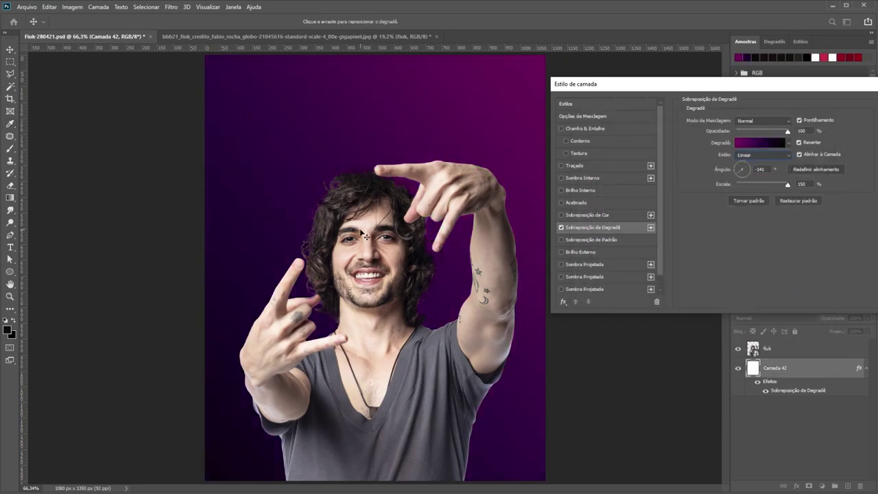
Step: Brighten the right stop to magenta and push the magenta into the top-right corner
{"action": "left_click", "coordinate": [759, 142]}
{"action": "double_click", "coordinate": [817, 306]}
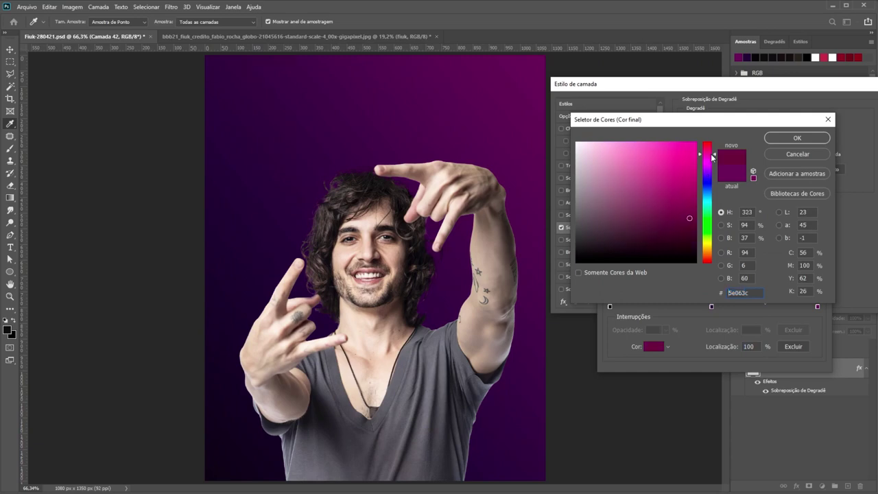
{"action": "left_click_drag", "start_coordinate": [689, 168], "coordinate": [687, 186]}
{"action": "left_click", "coordinate": [796, 138]}
{"action": "left_click", "coordinate": [802, 150]}
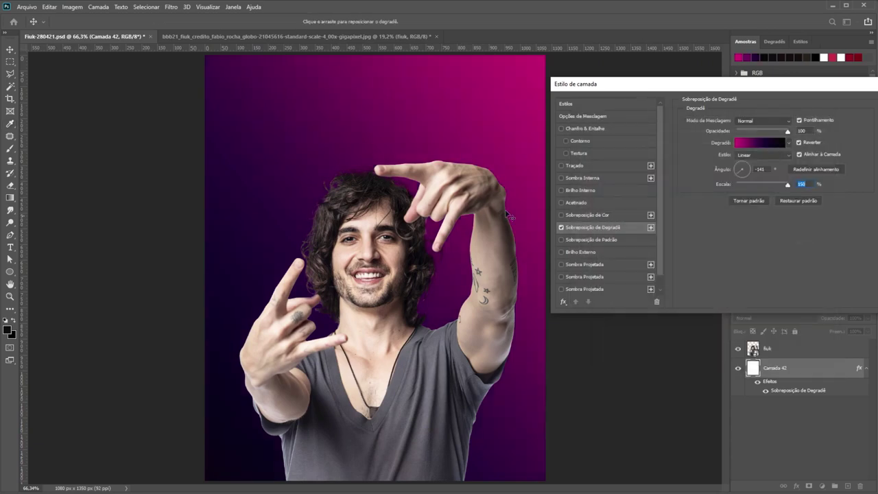
{"action": "left_click_drag", "start_coordinate": [494, 137], "coordinate": [575, 49]}
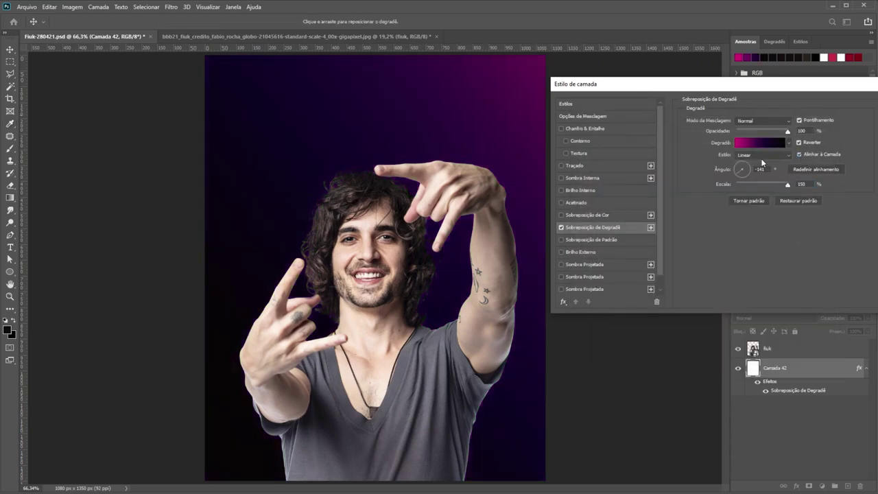
Step: Add a dark purple stop at the gradient start and set the angle to -132°
{"action": "left_click", "coordinate": [759, 142]}
{"action": "left_click", "coordinate": [674, 306]}
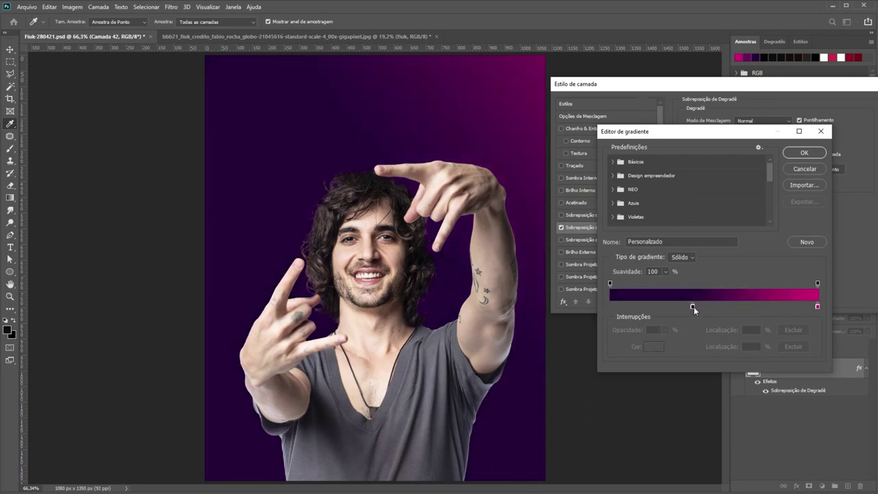
{"action": "left_click_drag", "start_coordinate": [693, 307], "coordinate": [611, 306]}
{"action": "double_click", "coordinate": [610, 306]}
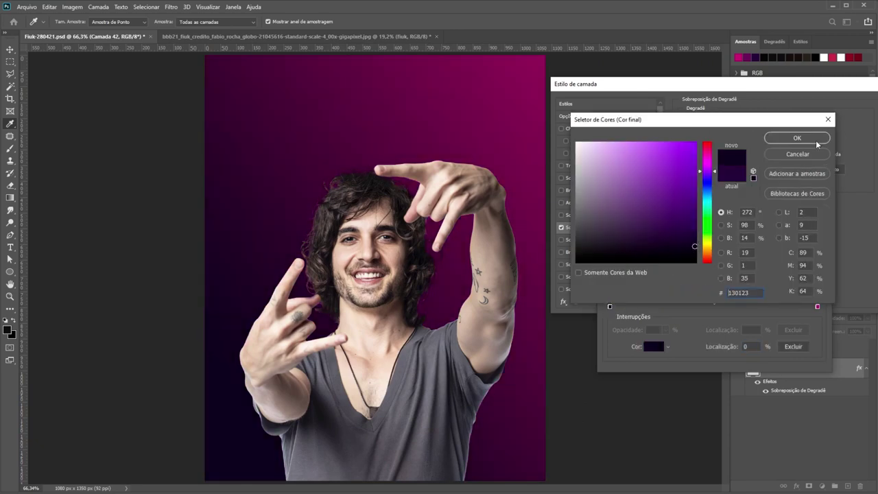
{"action": "left_click", "coordinate": [817, 143]}
{"action": "left_click", "coordinate": [802, 151]}
{"action": "left_click_drag", "start_coordinate": [744, 175], "coordinate": [739, 173]}
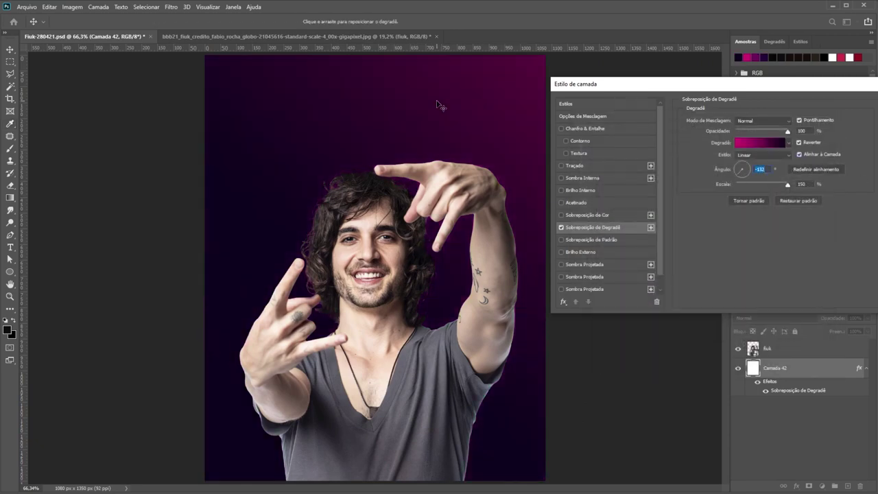
Step: Recolour a gradient stop to deep blue 0f0757
{"action": "left_click", "coordinate": [760, 143]}
{"action": "double_click", "coordinate": [722, 308]}
{"action": "type", "text": "200404"}
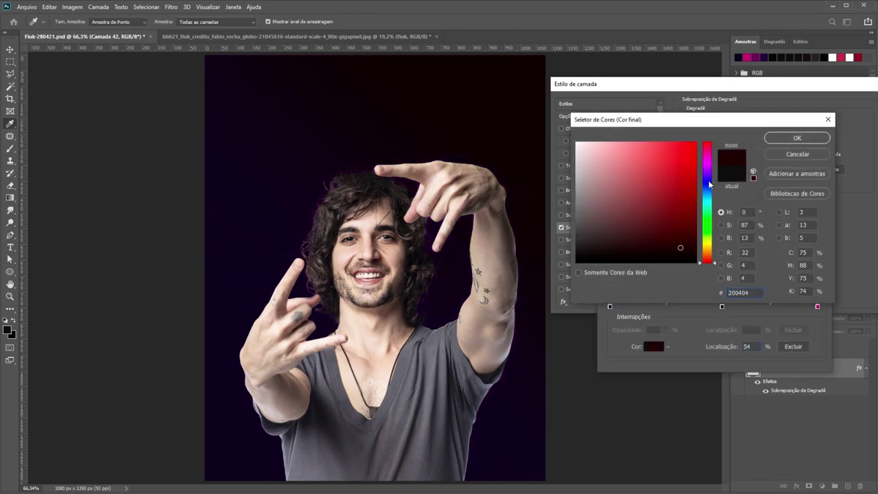
{"action": "left_click", "coordinate": [833, 139]}
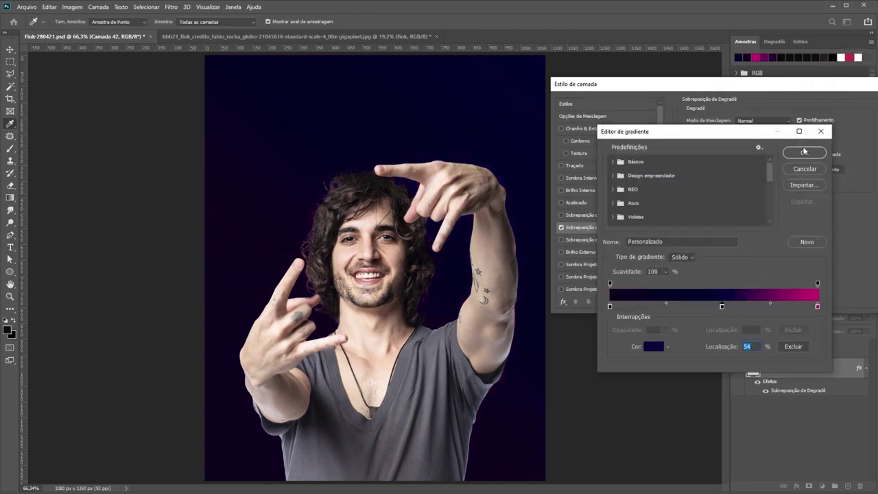
{"action": "left_click", "coordinate": [826, 147]}
Step: Shift the dark stop toward purple and darken the left stop for a deep navy start
{"action": "left_click", "coordinate": [761, 143]}
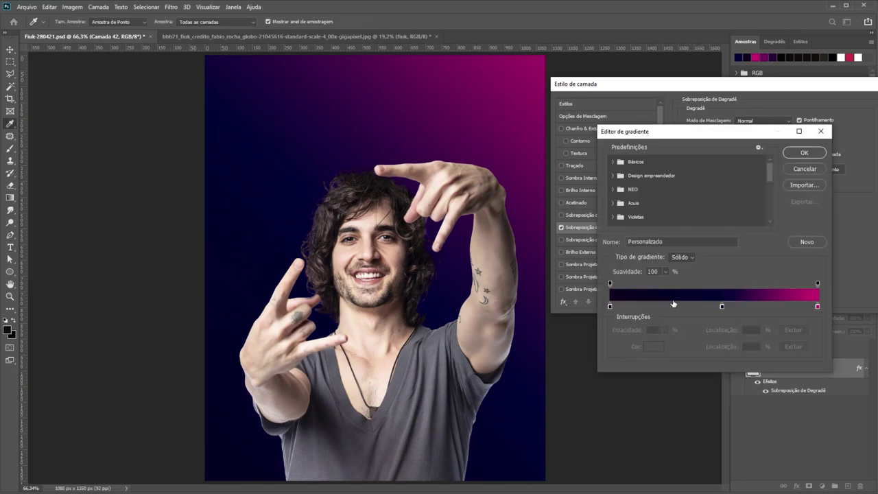
{"action": "double_click", "coordinate": [721, 308]}
{"action": "left_click_drag", "start_coordinate": [735, 221], "coordinate": [740, 176]}
{"action": "left_click", "coordinate": [691, 231]}
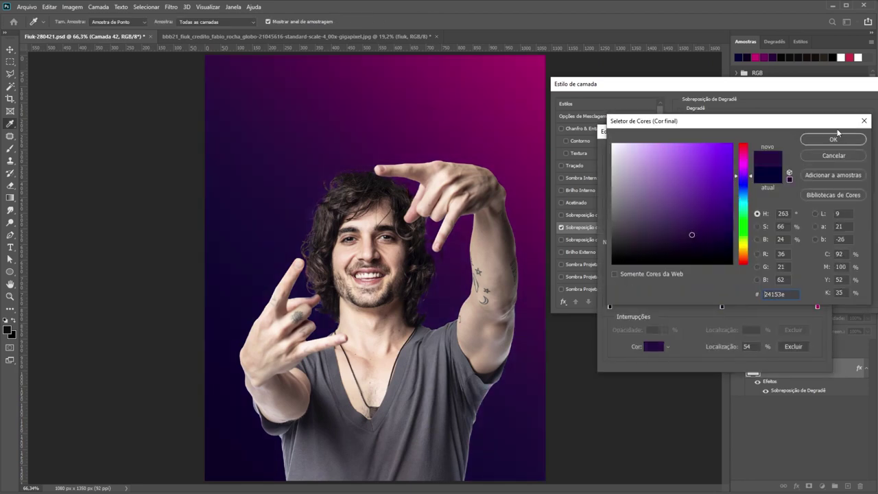
{"action": "left_click", "coordinate": [833, 139]}
{"action": "left_click", "coordinate": [611, 307]}
{"action": "double_click", "coordinate": [611, 306]}
{"action": "left_click", "coordinate": [707, 256]}
{"action": "left_click", "coordinate": [833, 139]}
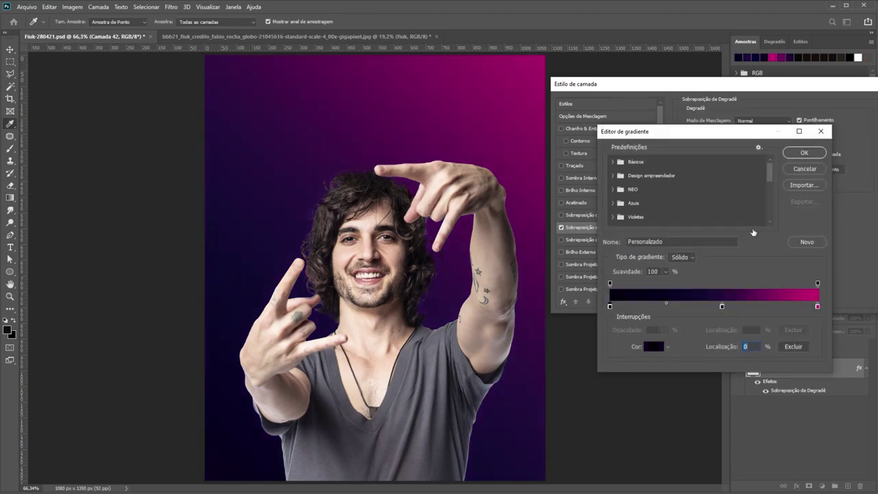
{"action": "left_click", "coordinate": [804, 152]}
{"action": "key", "text": "Return"}
Step: Add a FIUK text layer, enlarge it across the top and nudge it down
{"action": "key", "text": "t"}
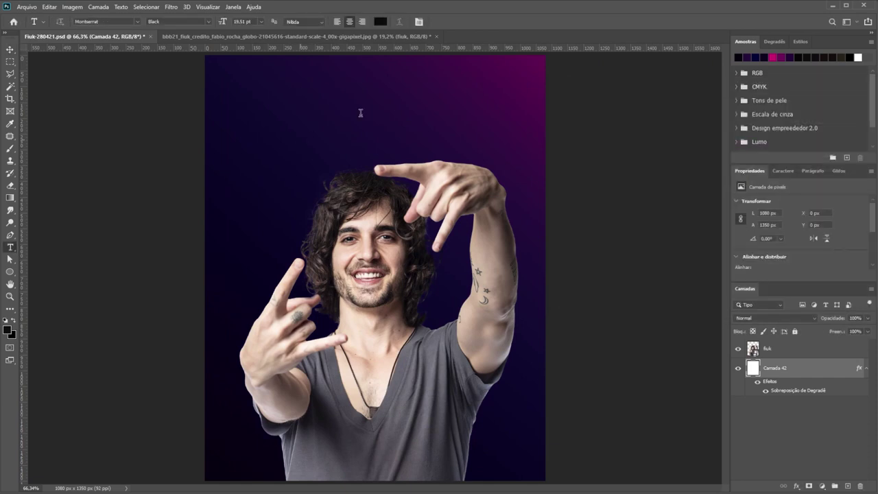
{"action": "left_click", "coordinate": [300, 140]}
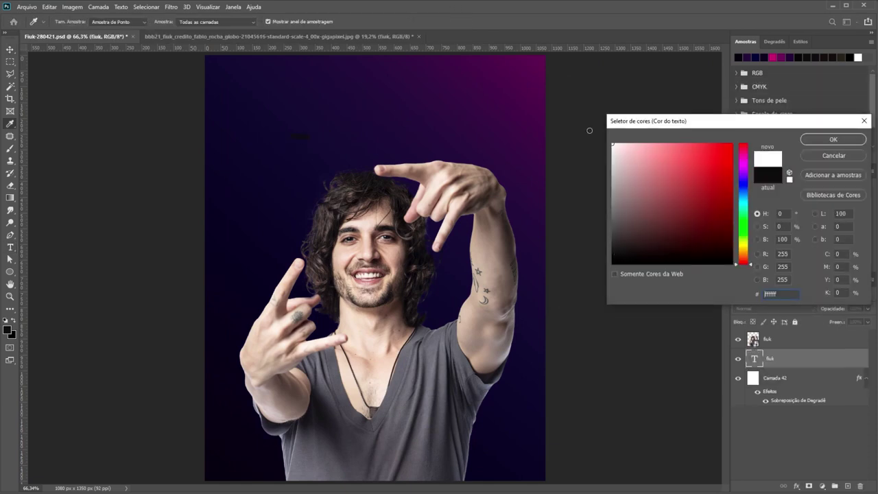
{"action": "left_click_drag", "start_coordinate": [398, 104], "coordinate": [505, 69]}
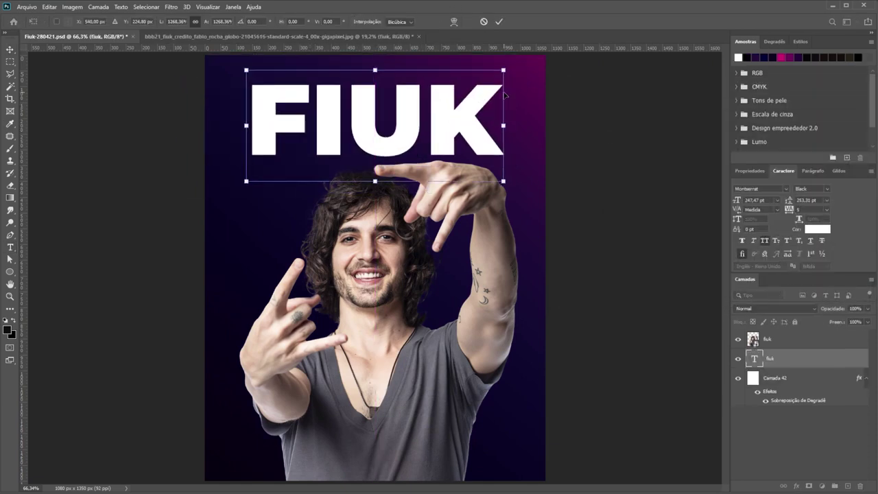
{"action": "key", "text": "Return"}
{"action": "key", "text": "v"}
{"action": "left_click_drag", "start_coordinate": [439, 117], "coordinate": [439, 129]}
Step: Set the title to Morganite ExtraBold and scale it to fill the width behind the head
{"action": "left_click", "coordinate": [748, 188]}
{"action": "type", "text": "m"}
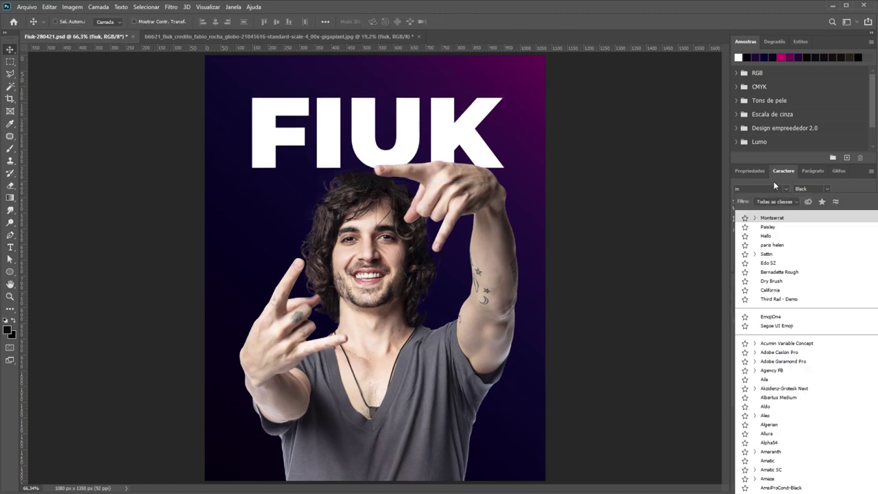
{"action": "type", "text": "Morganite"}
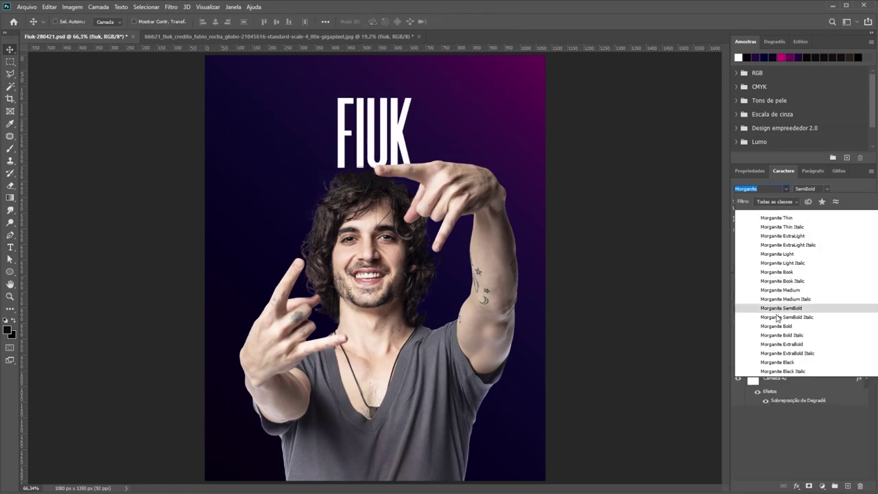
{"action": "left_click", "coordinate": [780, 345]}
{"action": "key", "text": "ctrl+t"}
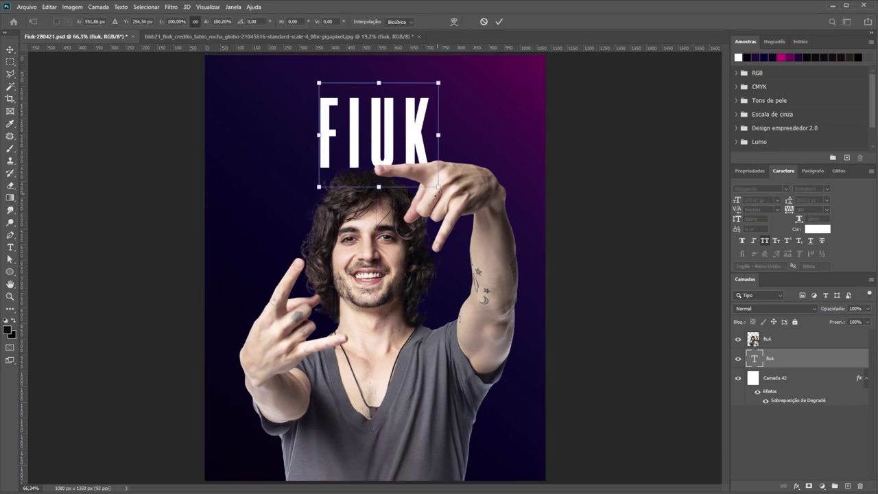
{"action": "left_click_drag", "start_coordinate": [434, 174], "coordinate": [526, 254]}
{"action": "left_click_drag", "start_coordinate": [463, 123], "coordinate": [476, 159]}
{"action": "key", "text": "Return"}
{"action": "left_click", "coordinate": [767, 339]}
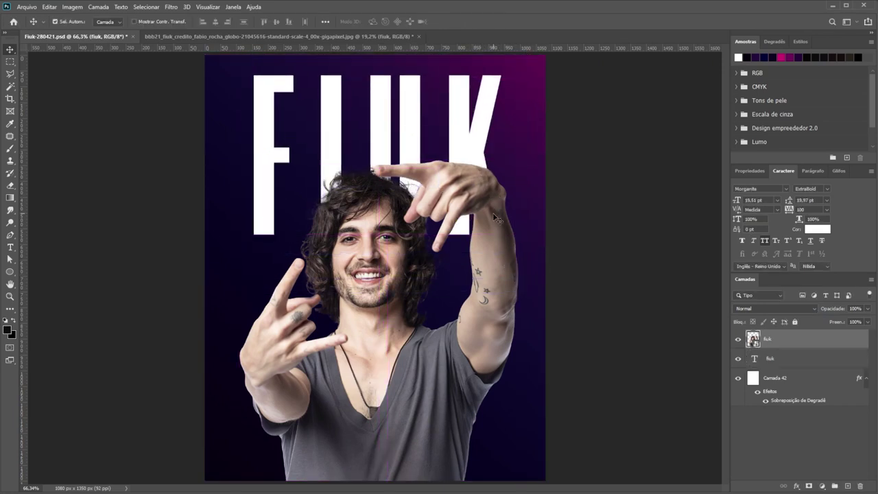
Step: Try Bebas Neue Bold and Impact on the FIUK title, discarding the Impact preview
{"action": "left_click_drag", "start_coordinate": [564, 165], "coordinate": [564, 195]}
{"action": "key", "text": "ctrl+z"}
{"action": "left_click", "coordinate": [464, 147], "text": "ctrl"}
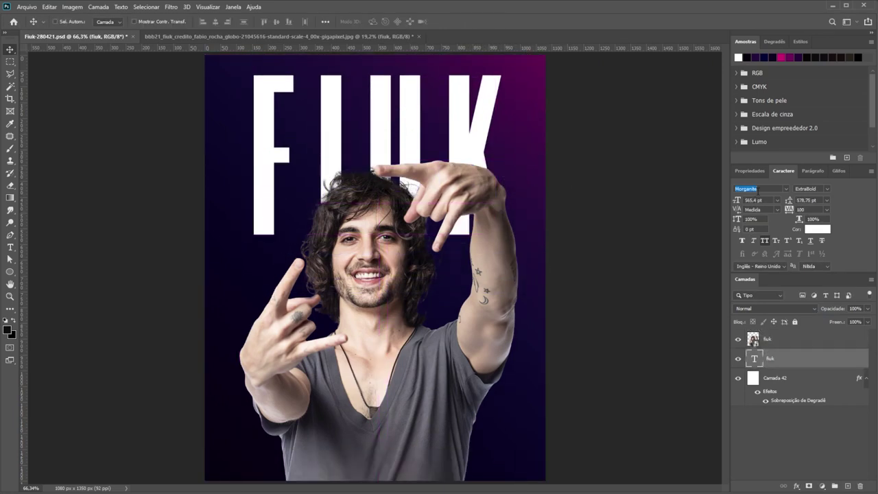
{"action": "type", "text": "bebas"}
{"action": "left_click", "coordinate": [784, 251]}
{"action": "left_click", "coordinate": [754, 188]}
{"action": "type", "text": "impa"}
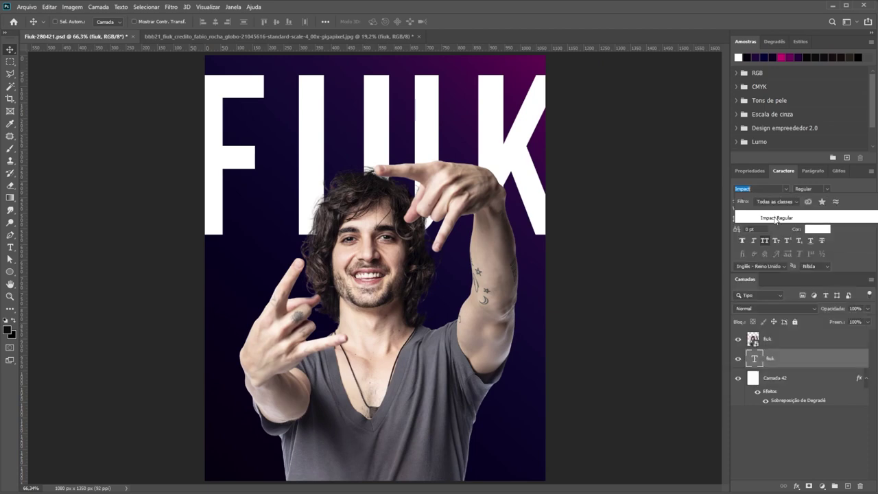
{"action": "key", "text": "Escape"}
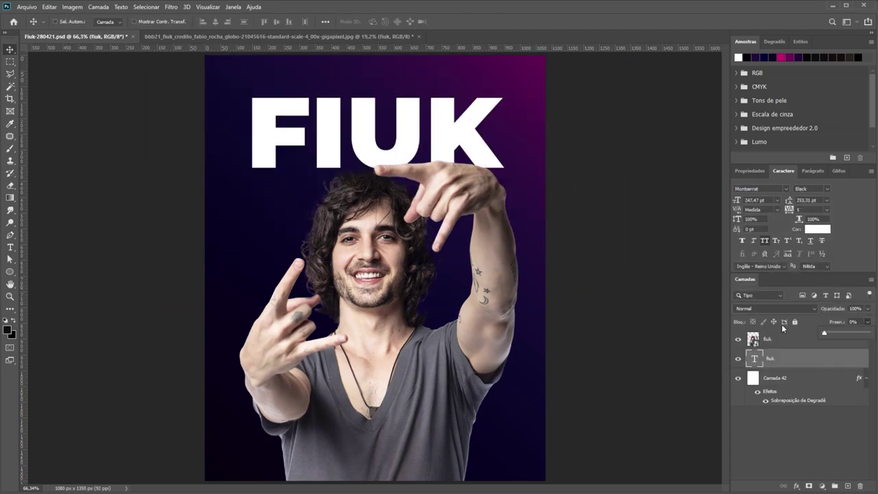
Step: Give the FIUK title a Stroke with a pink gradient, removing the purple stop
{"action": "double_click", "coordinate": [809, 359]}
{"action": "left_click", "coordinate": [472, 149]}
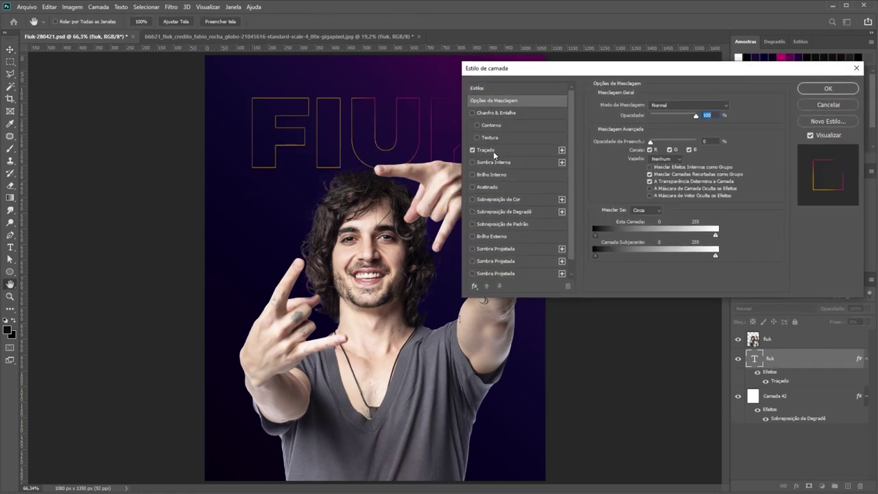
{"action": "left_click", "coordinate": [493, 151]}
{"action": "left_click", "coordinate": [669, 180]}
{"action": "left_click_drag", "start_coordinate": [610, 306], "coordinate": [686, 308]}
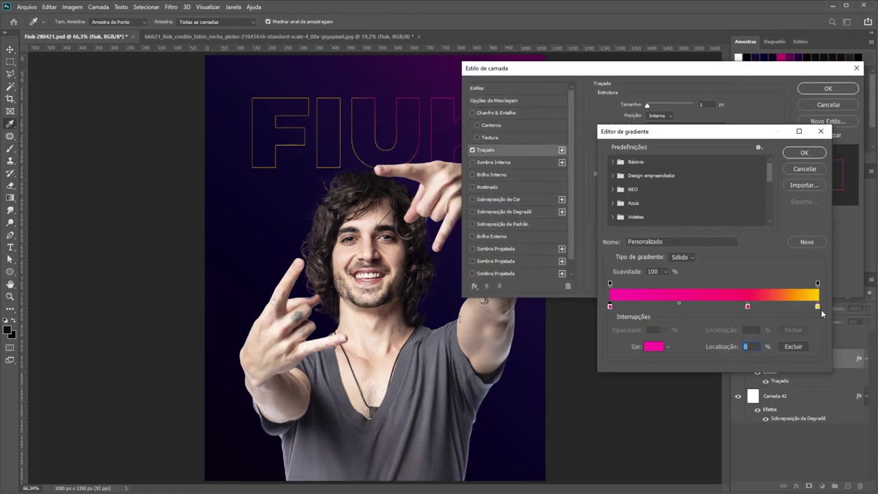
{"action": "left_click_drag", "start_coordinate": [747, 306], "coordinate": [818, 307]}
{"action": "double_click", "coordinate": [754, 306]}
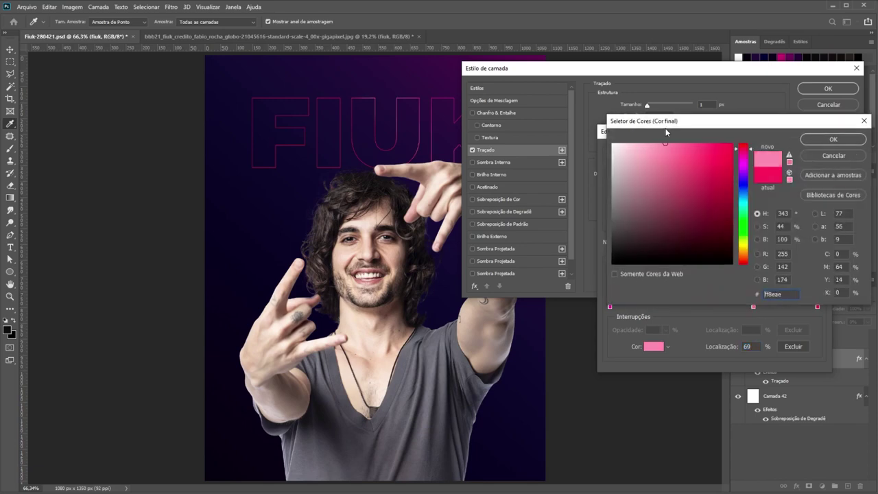
{"action": "left_click", "coordinate": [804, 148]}
{"action": "left_click", "coordinate": [804, 153]}
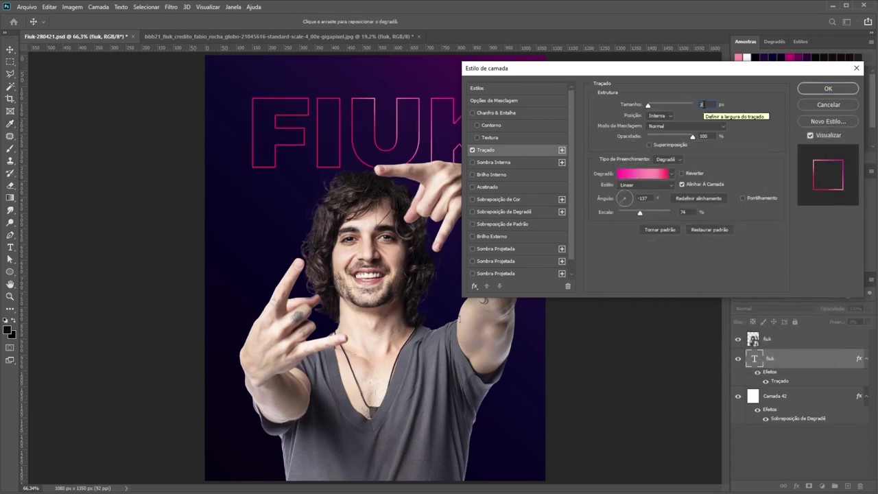
Step: Centre the 7 px stroke, lighten its start stop to light pink, and add Bevel & Emboss
{"action": "left_click", "coordinate": [654, 138]}
{"action": "double_click", "coordinate": [701, 104]}
{"action": "type", "text": "6"}
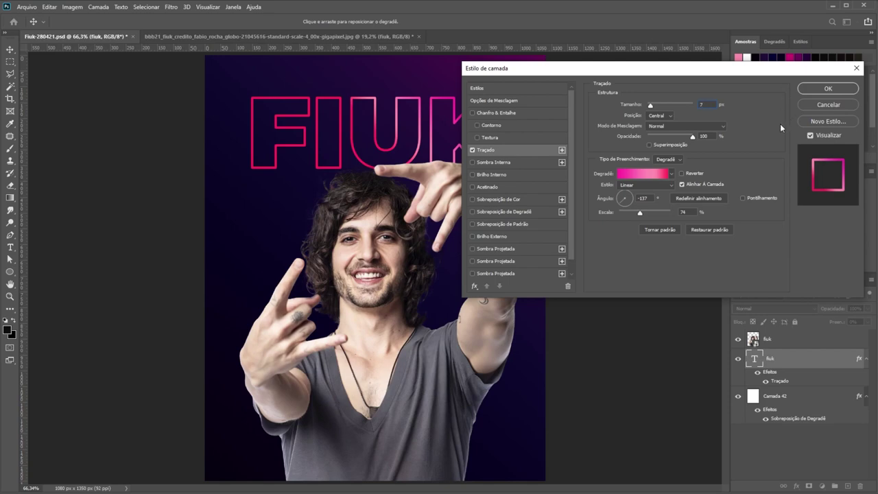
{"action": "left_click", "coordinate": [643, 173]}
{"action": "double_click", "coordinate": [610, 307]}
{"action": "left_click", "coordinate": [655, 143]}
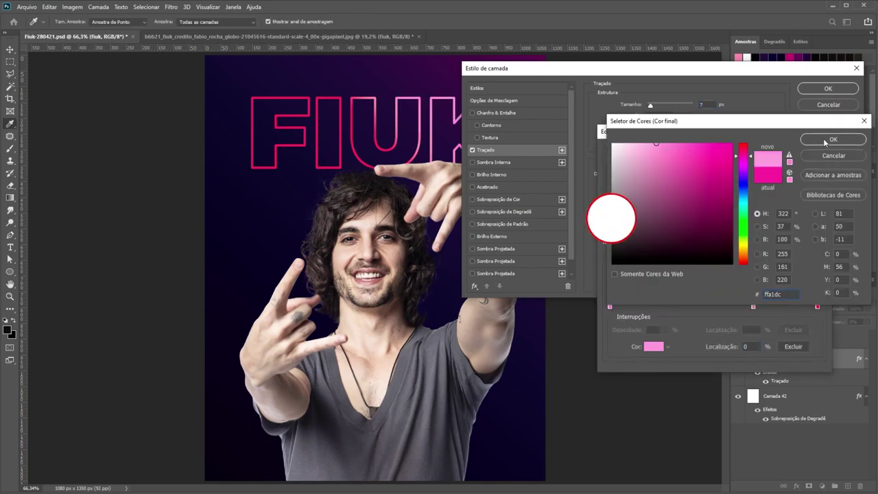
{"action": "left_click", "coordinate": [806, 141]}
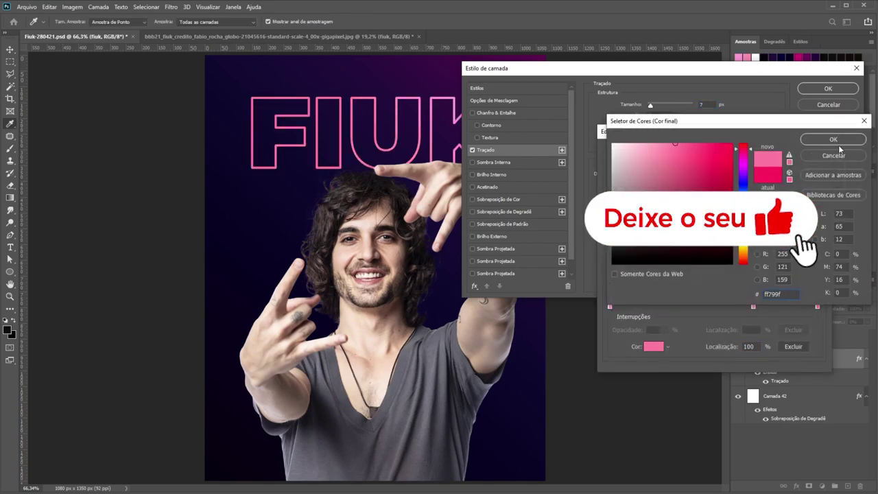
{"action": "left_click", "coordinate": [474, 115]}
{"action": "left_click", "coordinate": [659, 104]}
Step: Apply the Stroke Emboss bevel style to FIUK, then reopen its bevel settings
{"action": "left_click", "coordinate": [659, 137]}
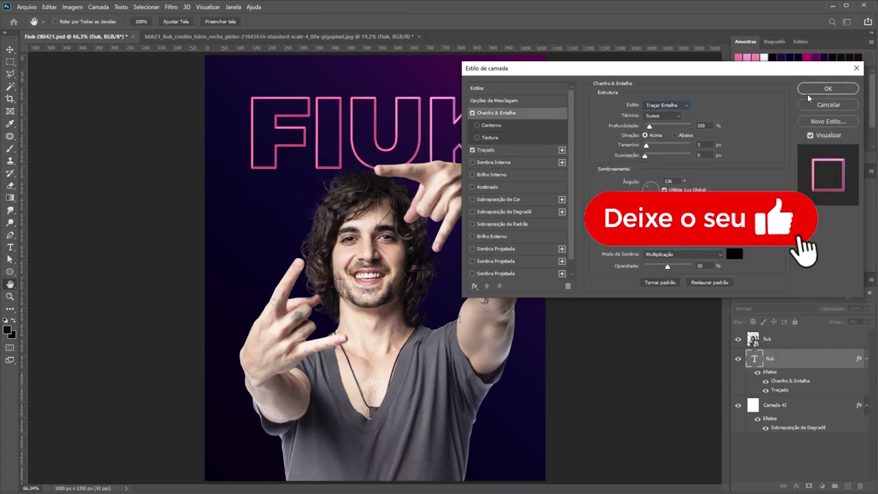
{"action": "left_click", "coordinate": [828, 88]}
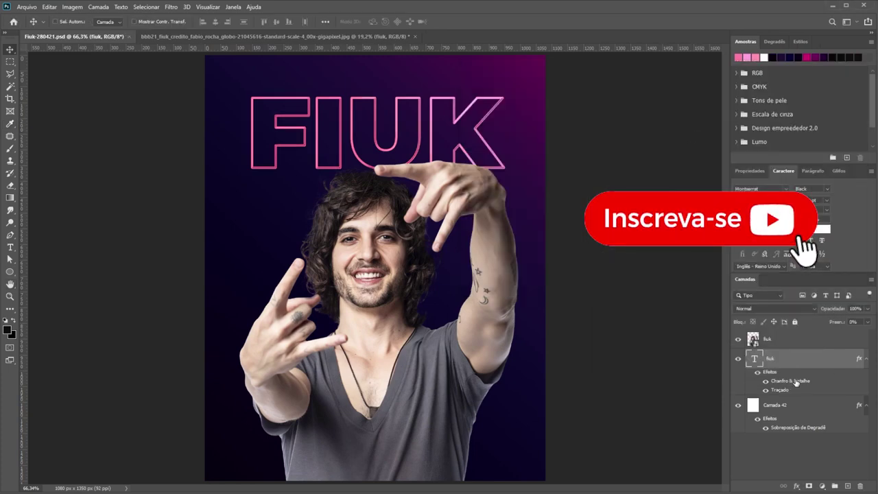
{"action": "double_click", "coordinate": [796, 383]}
{"action": "left_click", "coordinate": [486, 149]}
{"action": "left_click", "coordinate": [496, 112]}
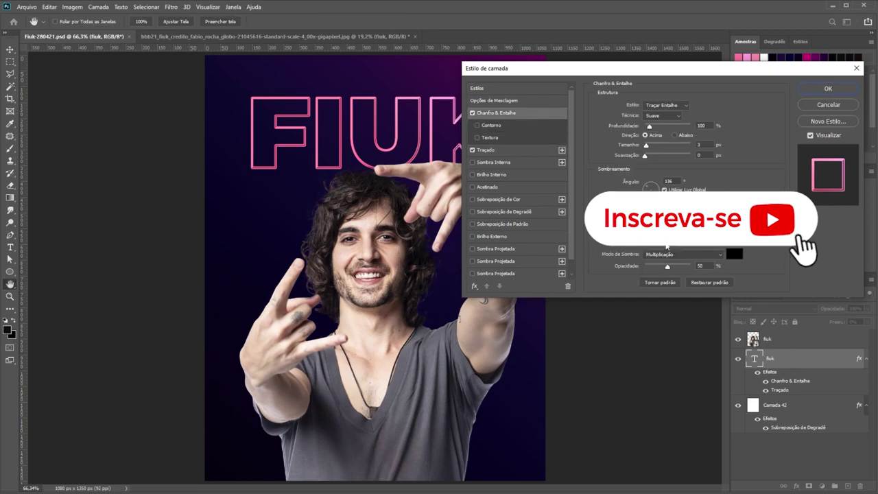
Step: Set a ridged Gloss Contour with 115% bevel depth, and add a second Stroke effect
{"action": "left_click", "coordinate": [734, 233]}
{"action": "key", "text": "Escape"}
{"action": "left_click", "coordinate": [682, 254]}
{"action": "left_click", "coordinate": [670, 266]}
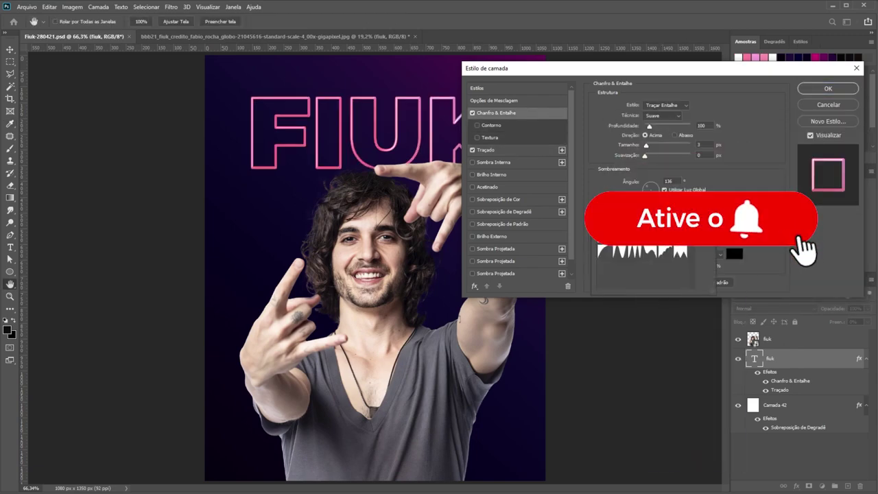
{"action": "left_click", "coordinate": [620, 252]}
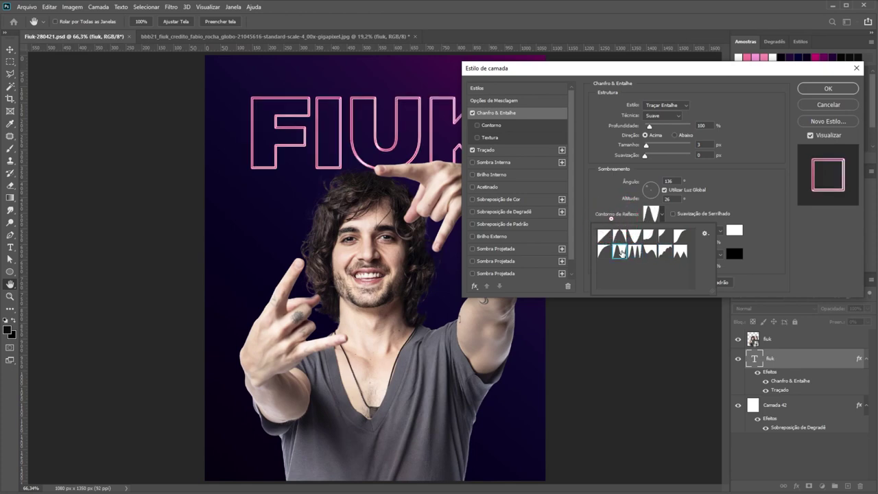
{"action": "left_click", "coordinate": [604, 252]}
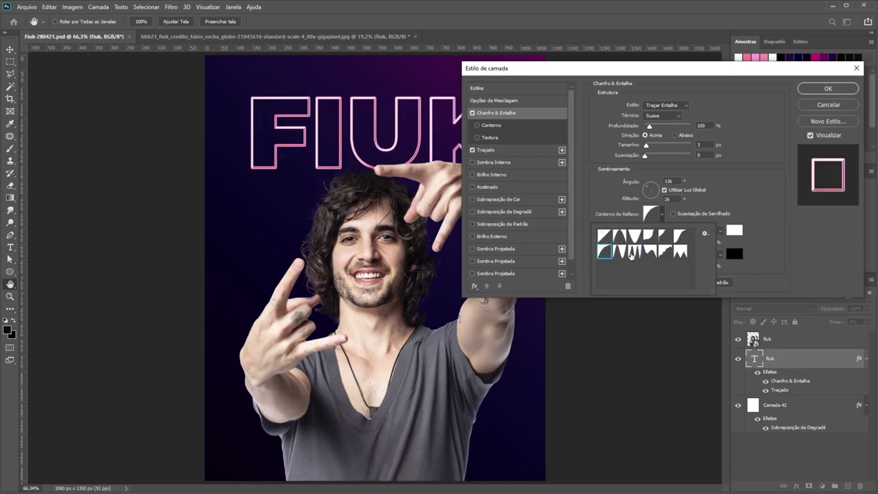
{"action": "double_click", "coordinate": [631, 254]}
{"action": "left_click_drag", "start_coordinate": [649, 127], "coordinate": [651, 129]}
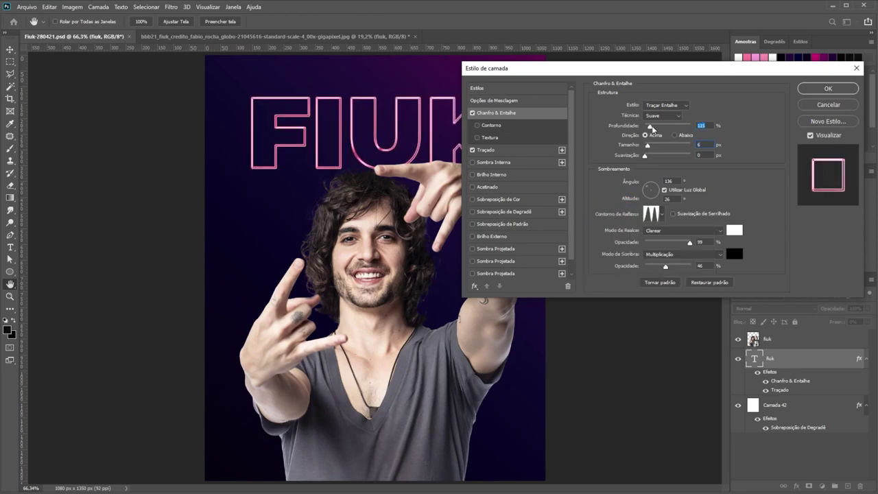
{"action": "left_click", "coordinate": [561, 150]}
{"action": "left_click", "coordinate": [642, 174]}
Step: Give the second stroke a white solid-colour fill at 2 px
{"action": "key", "text": "Escape"}
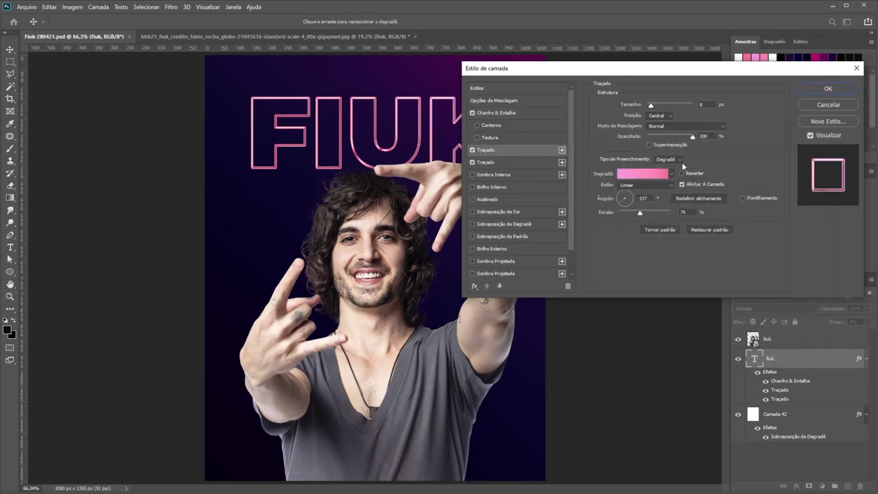
{"action": "left_click", "coordinate": [682, 162]}
{"action": "left_click", "coordinate": [611, 173]}
{"action": "key", "text": "Return"}
{"action": "key", "text": "Down"}
{"action": "key", "text": "Down"}
{"action": "key", "text": "Down"}
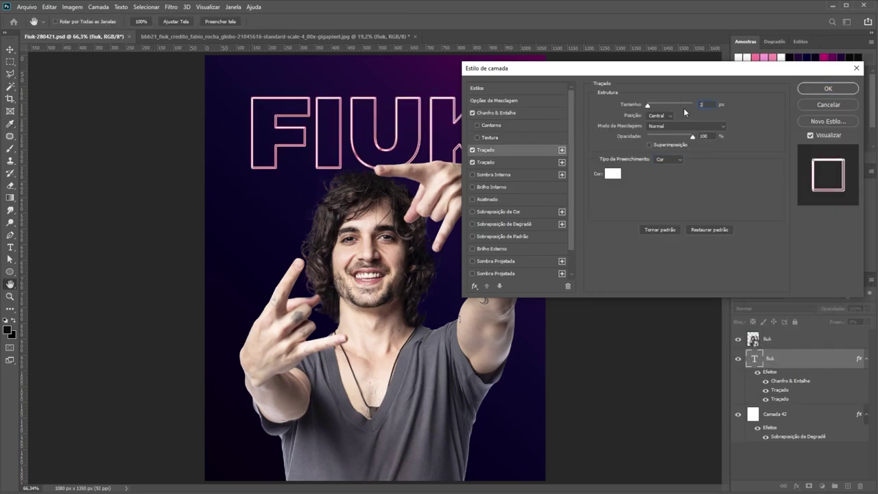
{"action": "left_click", "coordinate": [498, 114]}
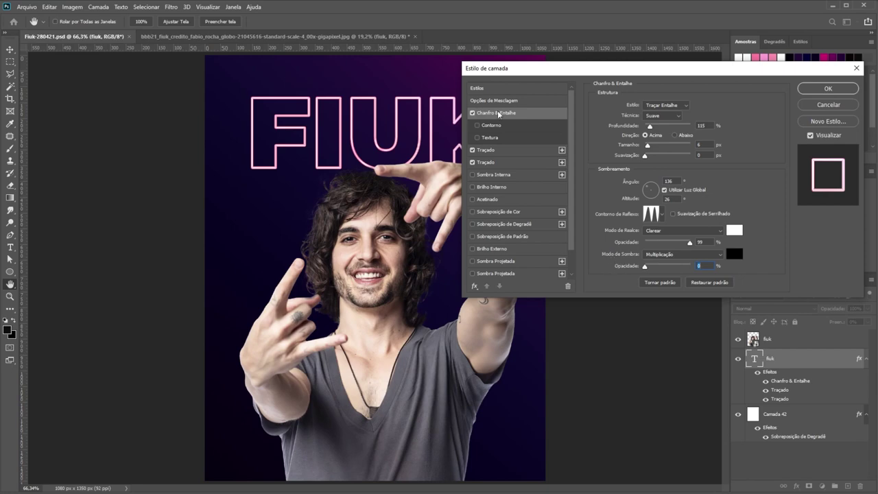
{"action": "left_click", "coordinate": [494, 149]}
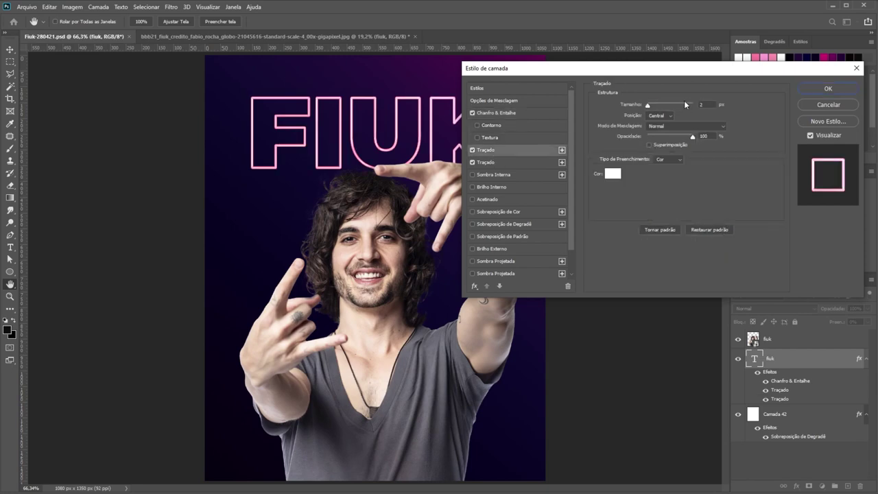
{"action": "left_click", "coordinate": [523, 162]}
Step: Set the stroke gradient's end to pink, its right stop to light pink, and apply the style
{"action": "left_click", "coordinate": [659, 174]}
{"action": "left_click", "coordinate": [653, 347]}
{"action": "left_click_drag", "start_coordinate": [714, 146], "coordinate": [717, 138]}
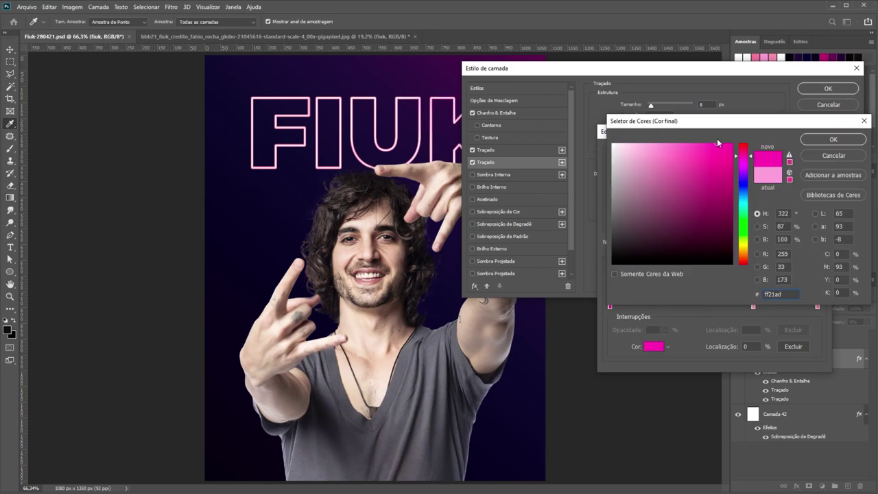
{"action": "key", "text": "Return"}
{"action": "double_click", "coordinate": [817, 306]}
{"action": "key", "text": "Escape"}
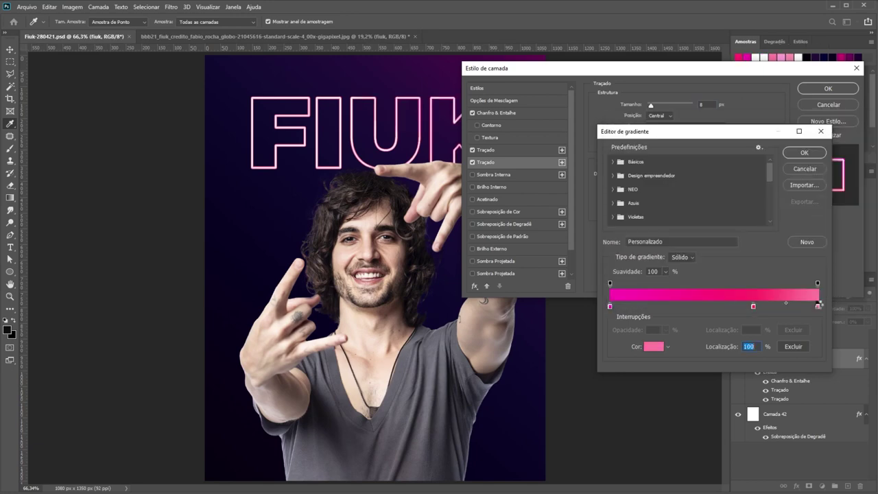
{"action": "double_click", "coordinate": [819, 304]}
{"action": "key", "text": "Return"}
{"action": "key", "text": "Return"}
{"action": "key", "text": "Return"}
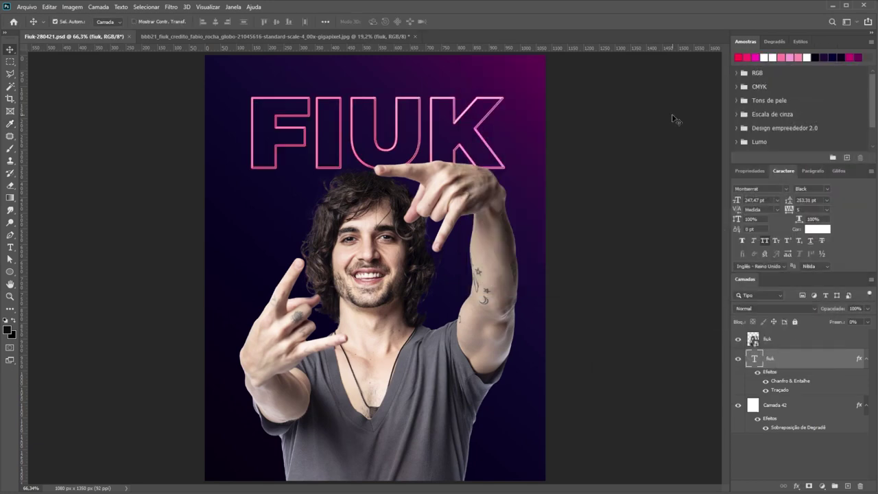
Step: Add a layer mask to the fiuk text layer
{"action": "left_click", "coordinate": [809, 486]}
{"action": "scroll", "coordinate": [335, 101], "scroll_direction": "up", "scroll_amount": 4}
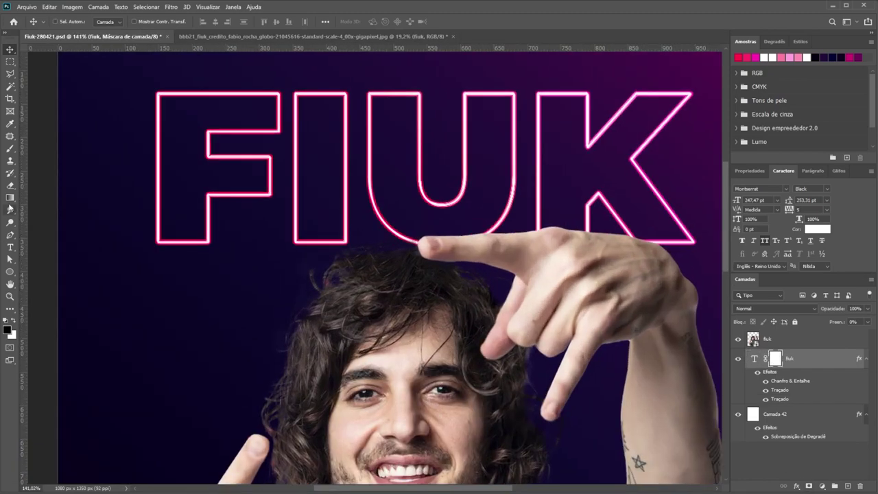
{"action": "key", "text": "b"}
{"action": "left_click_drag", "start_coordinate": [266, 93], "coordinate": [273, 121]}
{"action": "right_click", "coordinate": [789, 358]}
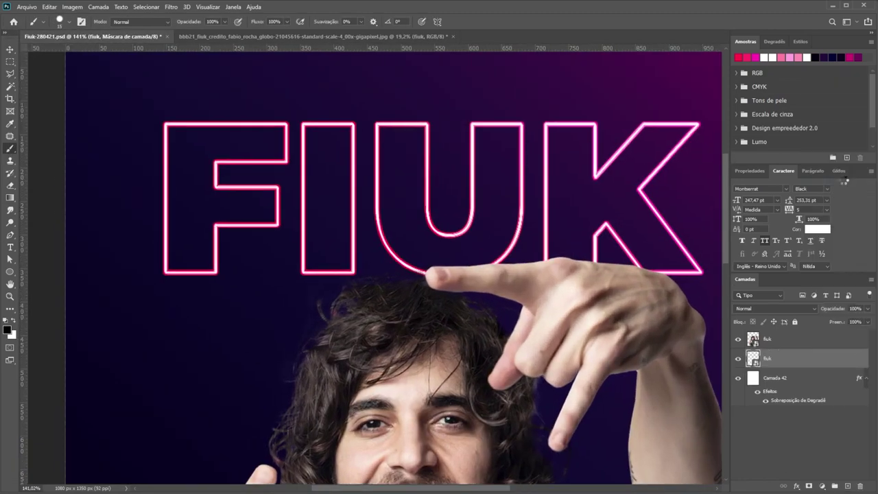
{"action": "right_click", "coordinate": [801, 364]}
Step: Group the fiuk layer and name the group 'nome traçado'
{"action": "left_click", "coordinate": [751, 356]}
{"action": "left_click", "coordinate": [751, 355]}
{"action": "double_click", "coordinate": [775, 355]}
{"action": "type", "text": "nome tra"}
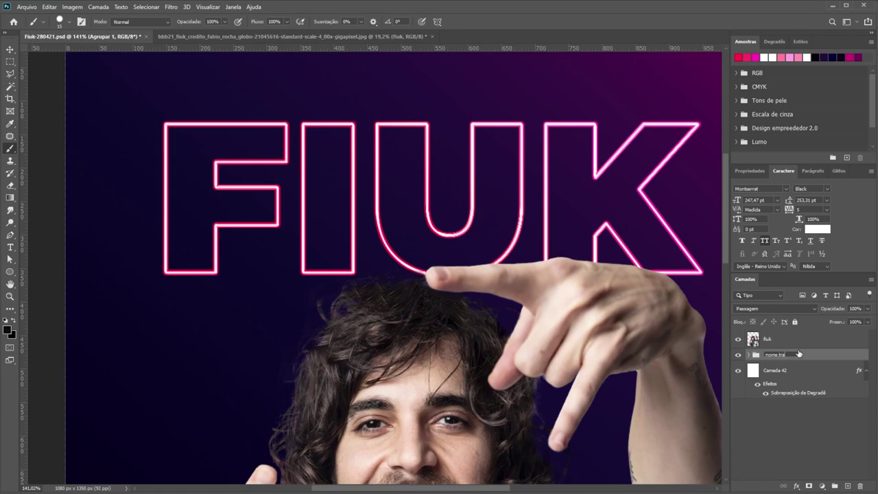
{"action": "type", "text": "çado"}
{"action": "key", "text": "Return"}
Step: Add a mask to the nome traçado group and reselect the fiuk text layer
{"action": "left_click", "coordinate": [809, 486]}
{"action": "scroll", "coordinate": [418, 143], "scroll_direction": "up", "scroll_amount": 2}
{"action": "scroll", "coordinate": [377, 274], "scroll_direction": "down", "scroll_amount": 4}
{"action": "scroll", "coordinate": [377, 274], "scroll_direction": "up", "scroll_amount": 2}
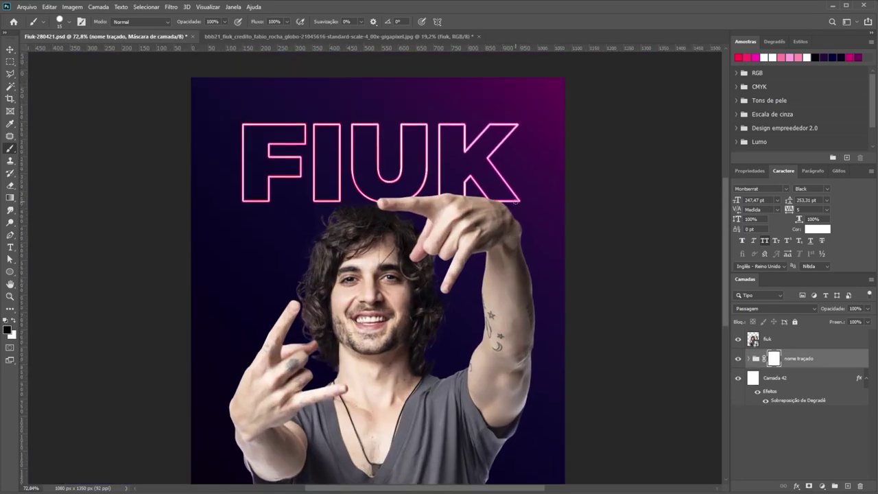
{"action": "scroll", "coordinate": [377, 275], "scroll_direction": "up", "scroll_amount": 1}
{"action": "scroll", "coordinate": [378, 275], "scroll_direction": "down", "scroll_amount": 2}
{"action": "scroll", "coordinate": [378, 274], "scroll_direction": "up", "scroll_amount": 1}
{"action": "left_click", "coordinate": [749, 359]}
{"action": "left_click", "coordinate": [796, 377]}
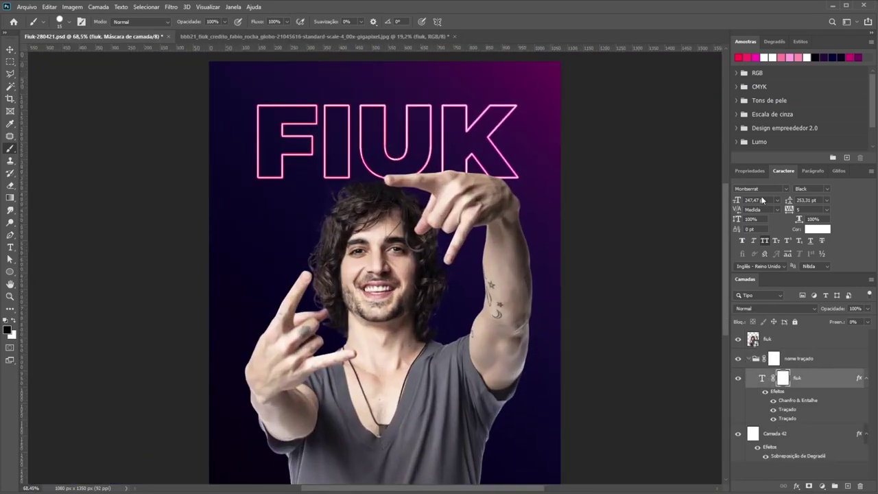
Step: Change the FIUK font to Morganite with letter tracking 100
{"action": "left_click", "coordinate": [755, 188]}
{"action": "type", "text": "Morganite"}
{"action": "key", "text": "Return"}
{"action": "left_click", "coordinate": [828, 209]}
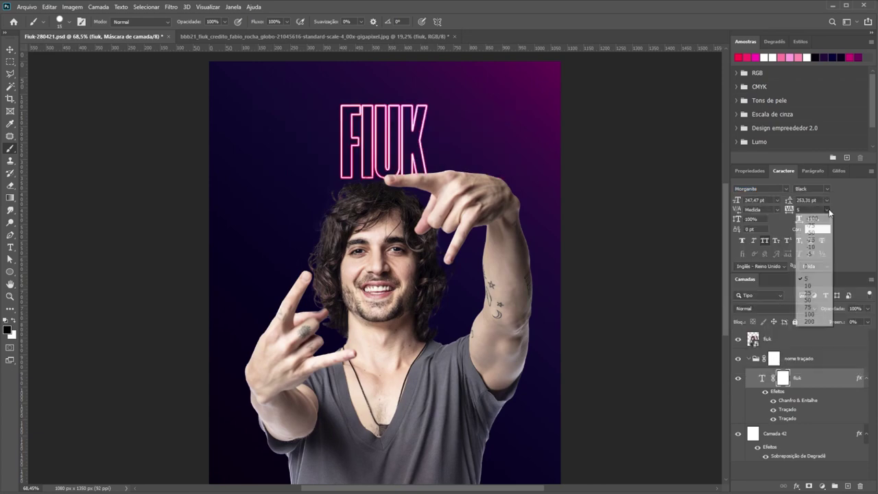
{"action": "left_click", "coordinate": [809, 314]}
Step: Scale the FIUK text up, move it lower, and shift the man down about 40 px
{"action": "key", "text": "ctrl+t"}
{"action": "left_click_drag", "start_coordinate": [455, 202], "coordinate": [521, 247]}
{"action": "left_click_drag", "start_coordinate": [479, 142], "coordinate": [479, 172]}
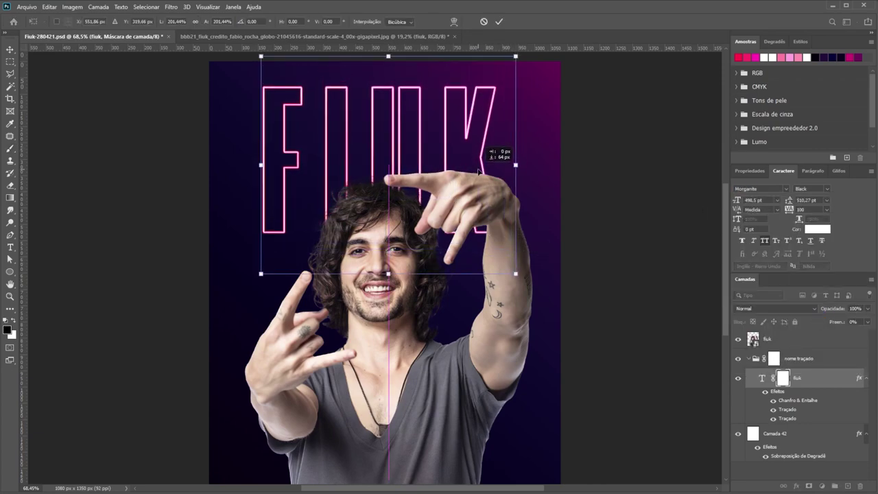
{"action": "key", "text": "Return"}
{"action": "left_click", "coordinate": [767, 338]}
{"action": "left_click_drag", "start_coordinate": [385, 288], "coordinate": [384, 316]}
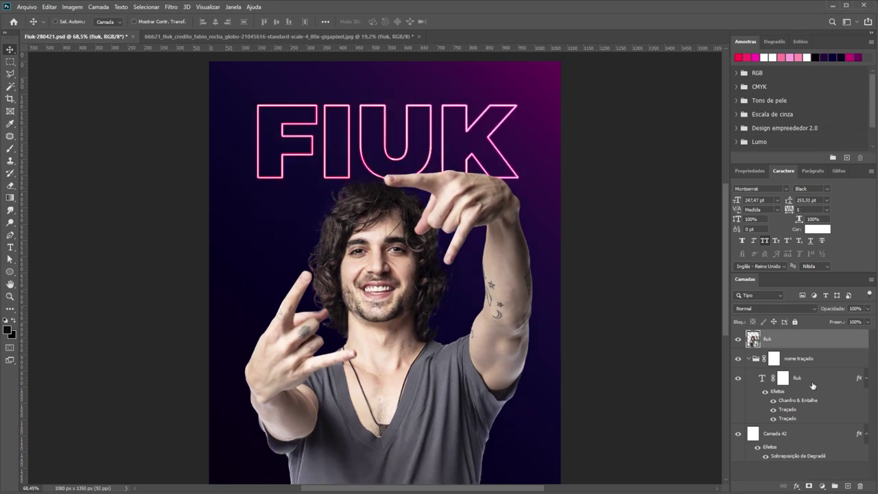
Step: Scale the FIUK title slightly larger, to 265,09 pt
{"action": "left_click", "coordinate": [813, 386]}
{"action": "key", "text": "ctrl+t"}
{"action": "left_click_drag", "start_coordinate": [520, 180], "coordinate": [530, 187]}
{"action": "key", "text": "Return"}
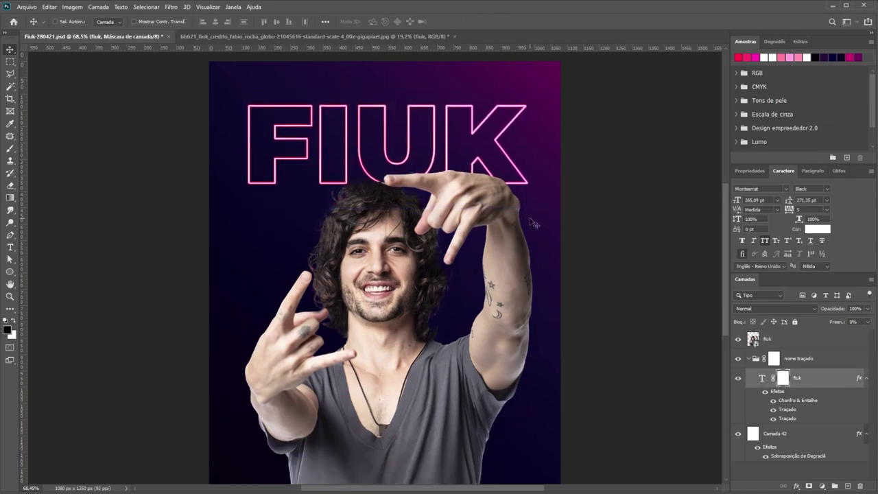
Step: On the nome traçado group mask, paint black gaps into the FIUK outlines while zoomed in
{"action": "left_click", "coordinate": [835, 364]}
{"action": "scroll", "coordinate": [402, 137], "scroll_direction": "up", "scroll_amount": 3}
{"action": "scroll", "coordinate": [405, 171], "scroll_direction": "up", "scroll_amount": 2}
{"action": "key", "text": "b"}
{"action": "scroll", "coordinate": [364, 144], "scroll_direction": "up", "scroll_amount": 2}
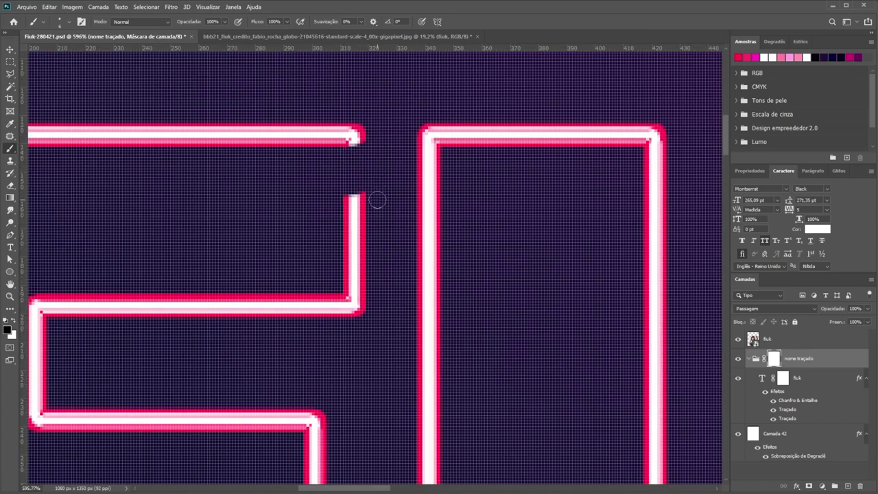
{"action": "scroll", "coordinate": [364, 187], "scroll_direction": "down", "scroll_amount": 3}
{"action": "scroll", "coordinate": [384, 181], "scroll_direction": "up", "scroll_amount": 4}
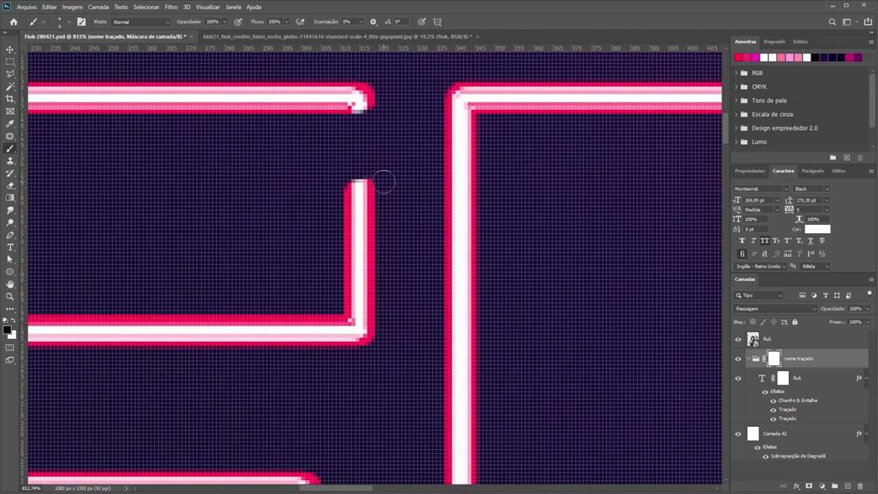
{"action": "scroll", "coordinate": [432, 131], "scroll_direction": "down", "scroll_amount": 3}
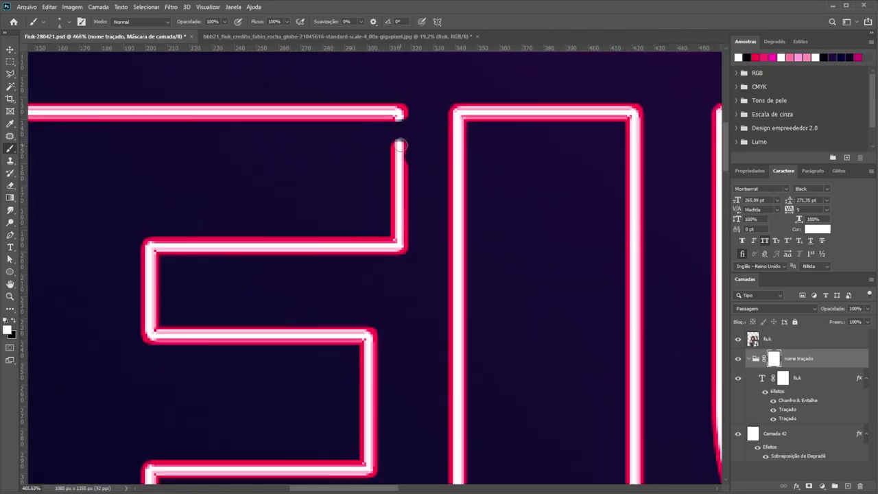
{"action": "scroll", "coordinate": [399, 146], "scroll_direction": "up", "scroll_amount": 3}
{"action": "scroll", "coordinate": [392, 221], "scroll_direction": "down", "scroll_amount": 5}
{"action": "scroll", "coordinate": [379, 113], "scroll_direction": "up", "scroll_amount": 2}
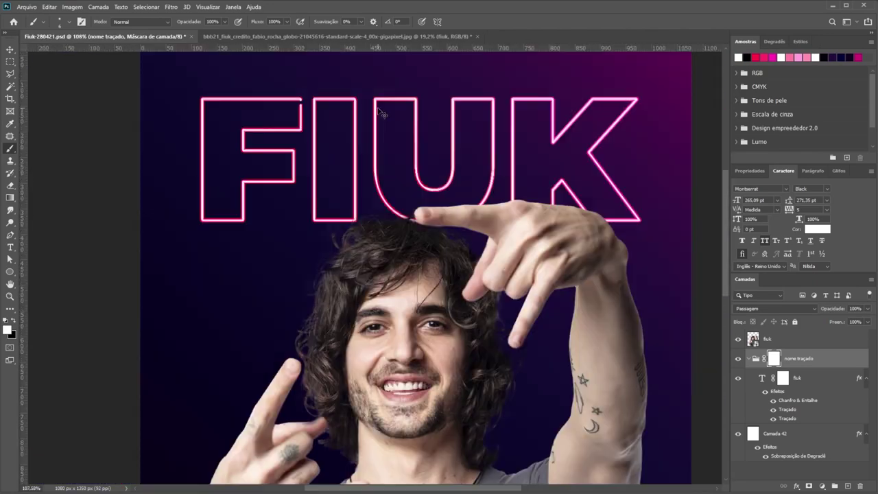
{"action": "scroll", "coordinate": [446, 185], "scroll_direction": "up", "scroll_amount": 4}
{"action": "scroll", "coordinate": [214, 236], "scroll_direction": "up", "scroll_amount": 1}
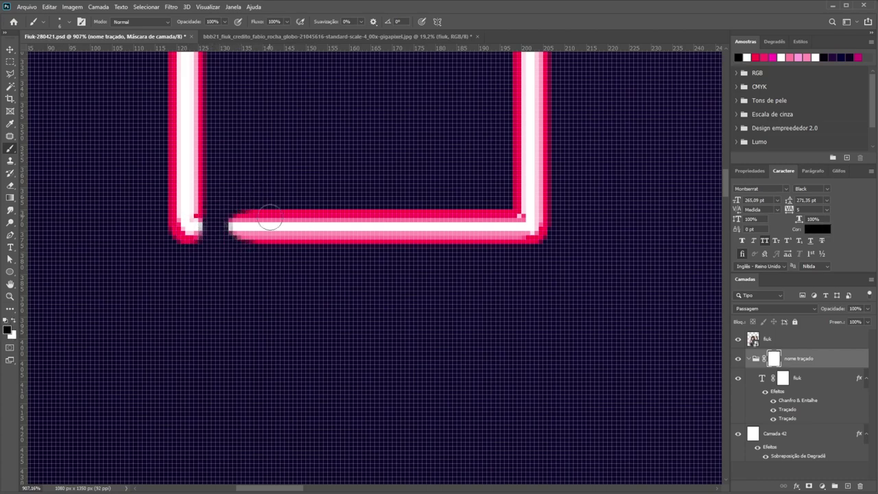
{"action": "scroll", "coordinate": [269, 218], "scroll_direction": "down", "scroll_amount": 2}
{"action": "scroll", "coordinate": [240, 221], "scroll_direction": "down", "scroll_amount": 2}
{"action": "scroll", "coordinate": [208, 226], "scroll_direction": "up", "scroll_amount": 4}
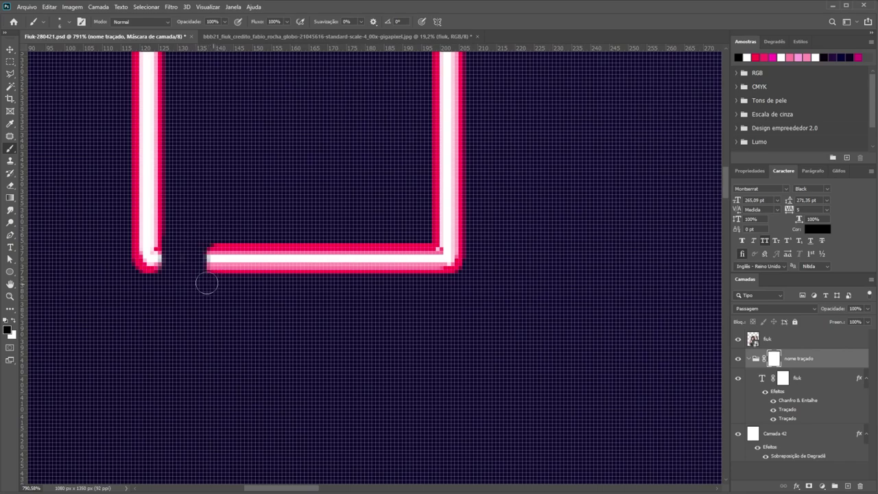
{"action": "scroll", "coordinate": [207, 283], "scroll_direction": "down", "scroll_amount": 1}
{"action": "scroll", "coordinate": [197, 249], "scroll_direction": "down", "scroll_amount": 2}
{"action": "scroll", "coordinate": [294, 82], "scroll_direction": "up", "scroll_amount": 3}
{"action": "scroll", "coordinate": [304, 77], "scroll_direction": "up", "scroll_amount": 1}
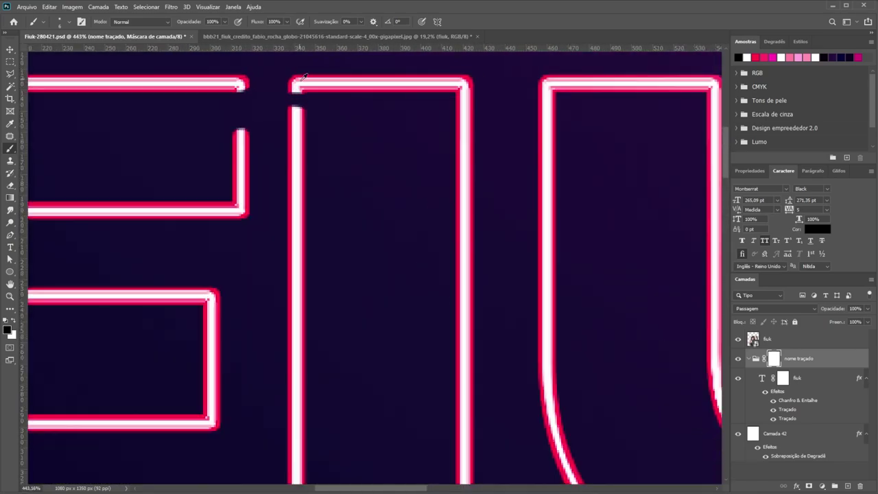
{"action": "scroll", "coordinate": [304, 77], "scroll_direction": "up", "scroll_amount": 3}
{"action": "scroll", "coordinate": [243, 172], "scroll_direction": "down", "scroll_amount": 1}
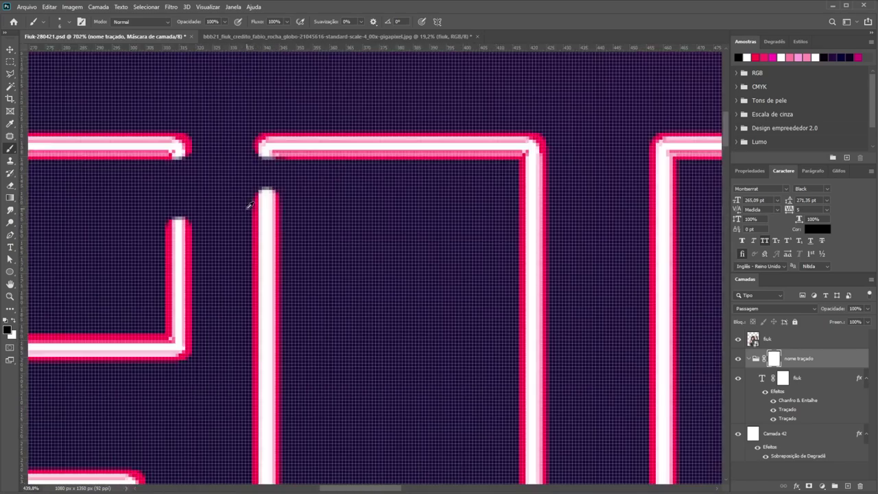
{"action": "scroll", "coordinate": [255, 196], "scroll_direction": "down", "scroll_amount": 2}
{"action": "scroll", "coordinate": [230, 153], "scroll_direction": "up", "scroll_amount": 3}
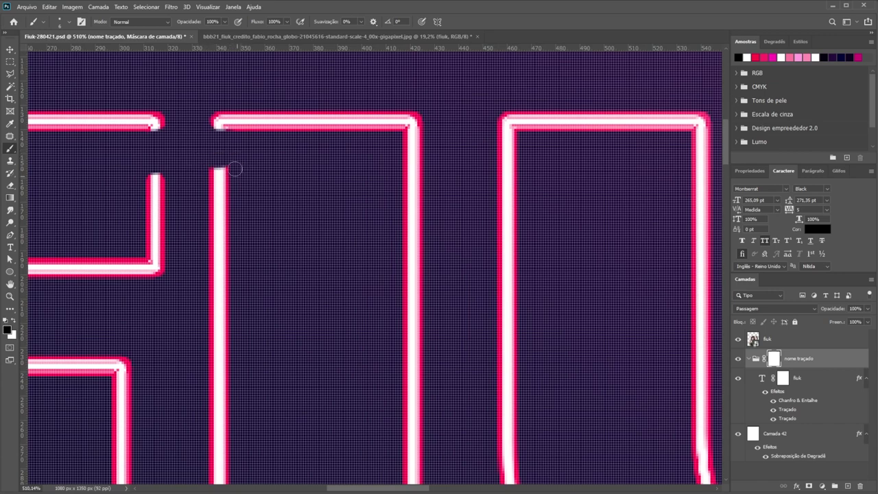
{"action": "scroll", "coordinate": [216, 152], "scroll_direction": "up", "scroll_amount": 2}
{"action": "scroll", "coordinate": [250, 186], "scroll_direction": "down", "scroll_amount": 3}
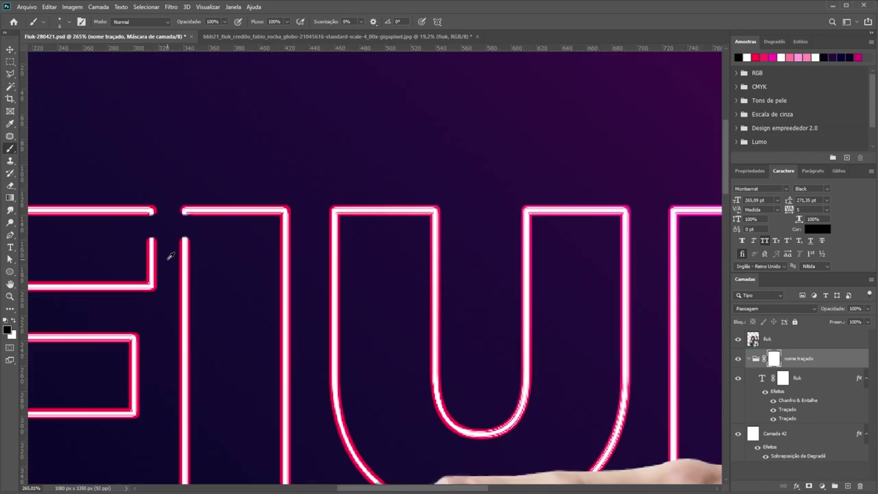
{"action": "scroll", "coordinate": [172, 250], "scroll_direction": "down", "scroll_amount": 3}
{"action": "scroll", "coordinate": [308, 265], "scroll_direction": "up", "scroll_amount": 2}
{"action": "scroll", "coordinate": [314, 216], "scroll_direction": "up", "scroll_amount": 3}
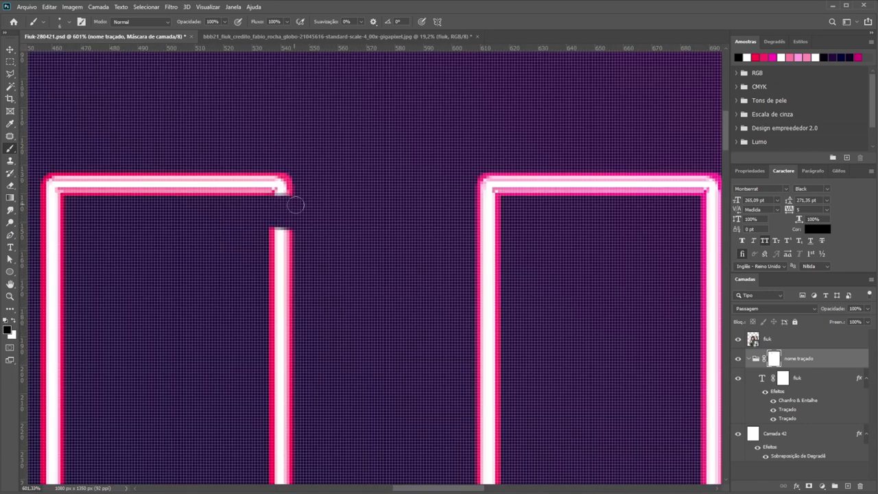
{"action": "scroll", "coordinate": [279, 217], "scroll_direction": "down", "scroll_amount": 3}
Step: Place a horizontal guide across the letters and mask further neon breaks along it
{"action": "left_click_drag", "start_coordinate": [184, 48], "coordinate": [206, 217]}
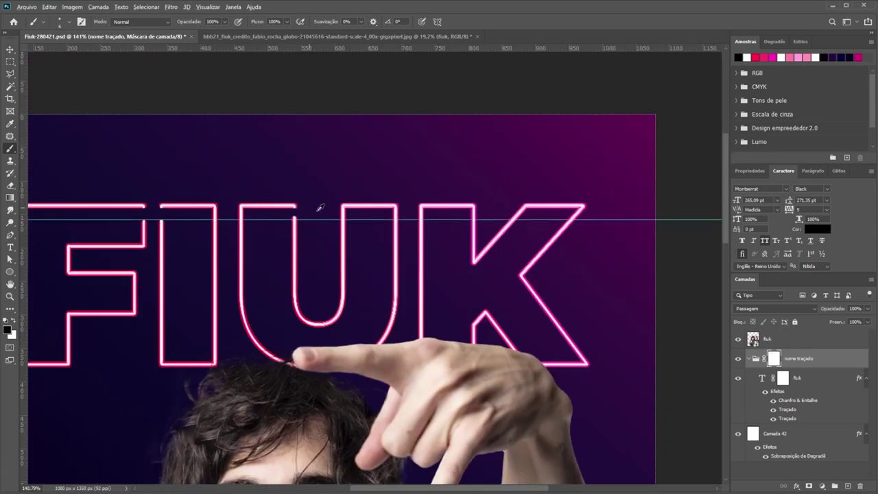
{"action": "scroll", "coordinate": [244, 217], "scroll_direction": "up", "scroll_amount": 3}
{"action": "scroll", "coordinate": [206, 200], "scroll_direction": "down", "scroll_amount": 2}
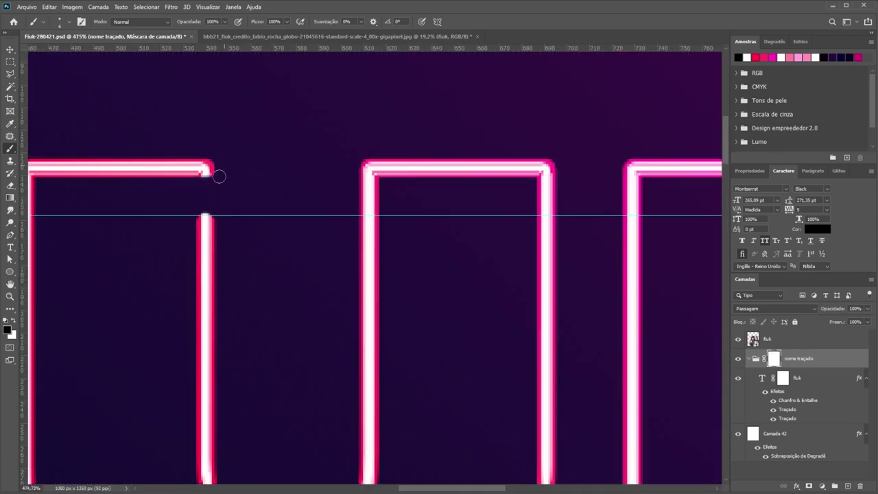
{"action": "scroll", "coordinate": [218, 177], "scroll_direction": "down", "scroll_amount": 2}
{"action": "scroll", "coordinate": [284, 190], "scroll_direction": "up", "scroll_amount": 1}
{"action": "scroll", "coordinate": [304, 172], "scroll_direction": "up", "scroll_amount": 1}
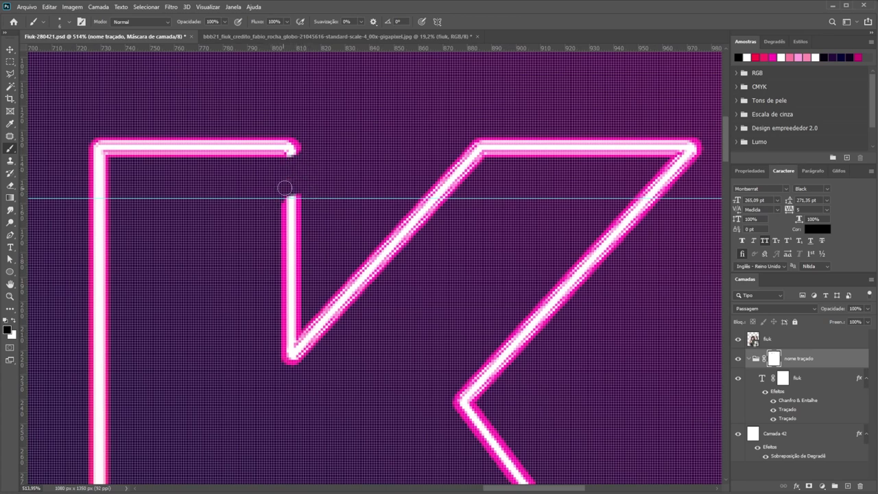
{"action": "scroll", "coordinate": [285, 187], "scroll_direction": "down", "scroll_amount": 2}
{"action": "scroll", "coordinate": [265, 219], "scroll_direction": "down", "scroll_amount": 1}
{"action": "scroll", "coordinate": [220, 233], "scroll_direction": "up", "scroll_amount": 2}
{"action": "scroll", "coordinate": [186, 255], "scroll_direction": "up", "scroll_amount": 1}
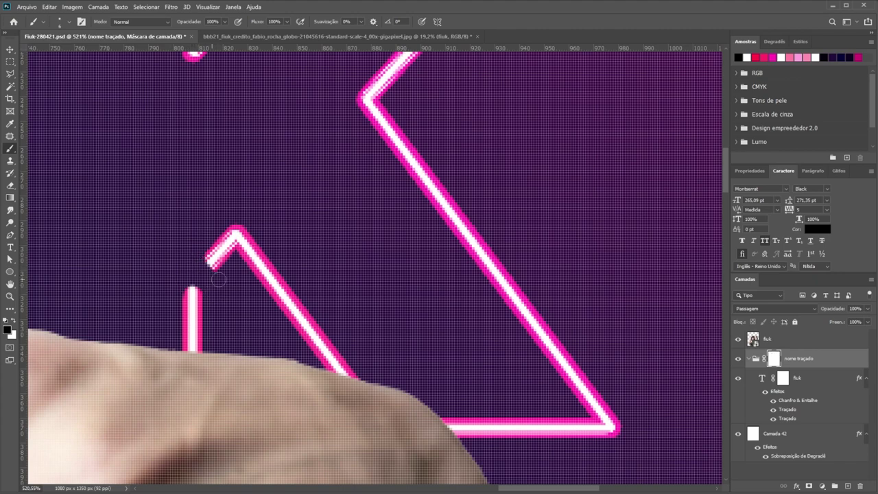
{"action": "scroll", "coordinate": [213, 276], "scroll_direction": "down", "scroll_amount": 2}
{"action": "scroll", "coordinate": [304, 231], "scroll_direction": "up", "scroll_amount": 1}
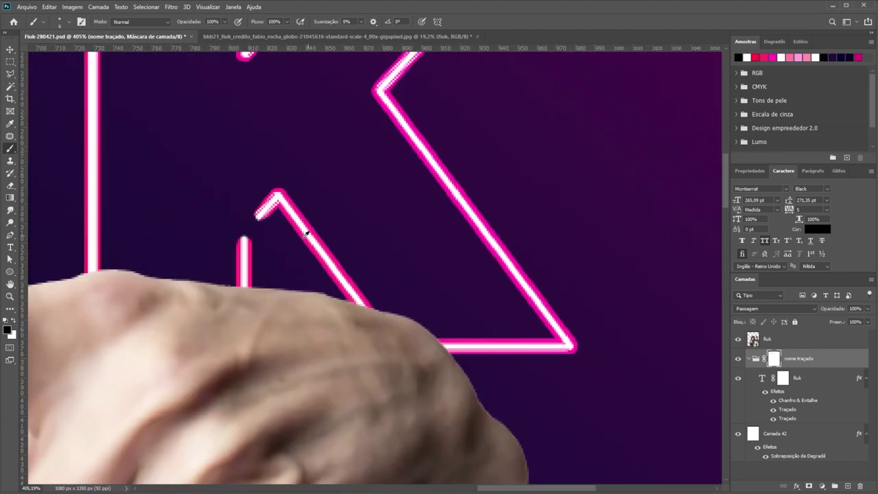
{"action": "scroll", "coordinate": [255, 201], "scroll_direction": "up", "scroll_amount": 1}
{"action": "scroll", "coordinate": [416, 194], "scroll_direction": "down", "scroll_amount": 2}
{"action": "scroll", "coordinate": [415, 195], "scroll_direction": "down", "scroll_amount": 1}
Step: Turn on Outer Glow for the nome traçado group with Normal blending
{"action": "key", "text": "ctrl+0"}
{"action": "key", "text": "v"}
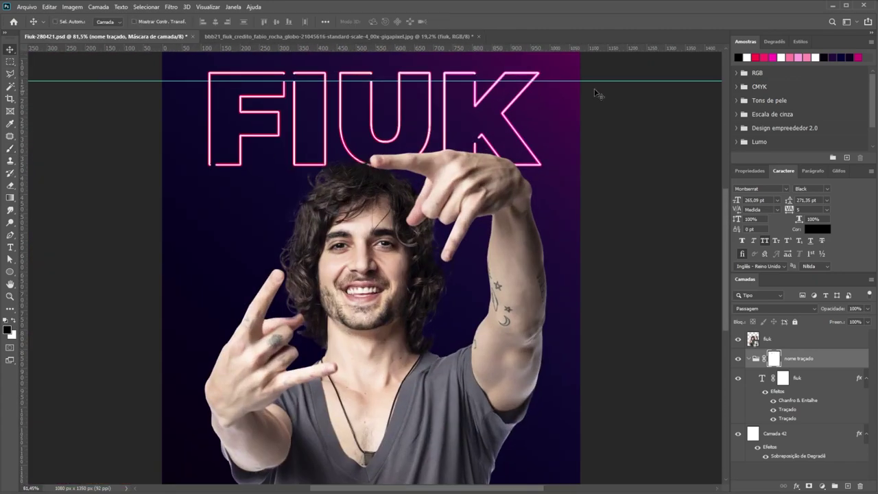
{"action": "left_click", "coordinate": [835, 362]}
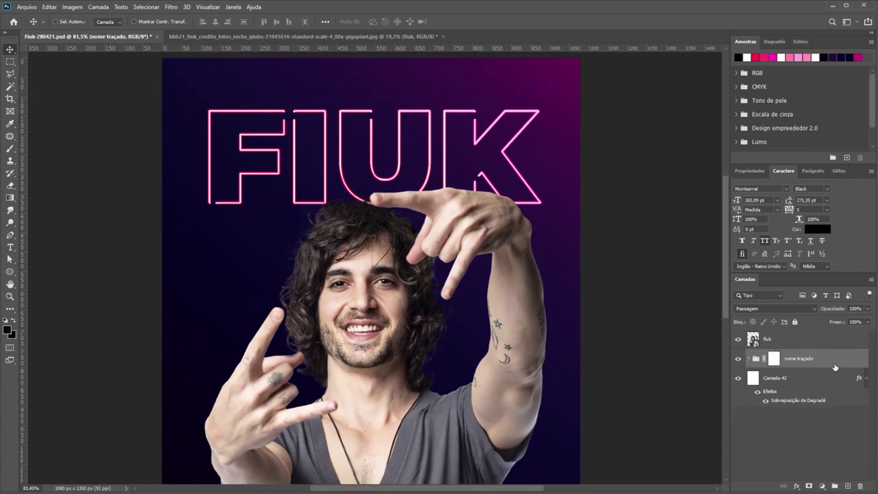
{"action": "scroll", "coordinate": [528, 241], "scroll_direction": "down", "scroll_amount": 2}
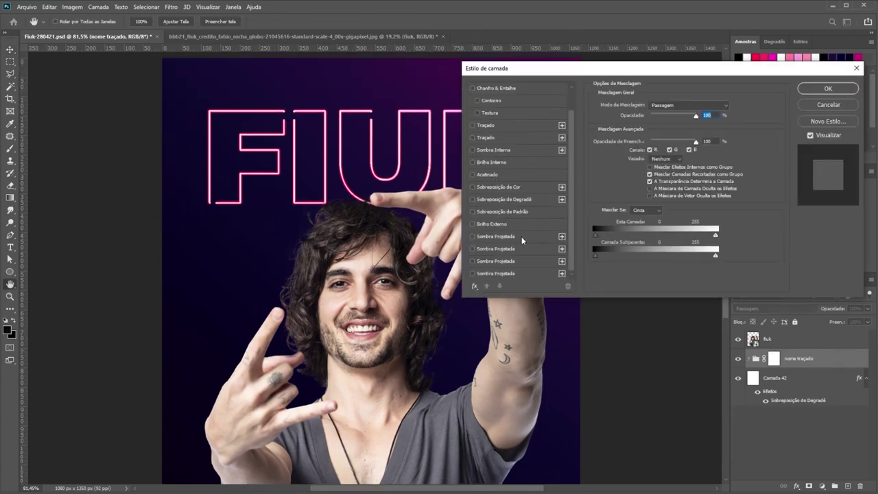
{"action": "left_click", "coordinate": [491, 224]}
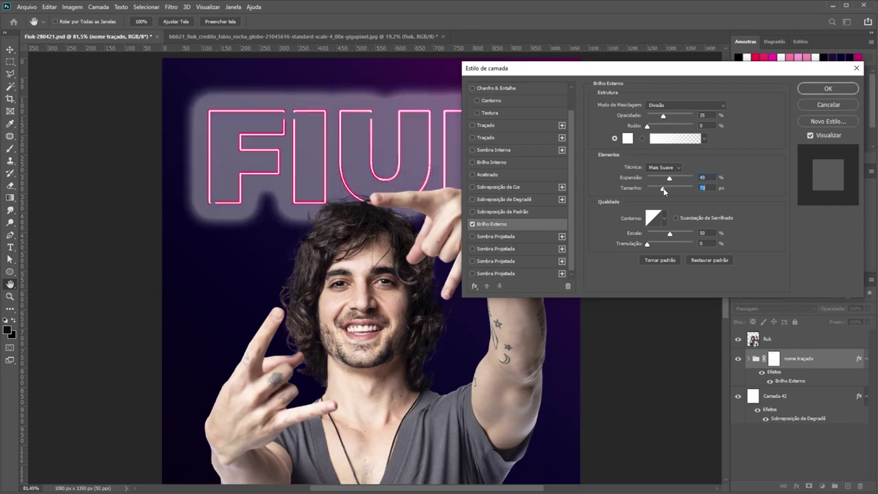
{"action": "left_click_drag", "start_coordinate": [669, 180], "coordinate": [647, 178]}
{"action": "left_click", "coordinate": [686, 105]}
{"action": "left_click", "coordinate": [657, 219]}
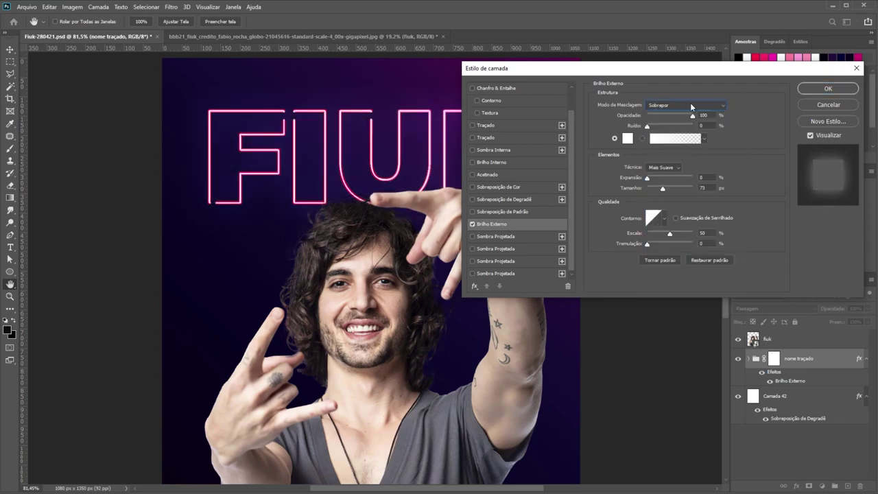
{"action": "left_click", "coordinate": [690, 103]}
{"action": "left_click", "coordinate": [661, 113]}
Step: Make the glow pink ff009c, about 13 px in size, at roughly 67% opacity
{"action": "left_click", "coordinate": [627, 138]}
{"action": "type", "text": "ff009c"}
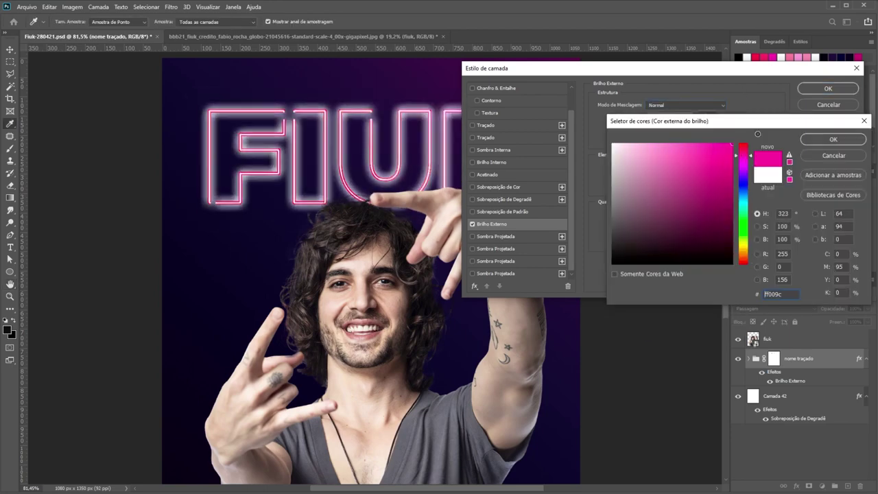
{"action": "left_click", "coordinate": [811, 138]}
{"action": "left_click_drag", "start_coordinate": [660, 188], "coordinate": [654, 191]}
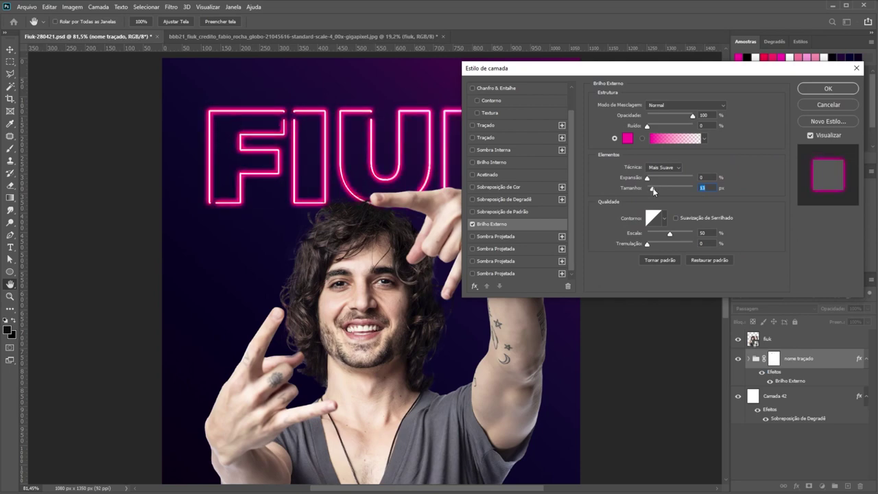
{"action": "left_click_drag", "start_coordinate": [692, 115], "coordinate": [673, 117]}
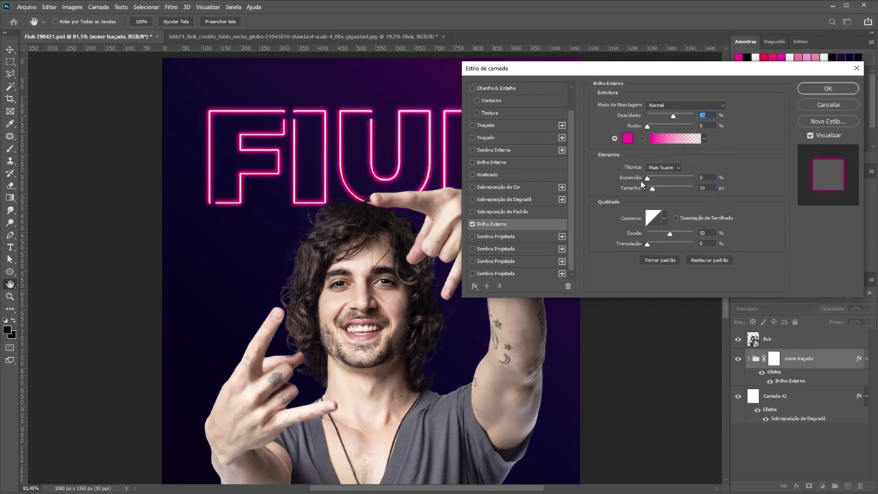
{"action": "left_click_drag", "start_coordinate": [652, 188], "coordinate": [653, 191]}
Step: Add a fully opaque black Drop Shadow at 90° close to the letters, and apply the styles
{"action": "left_click", "coordinate": [473, 237]}
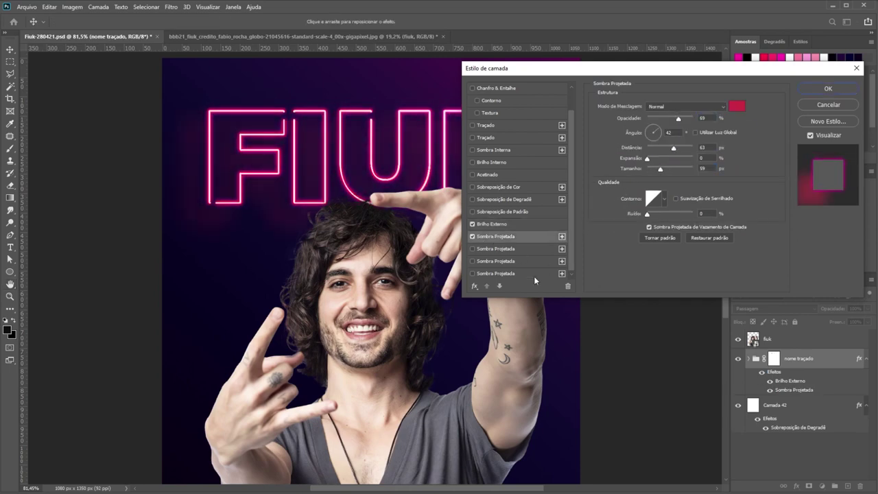
{"action": "left_click", "coordinate": [737, 106]}
{"action": "left_click", "coordinate": [613, 263]}
{"action": "left_click", "coordinate": [817, 149]}
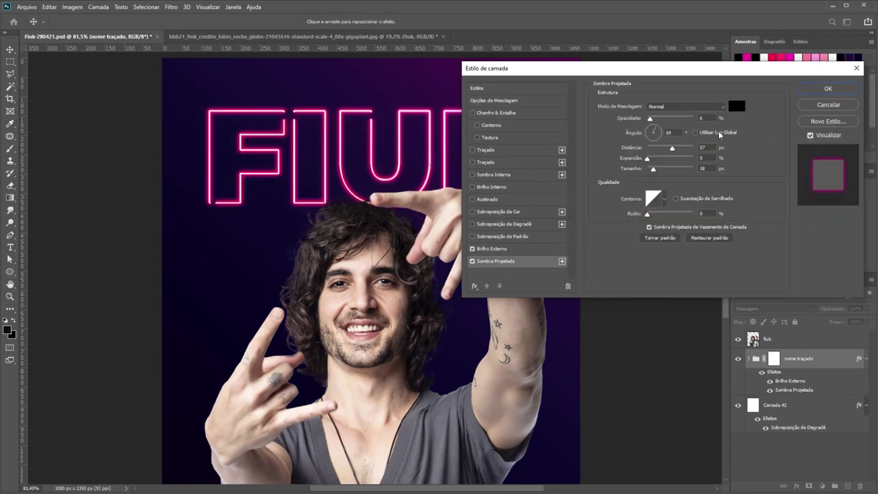
{"action": "mouse_move", "coordinate": [672, 148]}
{"action": "left_mouse_down"}
{"action": "mouse_move", "coordinate": [653, 148]}
{"action": "mouse_move", "coordinate": [647, 168]}
{"action": "left_mouse_up"}
{"action": "mouse_move", "coordinate": [654, 132]}
{"action": "left_mouse_down"}
{"action": "mouse_move", "coordinate": [654, 124]}
{"action": "mouse_move", "coordinate": [663, 149]}
{"action": "left_mouse_up"}
{"action": "left_click_drag", "start_coordinate": [650, 118], "coordinate": [692, 118]}
{"action": "mouse_move", "coordinate": [662, 148]}
{"action": "left_mouse_down"}
{"action": "mouse_move", "coordinate": [652, 172]}
{"action": "mouse_move", "coordinate": [671, 120]}
{"action": "left_mouse_up"}
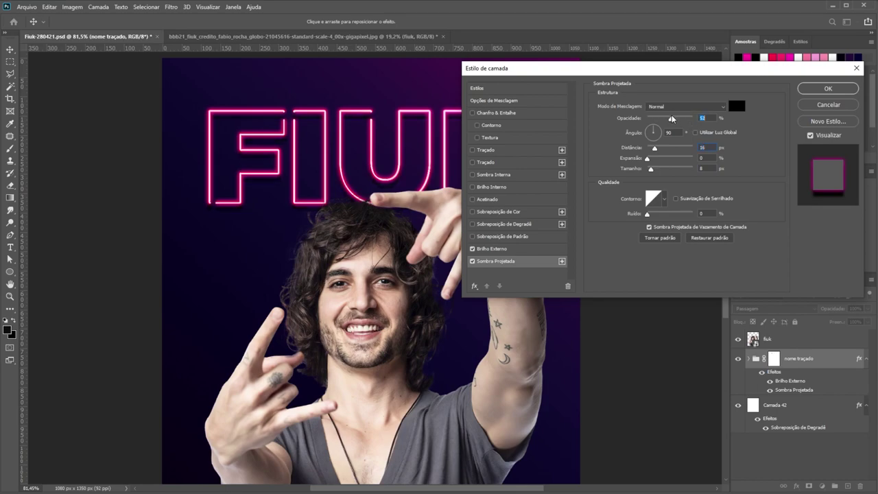
{"action": "left_click", "coordinate": [829, 89]}
Step: Delete the stray empty layer and fit the whole poster back in view
{"action": "scroll", "coordinate": [371, 274], "scroll_direction": "up", "scroll_amount": 2}
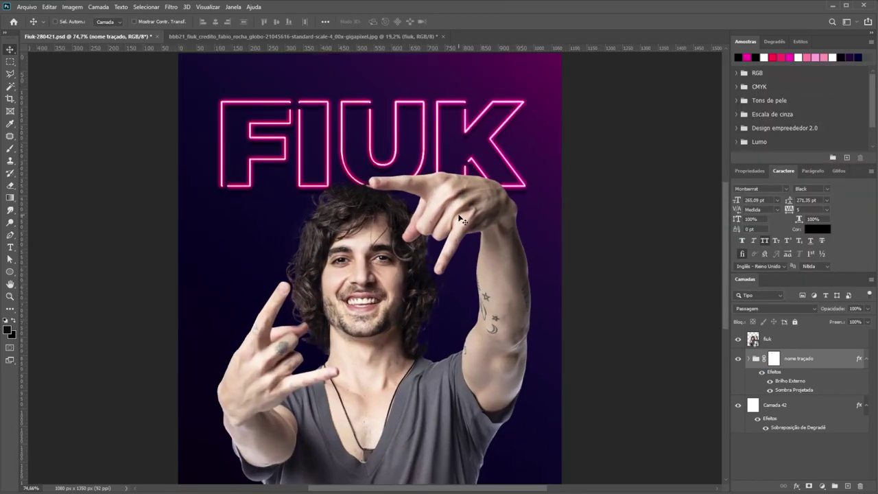
{"action": "key", "text": "ctrl+shift+alt+n"}
{"action": "scroll", "coordinate": [285, 168], "scroll_direction": "up", "scroll_amount": 3}
{"action": "scroll", "coordinate": [286, 168], "scroll_direction": "up", "scroll_amount": 5}
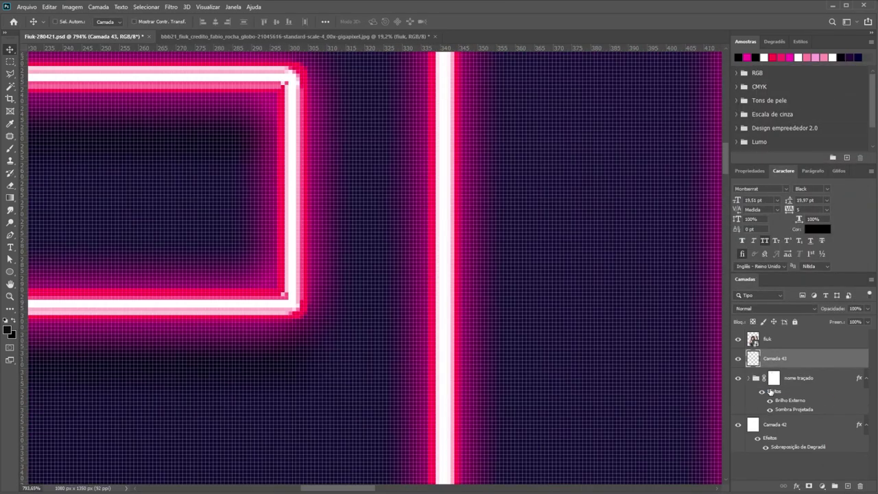
{"action": "key", "text": "ctrl+0"}
{"action": "key", "text": "Delete"}
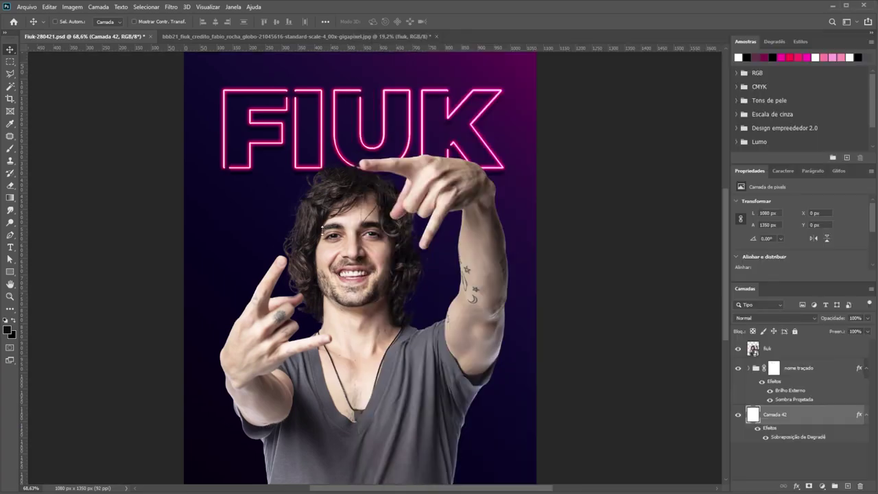
Step: Place and scale old-brick-wall-background, then duplicate it downward to cover the whole canvas
{"action": "left_click_drag", "start_coordinate": [323, 230], "coordinate": [598, 158]}
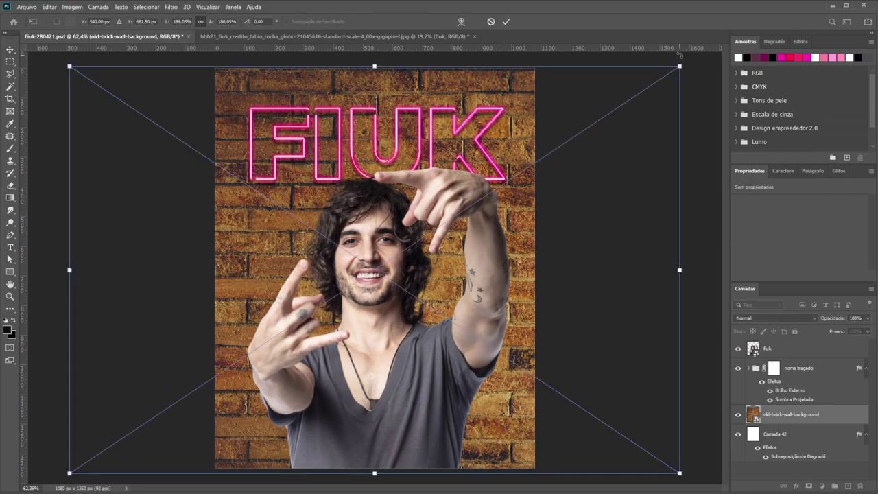
{"action": "left_click_drag", "start_coordinate": [676, 68], "coordinate": [599, 119]}
{"action": "left_click_drag", "start_coordinate": [552, 206], "coordinate": [553, 171]}
{"action": "key", "text": "Return"}
{"action": "key", "text": "ctrl+j"}
{"action": "left_click_drag", "start_coordinate": [521, 73], "coordinate": [522, 341]}
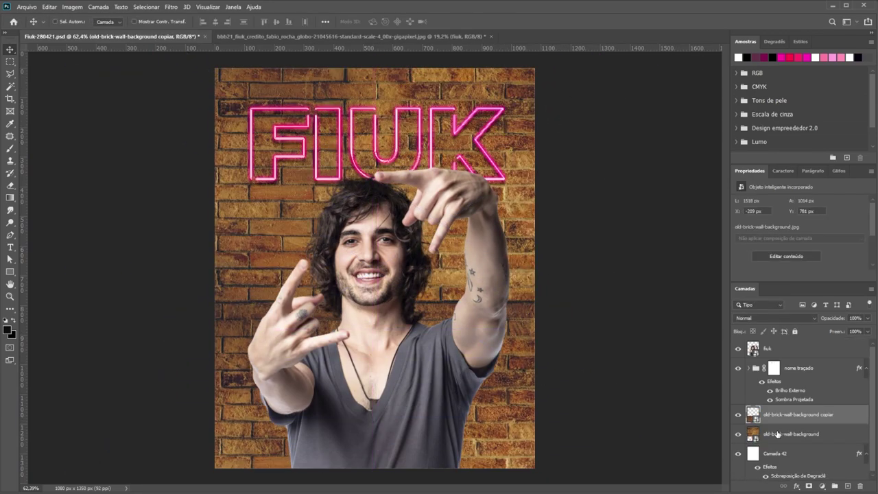
{"action": "left_click", "coordinate": [777, 434], "text": "shift"}
Step: Add a Gradient Map over the bricks with a dark end, magenta middle and purple end
{"action": "left_click", "coordinate": [820, 485]}
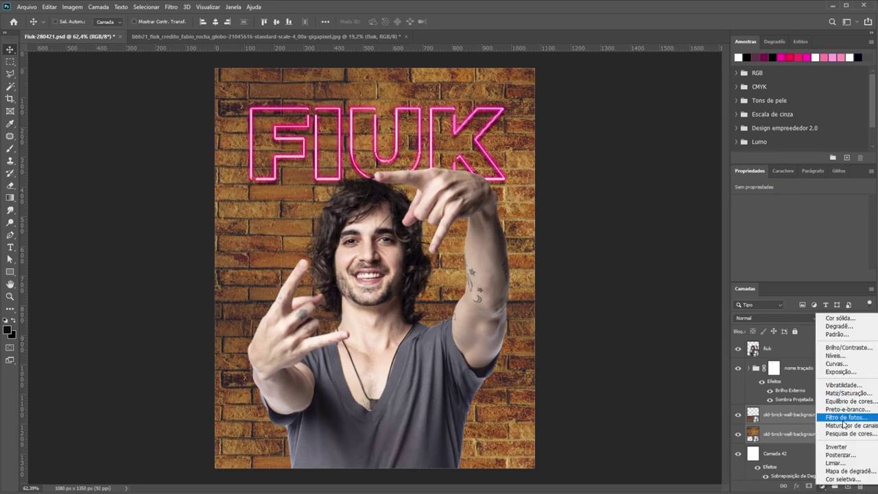
{"action": "left_click", "coordinate": [799, 416]}
{"action": "left_click", "coordinate": [772, 201]}
{"action": "double_click", "coordinate": [610, 306]}
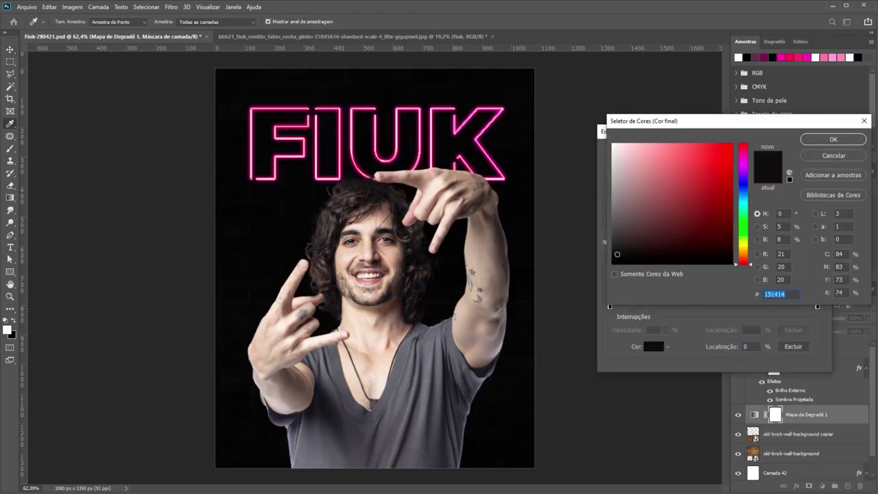
{"action": "left_click", "coordinate": [743, 186]}
{"action": "left_click", "coordinate": [833, 139]}
{"action": "double_click", "coordinate": [721, 306]}
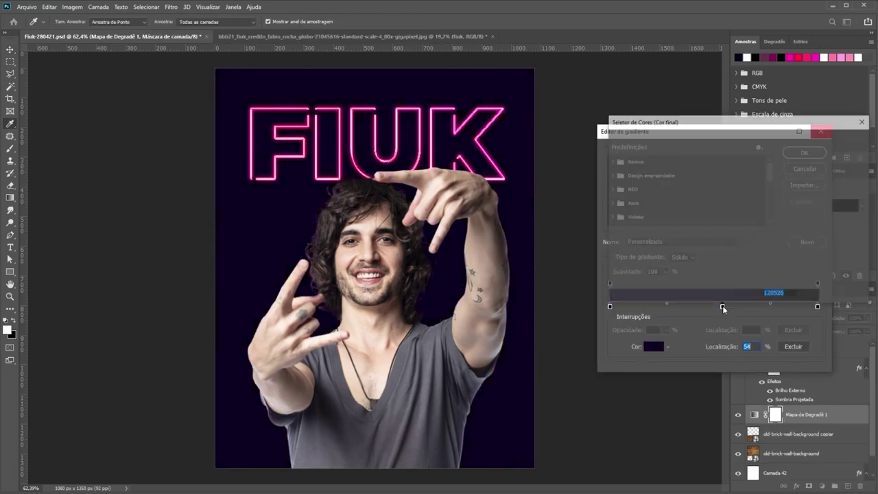
{"action": "left_click", "coordinate": [700, 158]}
{"action": "left_click", "coordinate": [711, 198]}
{"action": "left_click", "coordinate": [833, 139]}
{"action": "double_click", "coordinate": [818, 306]}
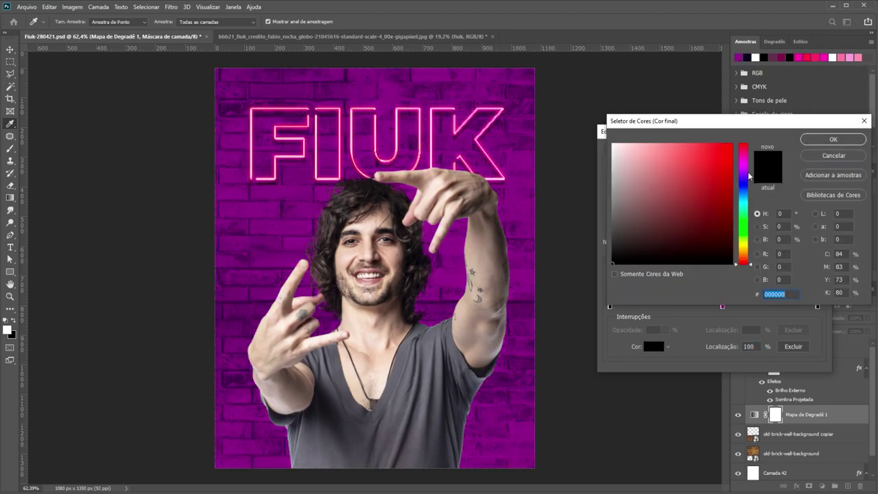
{"action": "left_click", "coordinate": [725, 158]}
{"action": "left_click", "coordinate": [833, 139]}
Step: Rework the gradient stops: darker purple middle, darker magenta right end, near-black left end
{"action": "double_click", "coordinate": [722, 306]}
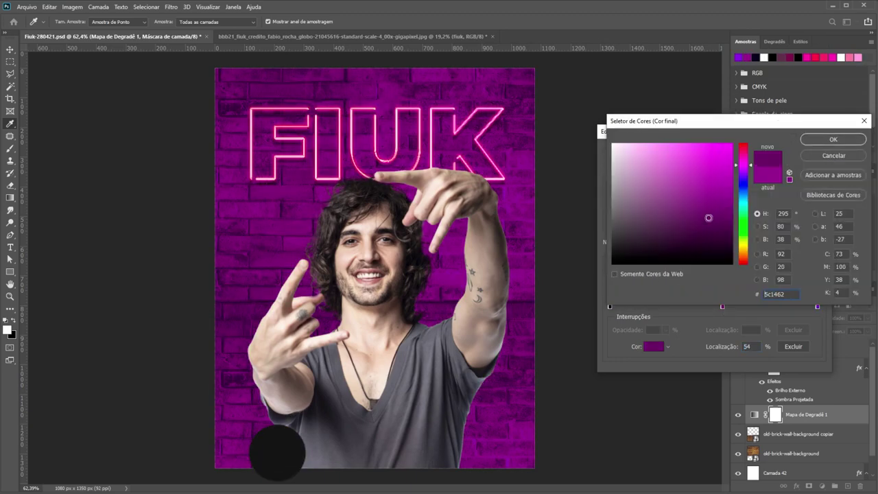
{"action": "left_click", "coordinate": [707, 237]}
{"action": "left_click", "coordinate": [743, 175]}
{"action": "left_click_drag", "start_coordinate": [667, 232], "coordinate": [686, 233]}
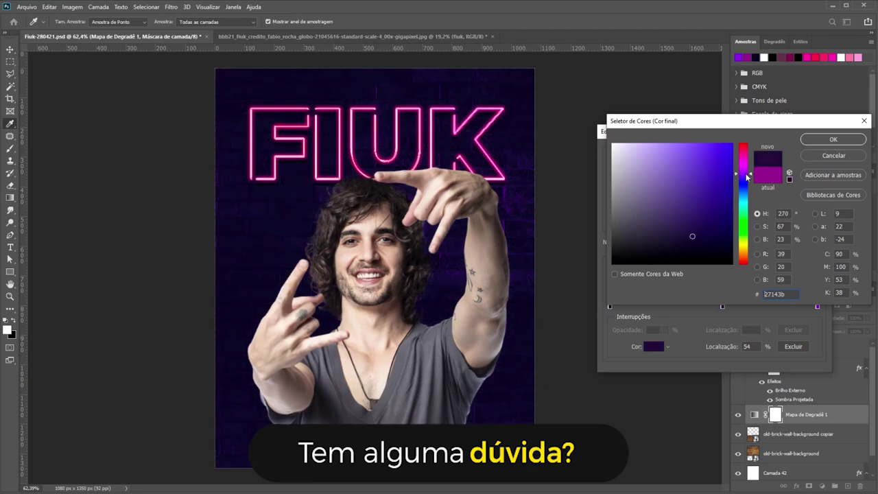
{"action": "left_click", "coordinate": [834, 139]}
{"action": "left_click", "coordinate": [817, 306]}
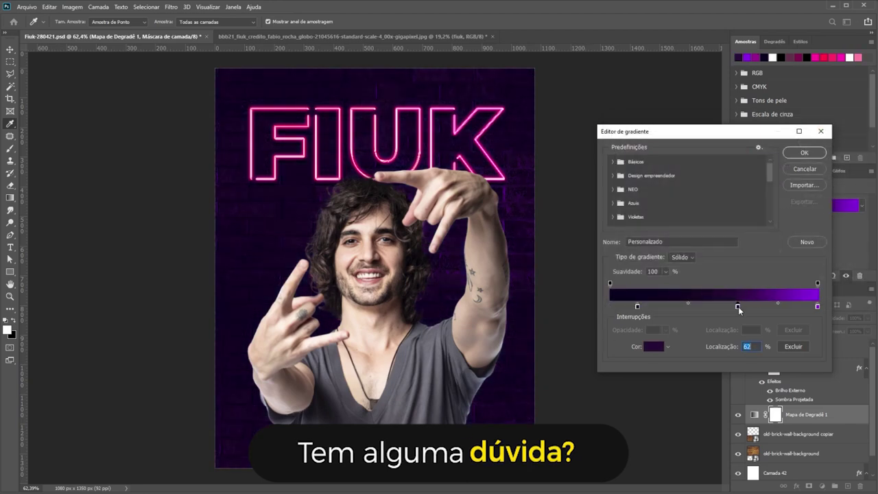
{"action": "left_click", "coordinate": [654, 347]}
{"action": "left_click", "coordinate": [743, 163]}
{"action": "mouse_move", "coordinate": [715, 227]}
{"action": "left_mouse_down"}
{"action": "mouse_move", "coordinate": [723, 217]}
{"action": "mouse_move", "coordinate": [711, 231]}
{"action": "left_mouse_up"}
{"action": "left_click", "coordinate": [834, 139]}
{"action": "left_click", "coordinate": [729, 306]}
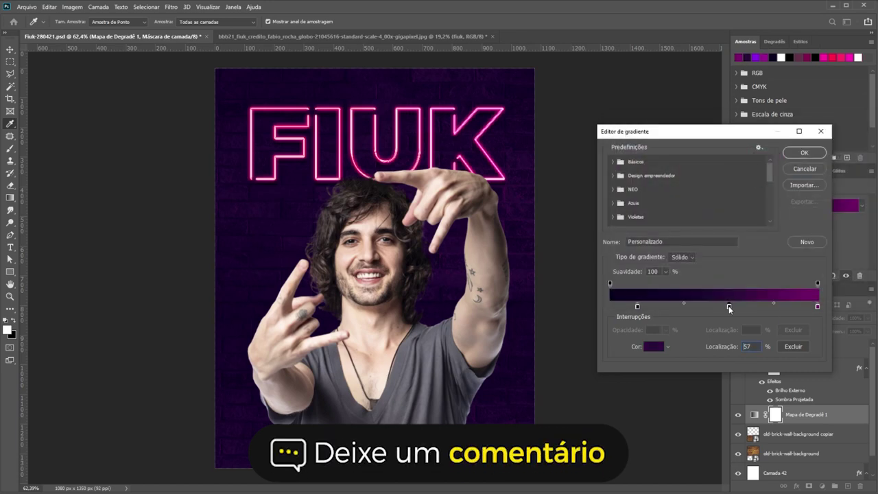
{"action": "double_click", "coordinate": [638, 306]}
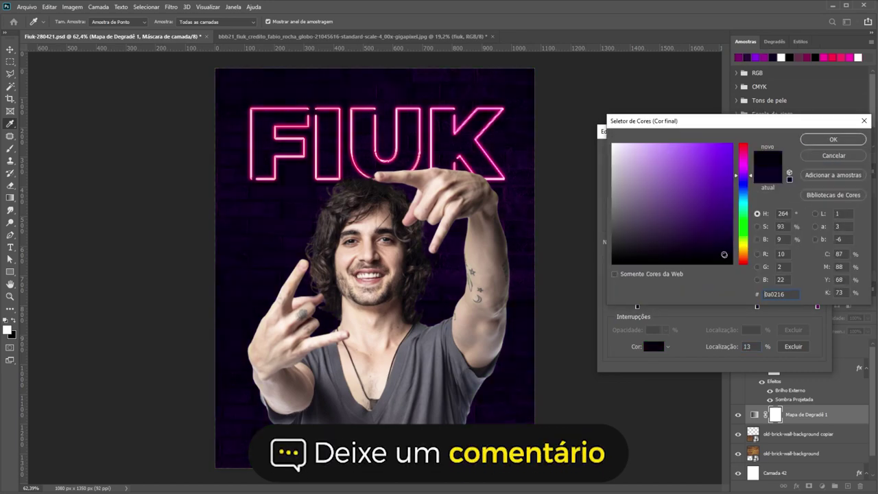
{"action": "left_click", "coordinate": [834, 140]}
Step: Brighten the purple stop and move it to 62%, make the right end pink, and apply
{"action": "double_click", "coordinate": [758, 306]}
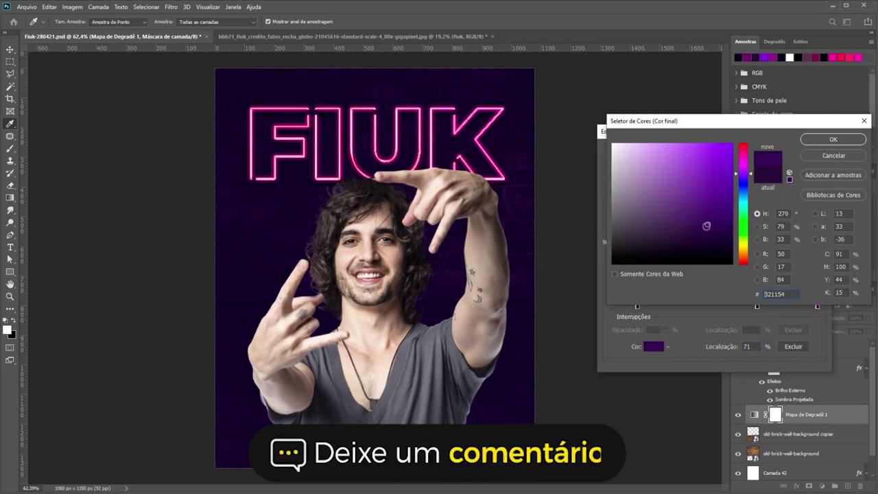
{"action": "left_click", "coordinate": [746, 174]}
{"action": "left_click", "coordinate": [833, 139]}
{"action": "double_click", "coordinate": [817, 306]}
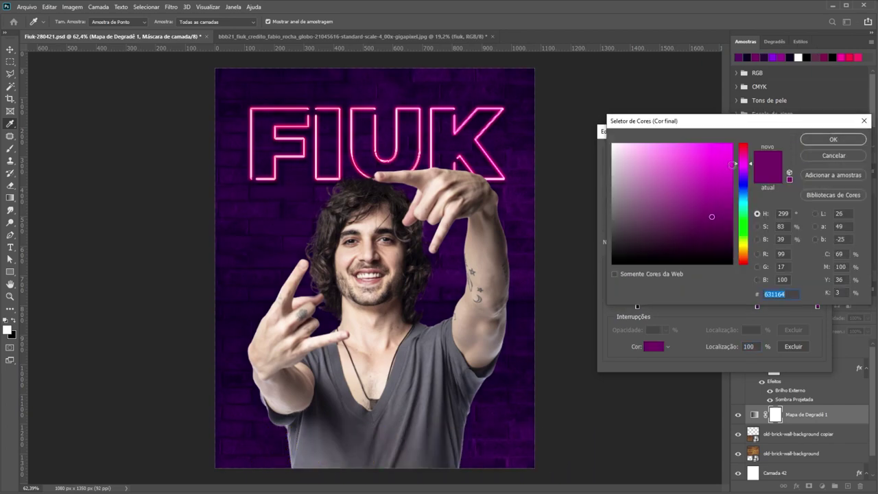
{"action": "left_click", "coordinate": [746, 154]}
{"action": "left_click", "coordinate": [715, 165]}
{"action": "left_click", "coordinate": [817, 141]}
{"action": "left_click_drag", "start_coordinate": [757, 306], "coordinate": [739, 306]}
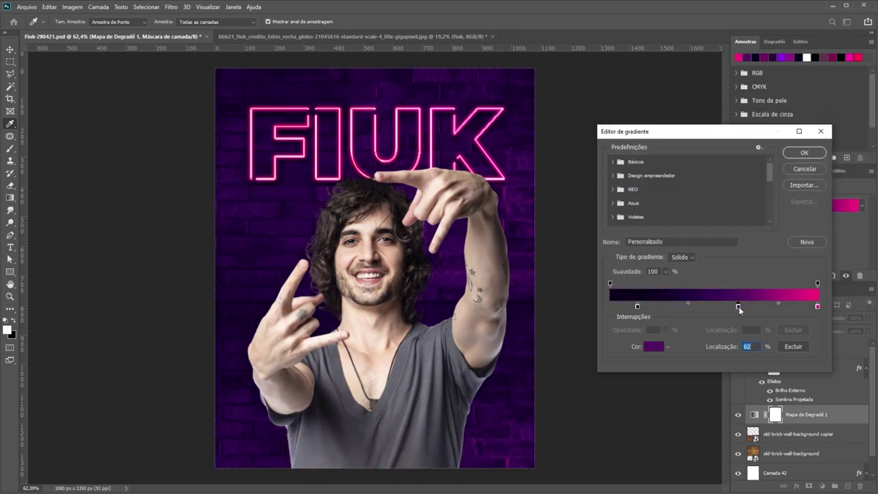
{"action": "left_click", "coordinate": [805, 153]}
{"action": "scroll", "coordinate": [374, 332], "scroll_direction": "up", "scroll_amount": 1}
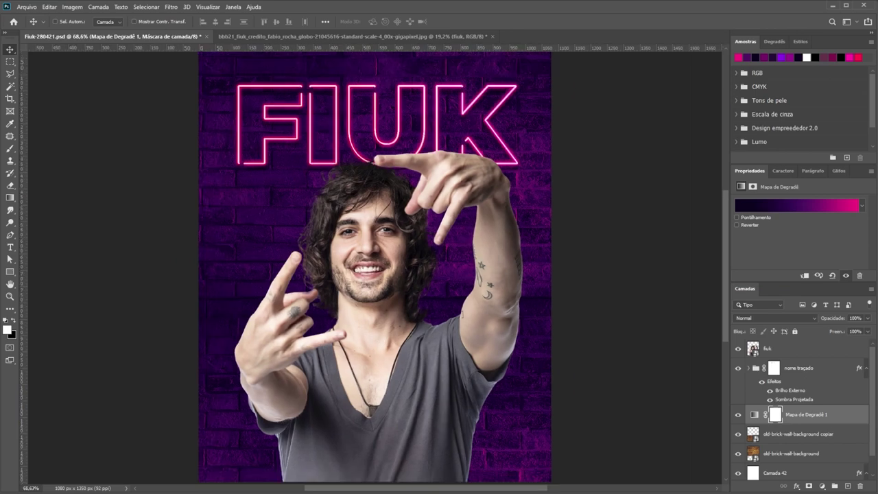
Step: Add black-filled layer Camada 43 with a mask, brushing it away to reveal bricks behind the man
{"action": "left_click", "coordinate": [847, 486]}
{"action": "key", "text": "ctrl+BackSpace"}
{"action": "left_click", "coordinate": [809, 486]}
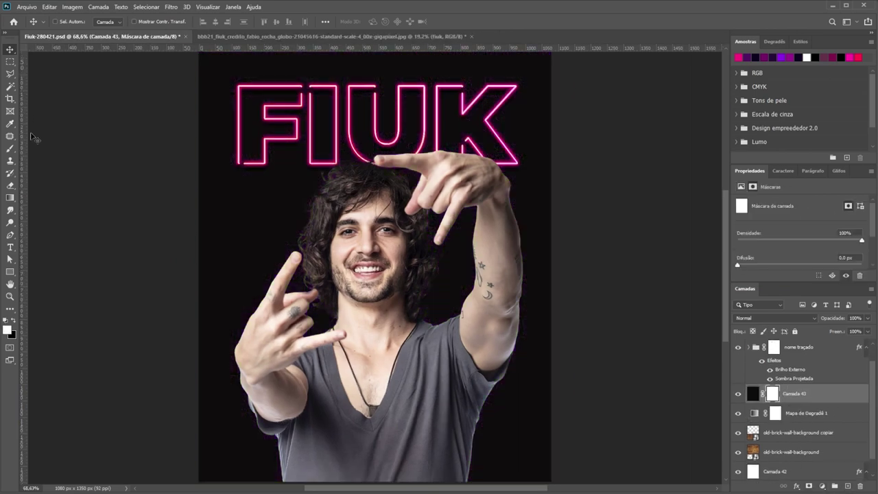
{"action": "key", "text": "b"}
{"action": "key", "text": "x"}
{"action": "left_click_drag", "start_coordinate": [317, 225], "coordinate": [373, 196]}
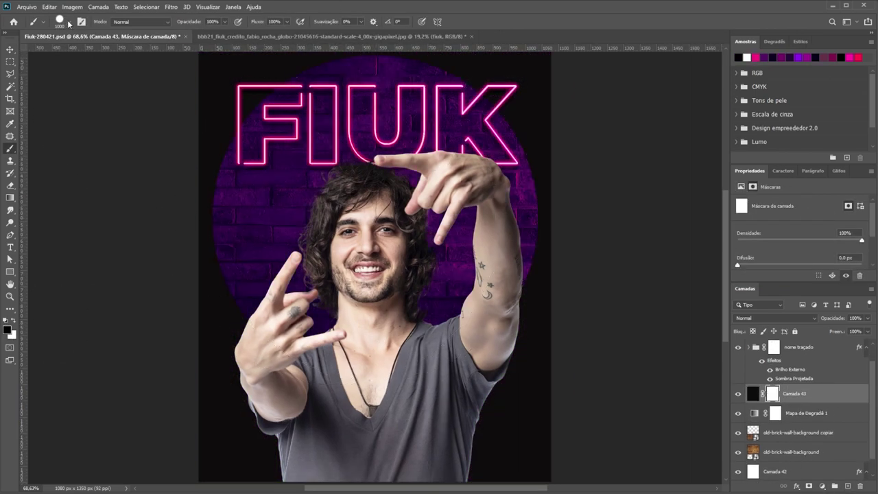
{"action": "left_click_drag", "start_coordinate": [382, 117], "coordinate": [390, 274]}
Step: Switch the brush to white at 35% opacity and size 500, then add empty layer Camada 44
{"action": "key", "text": "3"}
{"action": "key", "text": "5"}
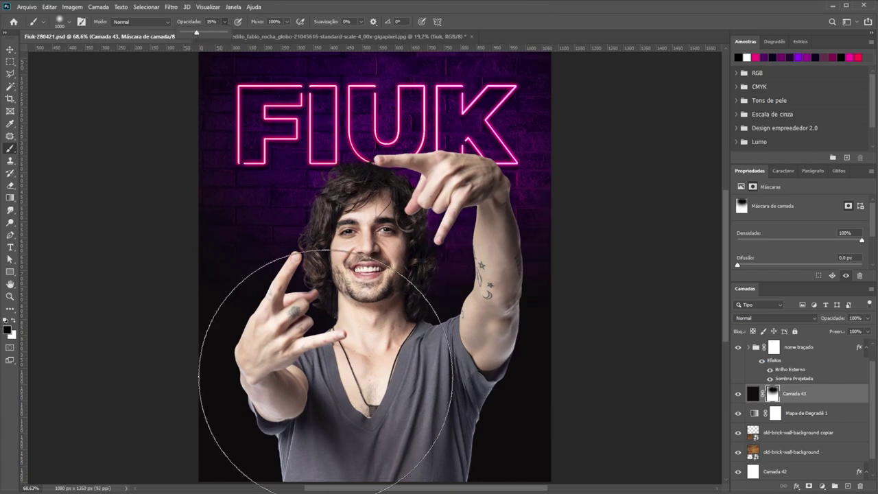
{"action": "key", "text": "x"}
{"action": "key", "text": "bracketleft"}
{"action": "key", "text": "bracketleft"}
{"action": "key", "text": "bracketleft"}
{"action": "key", "text": "bracketleft"}
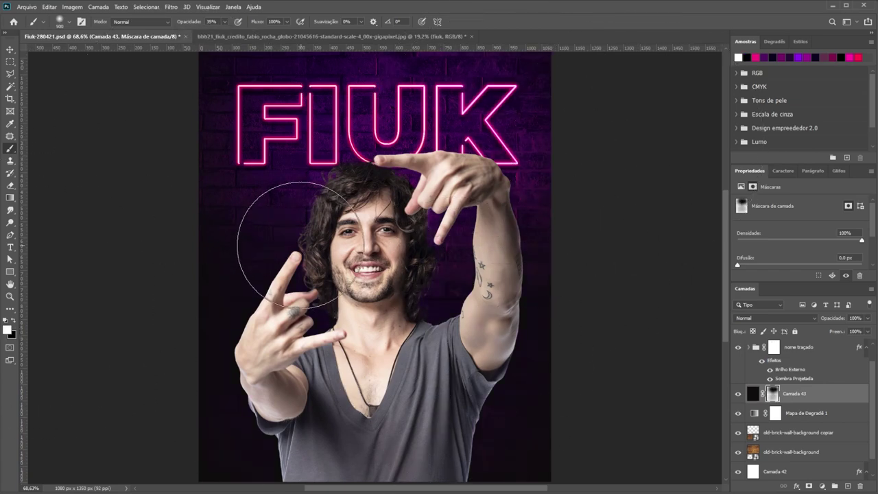
{"action": "scroll", "coordinate": [381, 212], "scroll_direction": "down", "scroll_amount": 1}
{"action": "scroll", "coordinate": [384, 64], "scroll_direction": "down", "scroll_amount": 1}
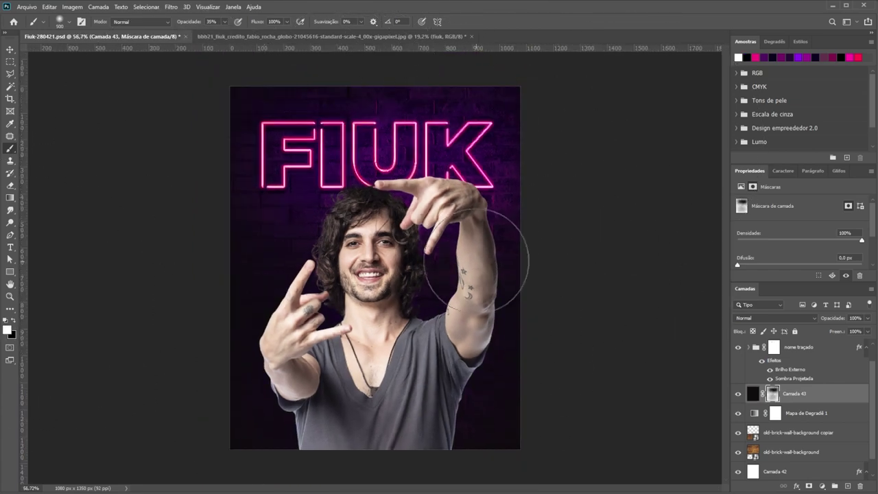
{"action": "scroll", "coordinate": [476, 259], "scroll_direction": "up", "scroll_amount": 2}
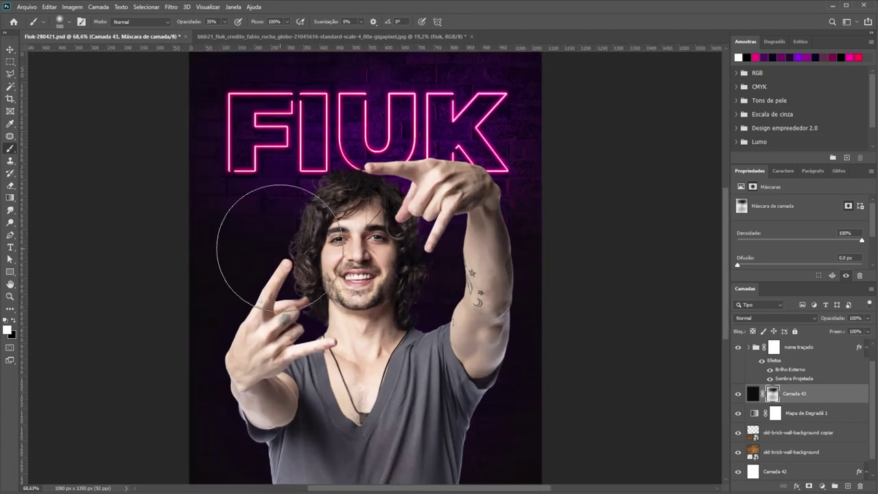
{"action": "scroll", "coordinate": [357, 96], "scroll_direction": "up", "scroll_amount": 1}
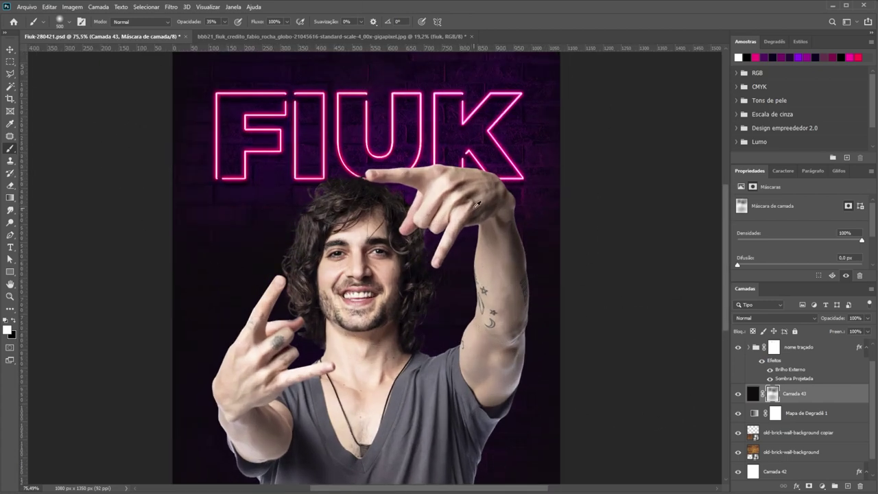
{"action": "scroll", "coordinate": [477, 204], "scroll_direction": "down", "scroll_amount": 1}
{"action": "left_click", "coordinate": [849, 486]}
{"action": "left_click", "coordinate": [7, 331]}
Step: Set the foreground to #ffffff, make Camada 44 Sobrepor, and paint a soft glow under the U
{"action": "type", "text": "ffffff"}
{"action": "key", "text": "Return"}
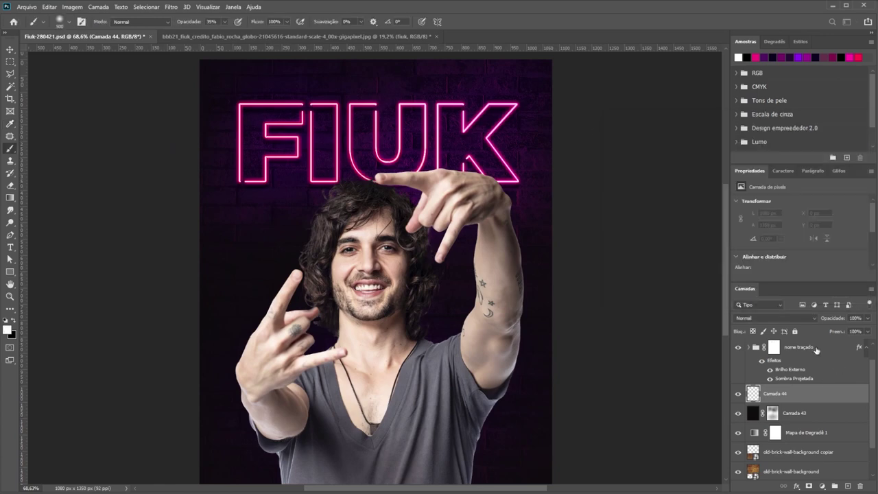
{"action": "left_click", "coordinate": [775, 317]}
{"action": "left_click", "coordinate": [755, 374]}
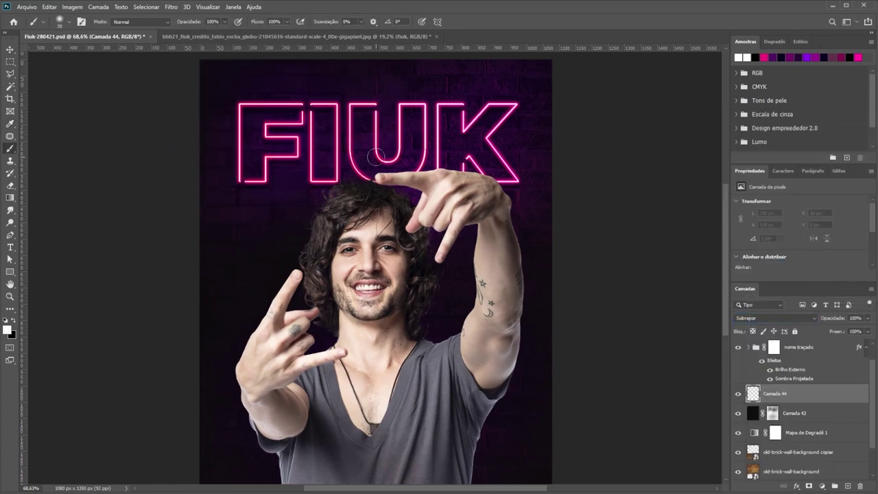
{"action": "left_click_drag", "start_coordinate": [376, 157], "coordinate": [375, 158]}
Step: Brush glow above and along the U's stems, undoing a stroke painted inside the U
{"action": "scroll", "coordinate": [376, 157], "scroll_direction": "up", "scroll_amount": 2}
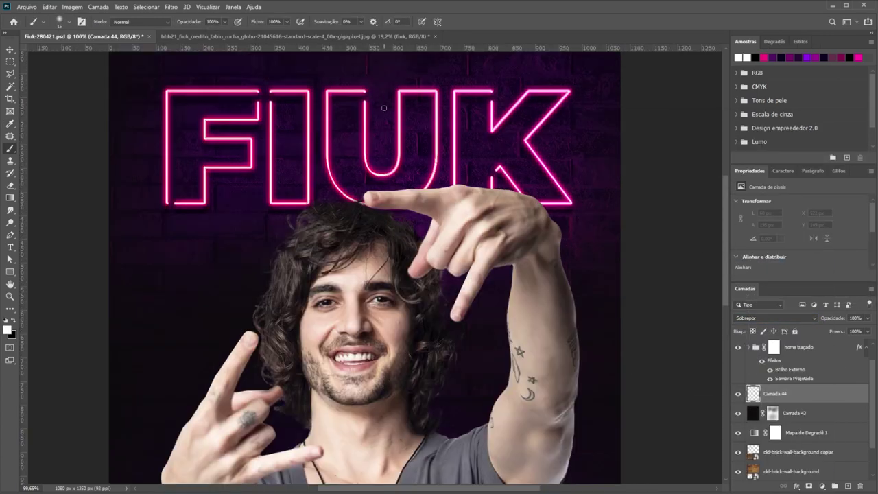
{"action": "scroll", "coordinate": [363, 164], "scroll_direction": "up", "scroll_amount": 1}
{"action": "key", "text": "bracketright"}
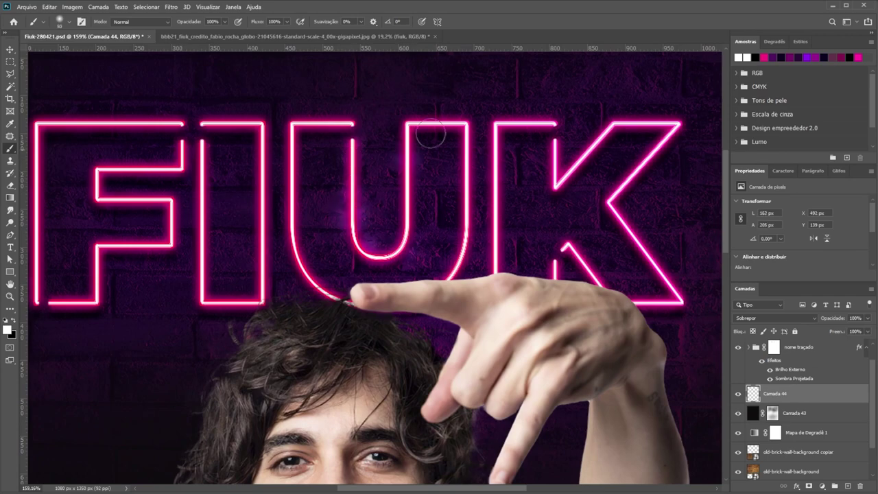
{"action": "left_click", "coordinate": [437, 112]}
{"action": "key", "text": "bracketright"}
{"action": "key", "text": "bracketright"}
{"action": "left_click_drag", "start_coordinate": [305, 258], "coordinate": [297, 209]}
{"action": "key", "text": "bracketleft"}
{"action": "key", "text": "bracketleft"}
{"action": "key", "text": "bracketleft"}
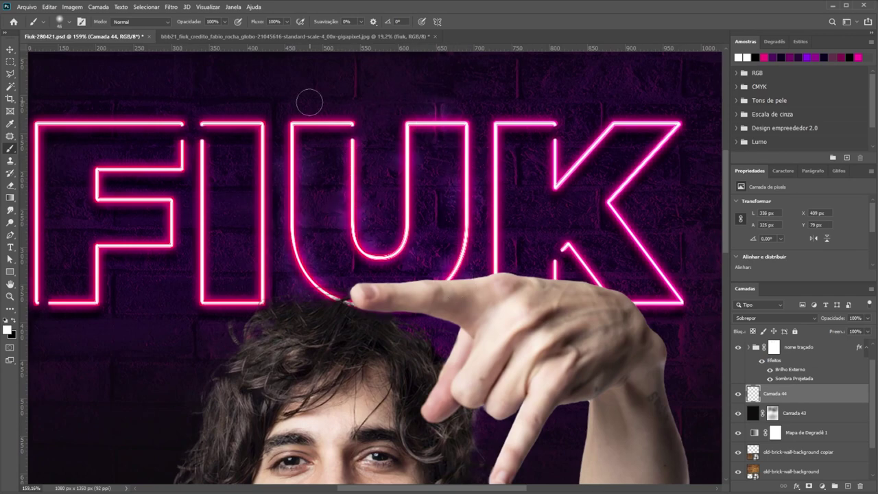
{"action": "scroll", "coordinate": [323, 129], "scroll_direction": "down", "scroll_amount": 3}
{"action": "scroll", "coordinate": [376, 137], "scroll_direction": "up", "scroll_amount": 1}
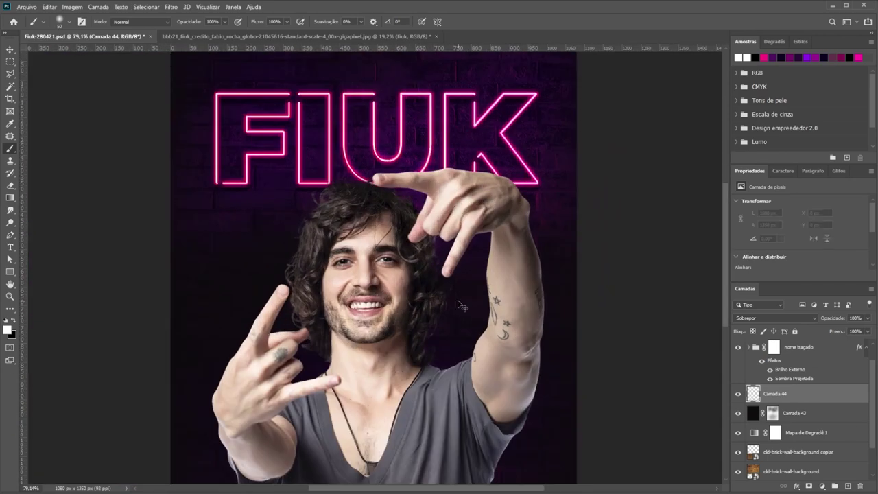
{"action": "left_click_drag", "start_coordinate": [373, 107], "coordinate": [390, 159]}
{"action": "key", "text": "ctrl+z"}
Step: Shrink the brush to about 20, paint glow between the U and K, and save the poster
{"action": "key", "text": "bracketleft"}
{"action": "key", "text": "bracketleft"}
{"action": "left_click", "coordinate": [61, 25]}
{"action": "key", "text": "bracketleft"}
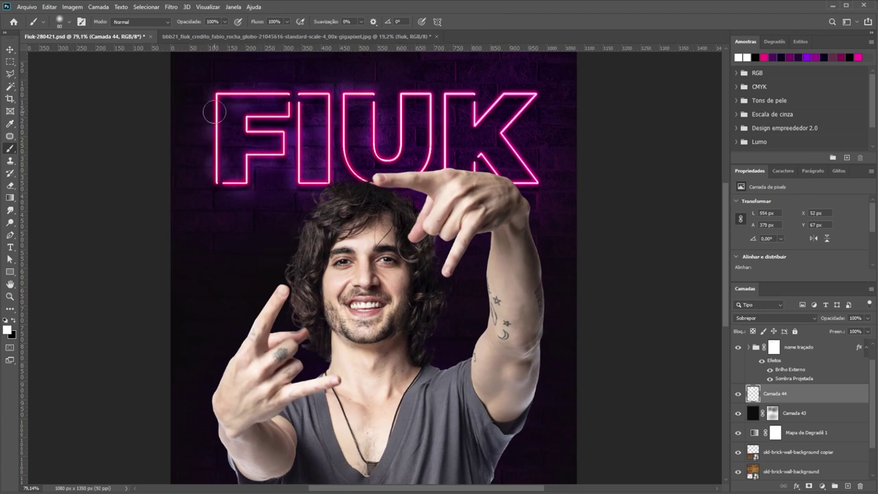
{"action": "left_click_drag", "start_coordinate": [418, 98], "coordinate": [445, 117]}
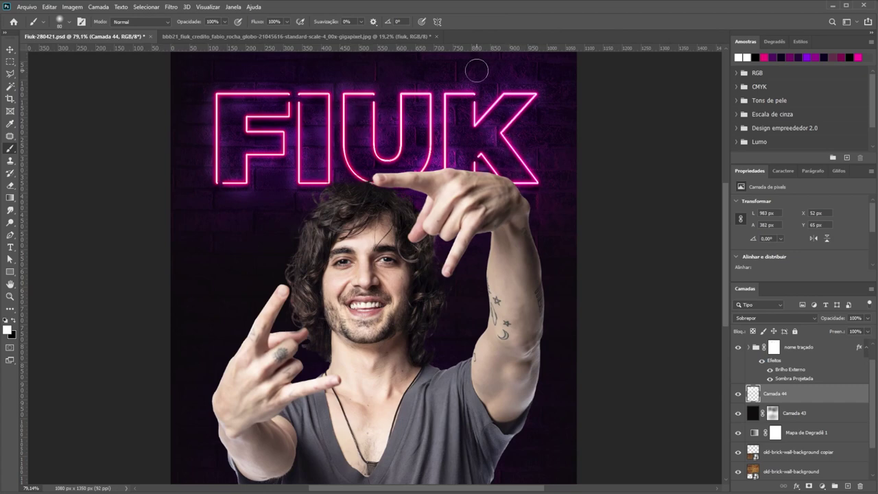
{"action": "key", "text": "ctrl+s"}
Step: Recolour a Mapa de Degradê 1 stop to #601835, then return to brushing the overlay mask
{"action": "left_click", "coordinate": [804, 437]}
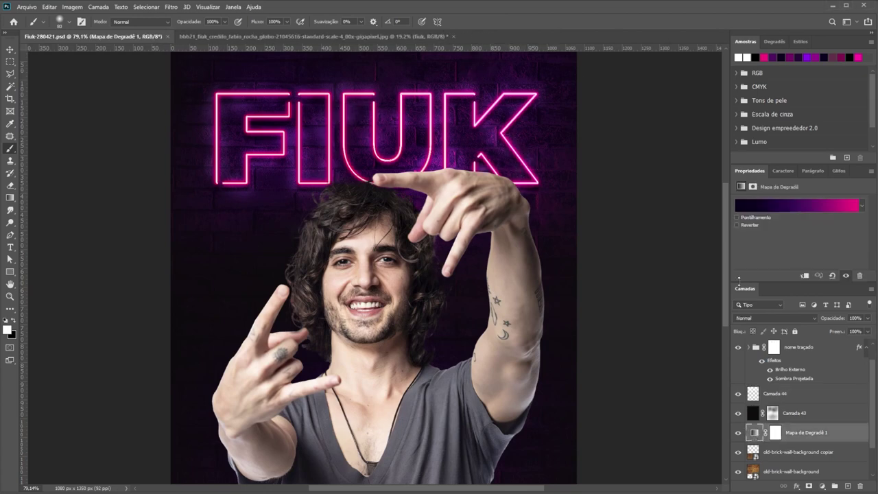
{"action": "left_click", "coordinate": [744, 206]}
{"action": "double_click", "coordinate": [726, 307]}
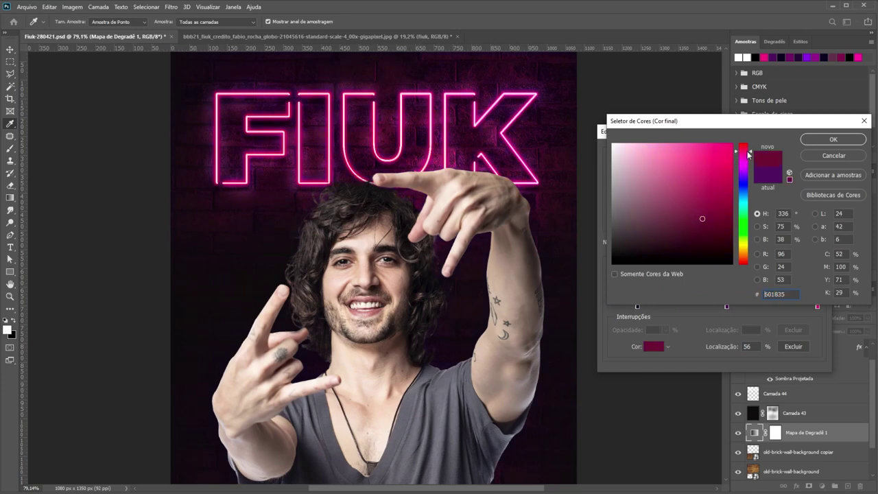
{"action": "left_click", "coordinate": [833, 139]}
{"action": "left_click", "coordinate": [803, 151]}
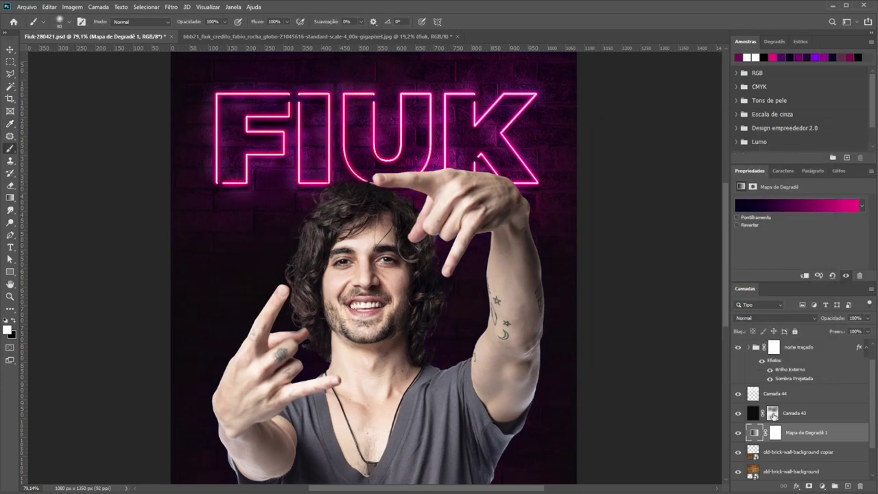
{"action": "left_click", "coordinate": [773, 413]}
{"action": "key", "text": "b"}
{"action": "key", "text": "bracketright"}
{"action": "key", "text": "bracketright"}
{"action": "key", "text": "bracketright"}
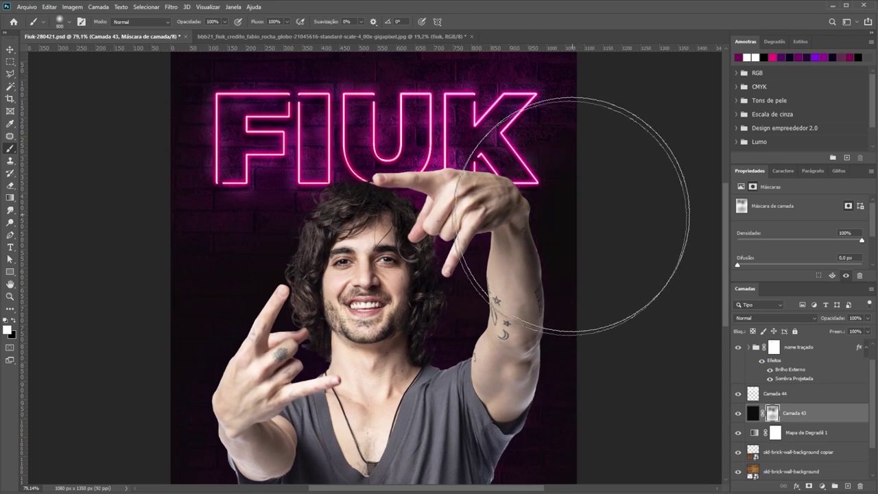
{"action": "key", "text": "5"}
{"action": "scroll", "coordinate": [561, 112], "scroll_direction": "down", "scroll_amount": 3}
{"action": "scroll", "coordinate": [309, 83], "scroll_direction": "down", "scroll_amount": 1}
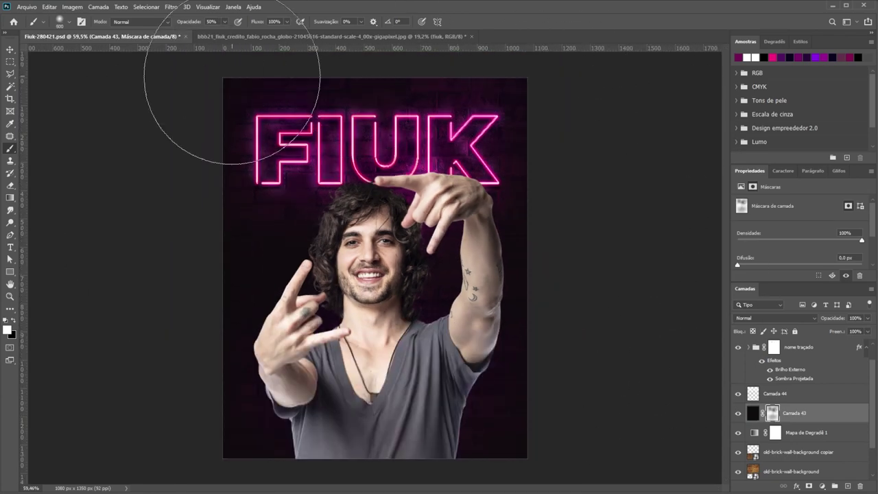
{"action": "scroll", "coordinate": [401, 98], "scroll_direction": "up", "scroll_amount": 1}
{"action": "scroll", "coordinate": [384, 103], "scroll_direction": "up", "scroll_amount": 1}
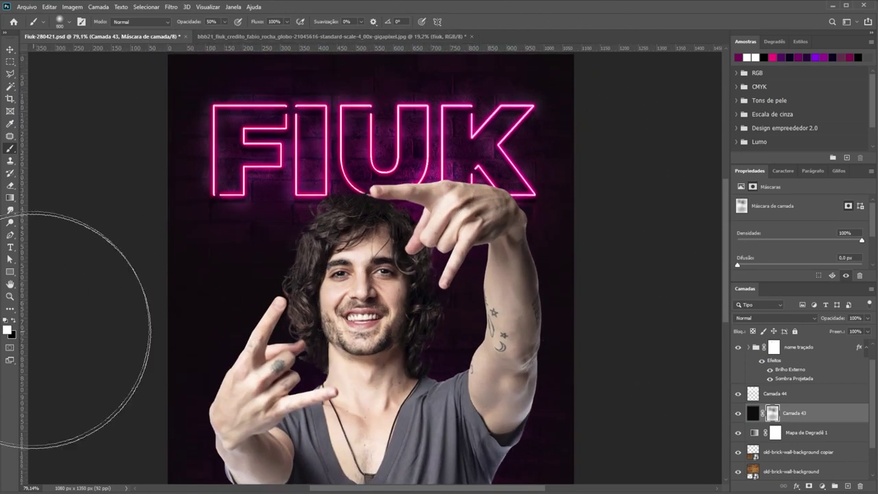
{"action": "key", "text": "2"}
{"action": "key", "text": "1"}
{"action": "key", "text": "bracketleft"}
{"action": "key", "text": "bracketleft"}
{"action": "key", "text": "bracketleft"}
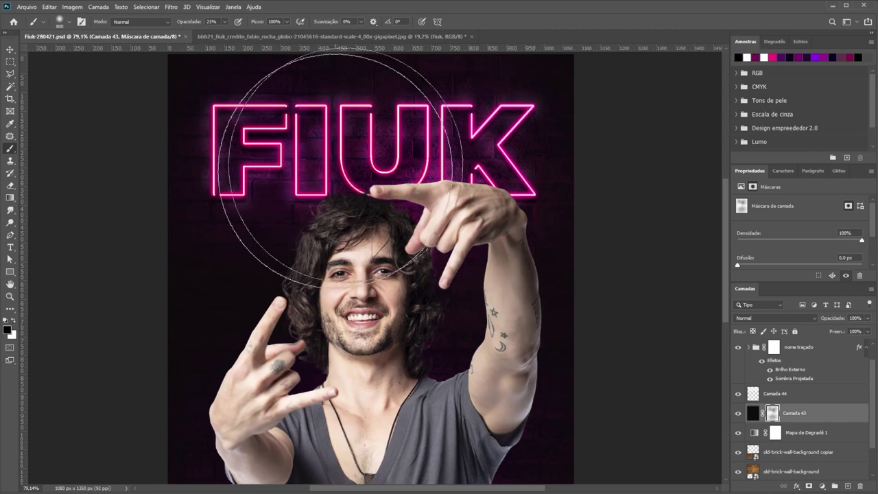
{"action": "key", "text": "bracketleft"}
{"action": "key", "text": "bracketleft"}
{"action": "key", "text": "bracketleft"}
{"action": "key", "text": "x"}
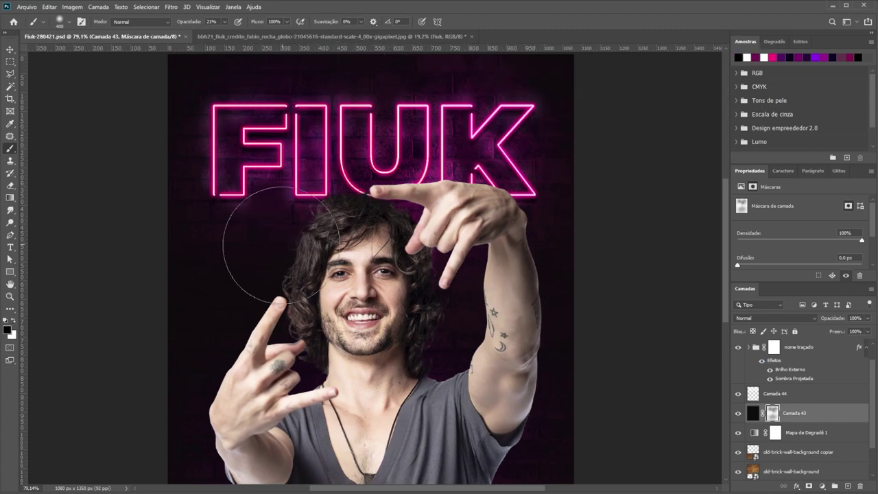
{"action": "key", "text": "v"}
{"action": "scroll", "coordinate": [521, 190], "scroll_direction": "left", "scroll_amount": 1}
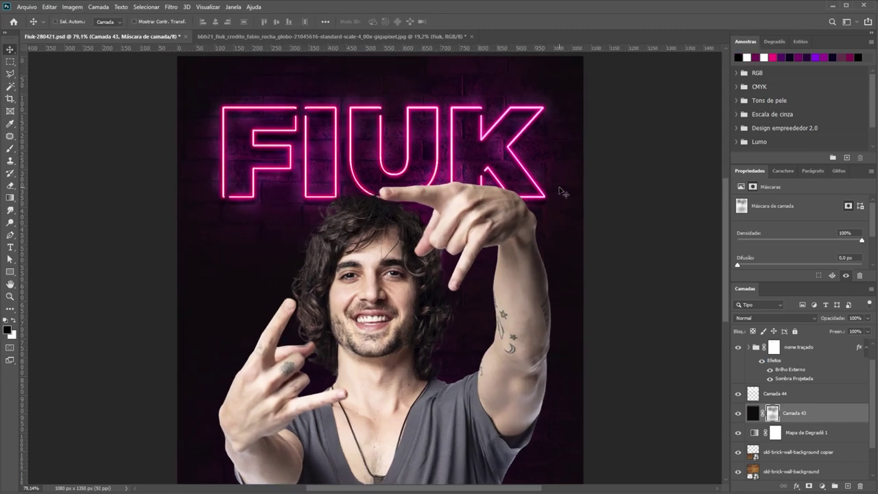
{"action": "scroll", "coordinate": [562, 192], "scroll_direction": "down", "scroll_amount": 2}
Step: Paste the cut-out man in as a new layer and nudge him lower on the poster
{"action": "left_click", "coordinate": [775, 393]}
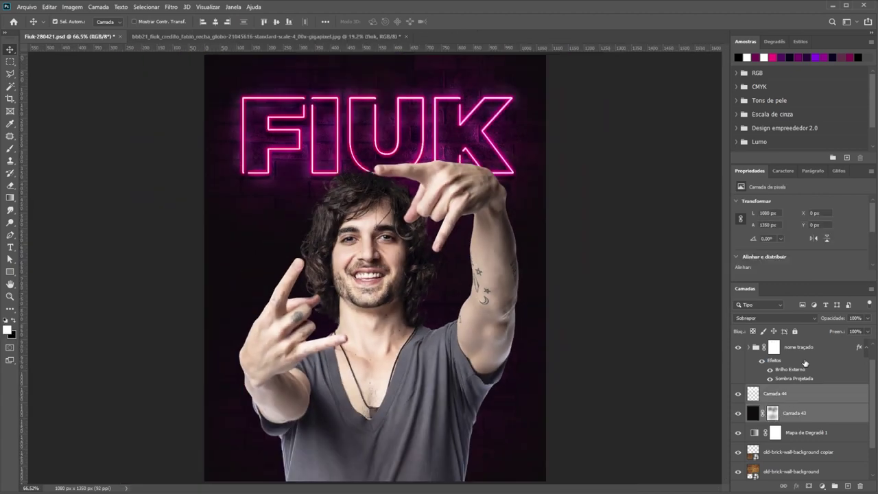
{"action": "left_click", "coordinate": [808, 351], "text": "shift"}
{"action": "key", "text": "ctrl+v"}
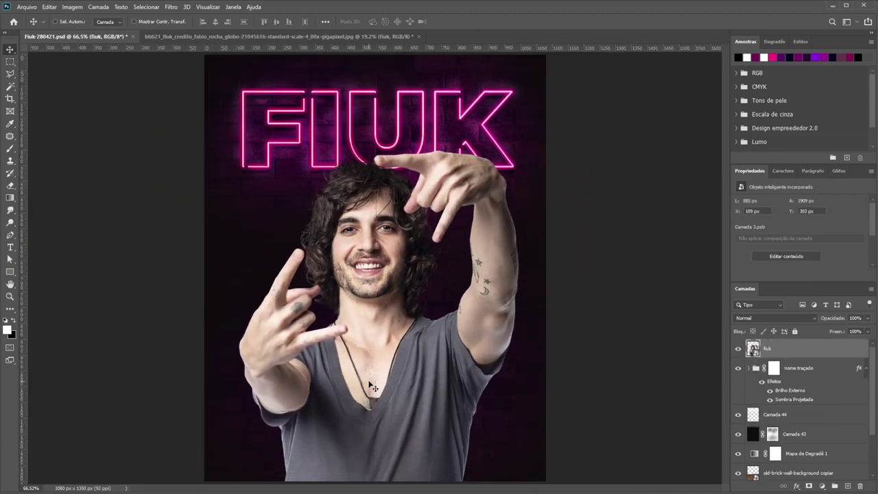
{"action": "left_click_drag", "start_coordinate": [371, 402], "coordinate": [370, 386]}
{"action": "key", "text": "shift+Down"}
{"action": "left_click_drag", "start_coordinate": [497, 194], "coordinate": [498, 202]}
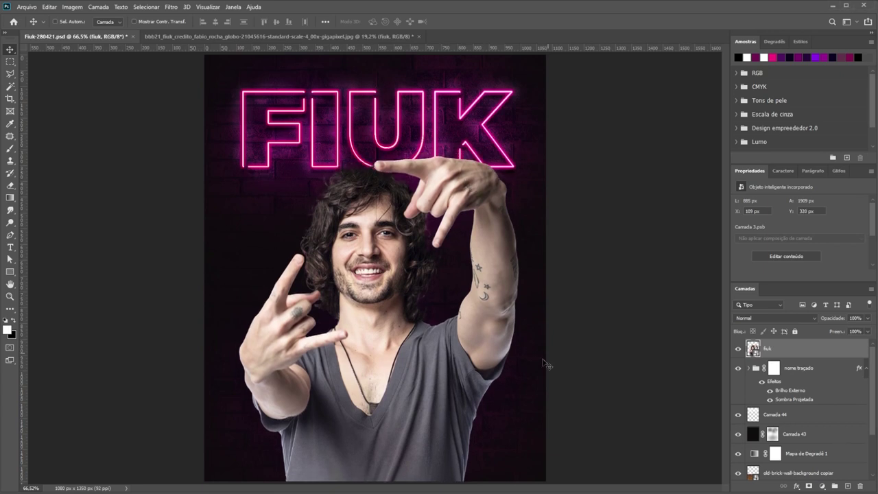
Step: Drop a photo above the gradient map, move it to the left side and resize it
{"action": "left_click", "coordinate": [807, 414]}
{"action": "left_click", "coordinate": [810, 454]}
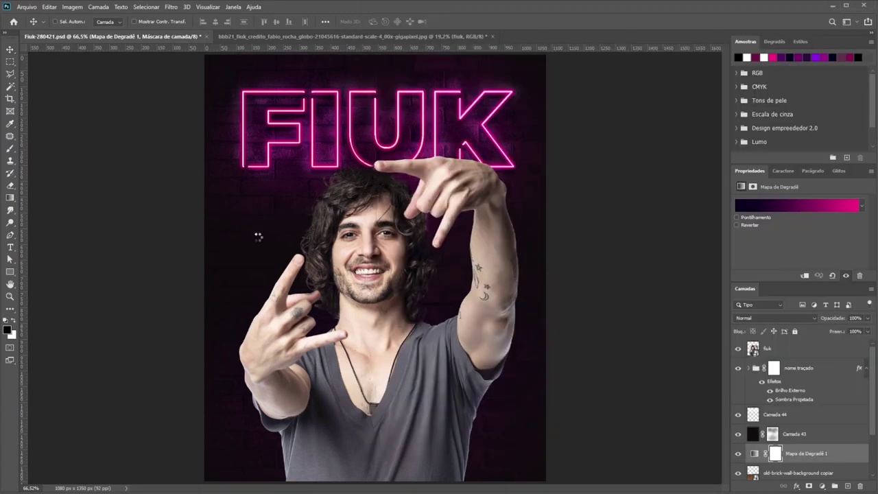
{"action": "left_click_drag", "start_coordinate": [258, 236], "coordinate": [151, 281]}
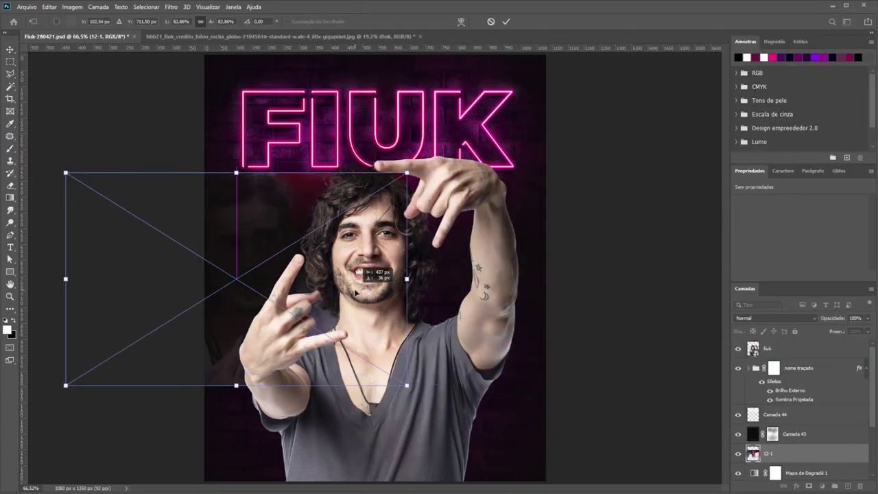
{"action": "key", "text": "Return"}
{"action": "left_click_drag", "start_coordinate": [524, 394], "coordinate": [547, 404]}
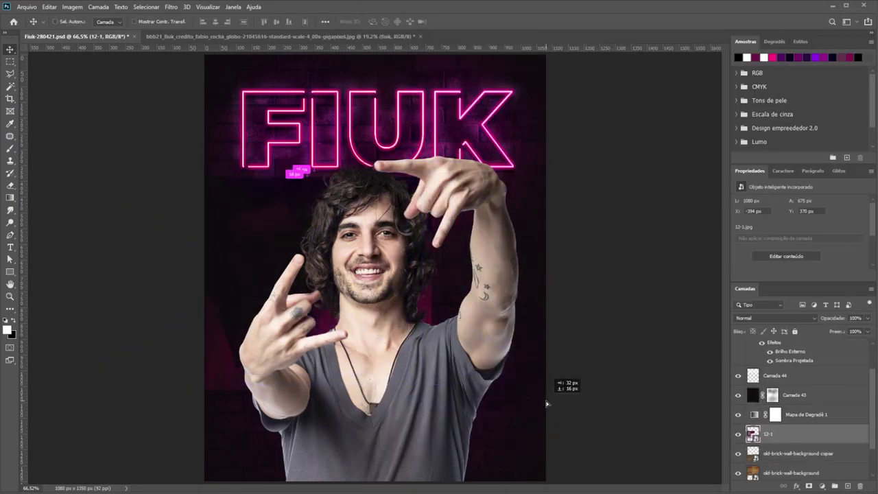
{"action": "left_click", "coordinate": [738, 395]}
{"action": "key", "text": "ctrl+t"}
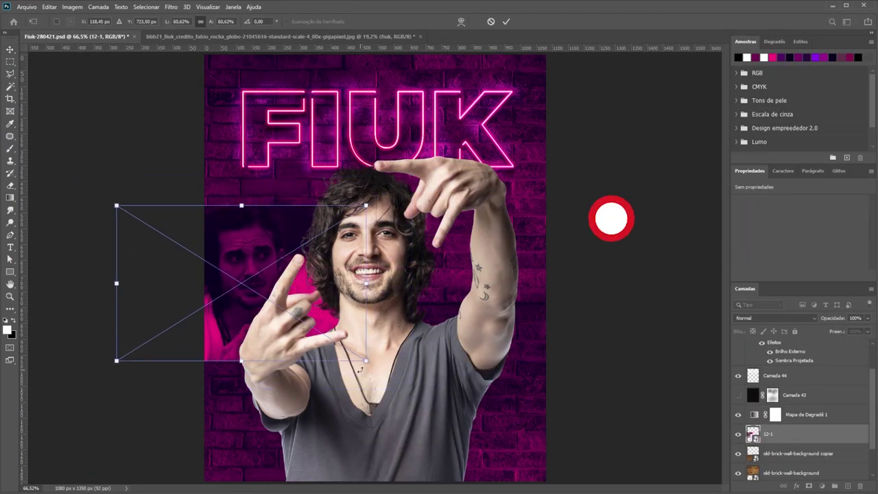
{"action": "key", "text": "Return"}
{"action": "left_click", "coordinate": [205, 466]}
Step: Place two screenshots of the man on the right side, scaling and positioning each
{"action": "left_click_drag", "start_coordinate": [575, 148], "coordinate": [370, 274]}
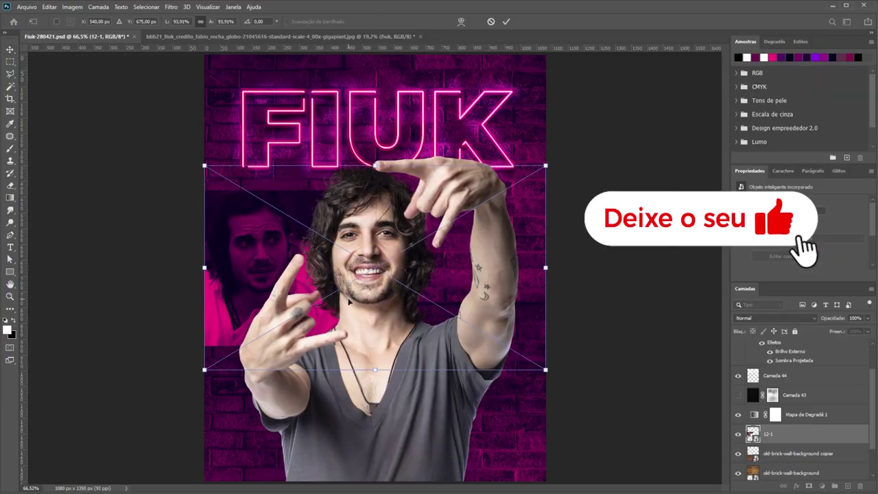
{"action": "left_click_drag", "start_coordinate": [638, 302], "coordinate": [616, 388]}
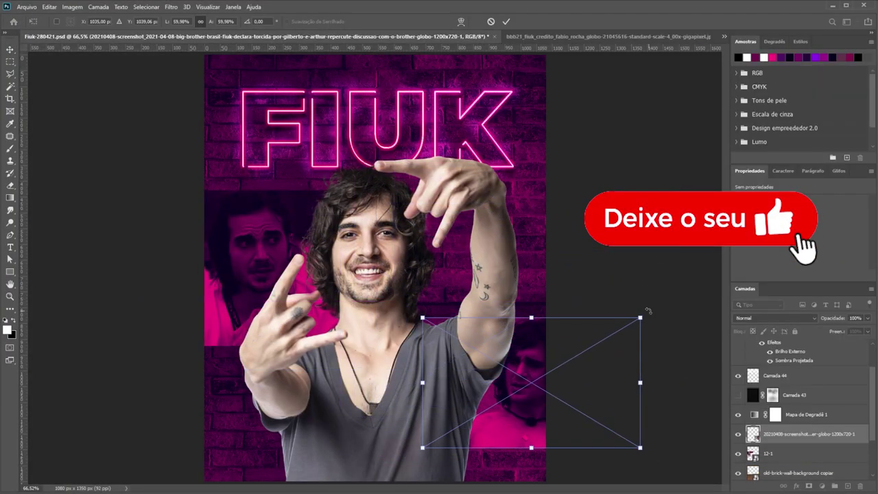
{"action": "key", "text": "Return"}
{"action": "left_click", "coordinate": [206, 467]}
{"action": "left_click_drag", "start_coordinate": [576, 148], "coordinate": [374, 263]}
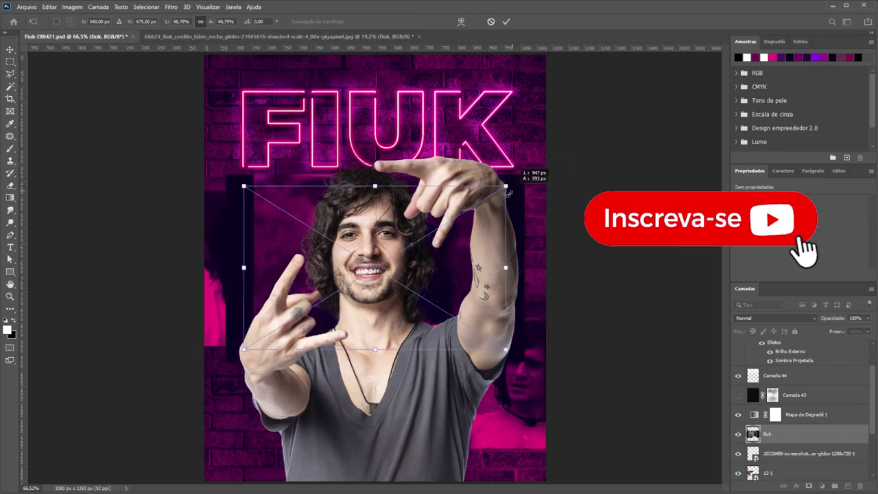
{"action": "left_click_drag", "start_coordinate": [658, 295], "coordinate": [649, 289]}
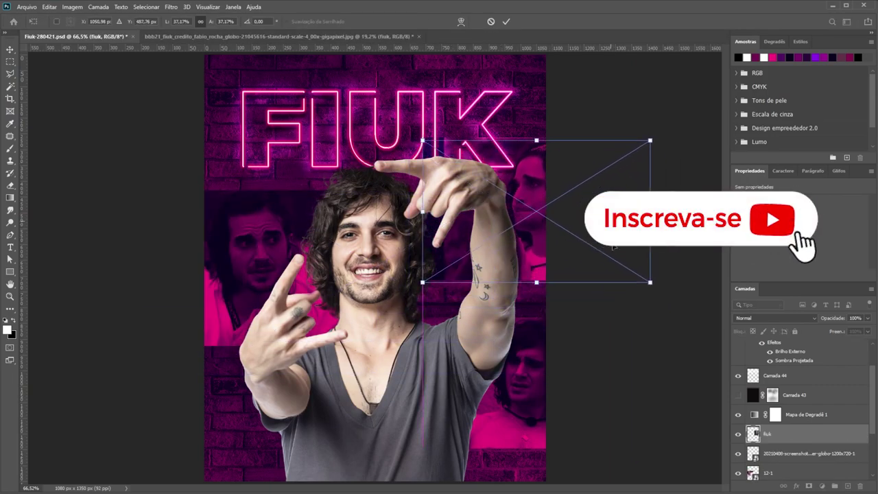
{"action": "mouse_move", "coordinate": [615, 227]}
{"action": "left_mouse_down"}
{"action": "mouse_move", "coordinate": [598, 270]}
{"action": "mouse_move", "coordinate": [560, 239]}
{"action": "left_mouse_up"}
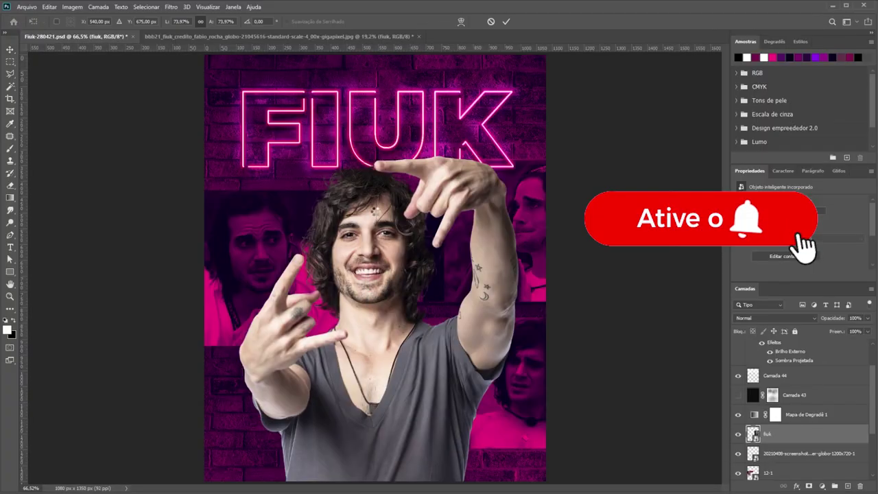
{"action": "key", "text": "Return"}
Step: Adjust the lower-right photo's position, then group and ungroup the two photo layers
{"action": "left_click_drag", "start_coordinate": [562, 420], "coordinate": [519, 457]}
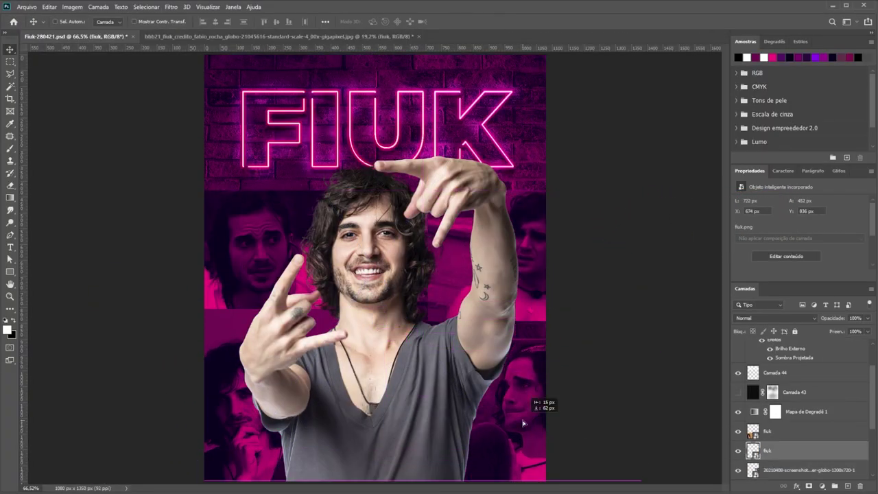
{"action": "left_click_drag", "start_coordinate": [519, 456], "coordinate": [522, 424]}
{"action": "left_click", "coordinate": [773, 470]}
{"action": "left_click", "coordinate": [773, 432], "text": "shift"}
{"action": "key", "text": "ctrl+g"}
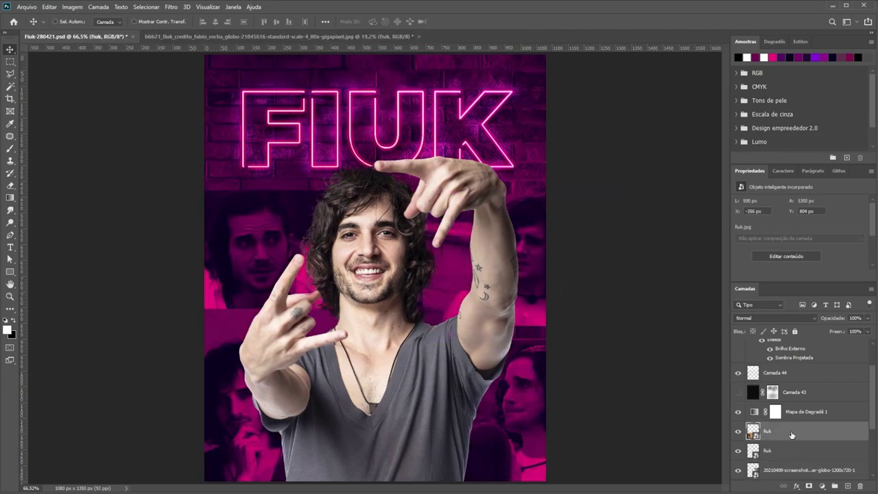
{"action": "key", "text": "ctrl+shift+g"}
Step: Mask the screenshot and 12-1 photos, painting away the pink behind the arm and at lower left
{"action": "left_click", "coordinate": [809, 486]}
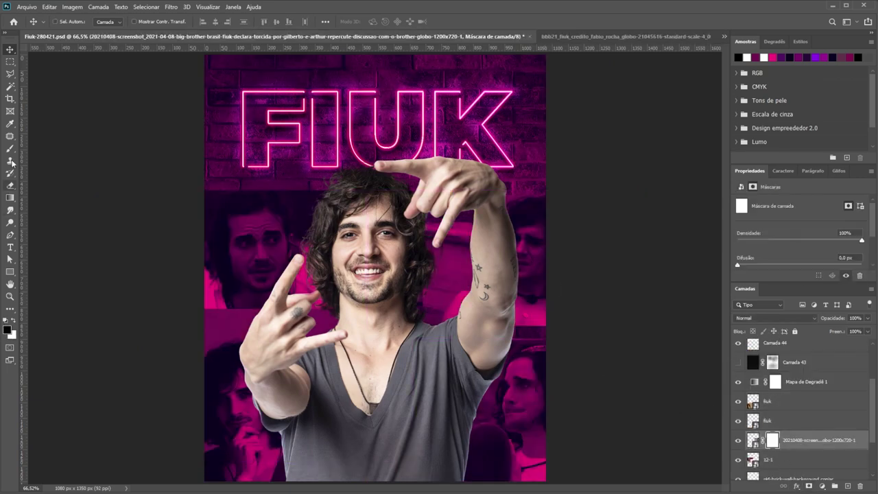
{"action": "key", "text": "b"}
{"action": "left_click", "coordinate": [544, 339]}
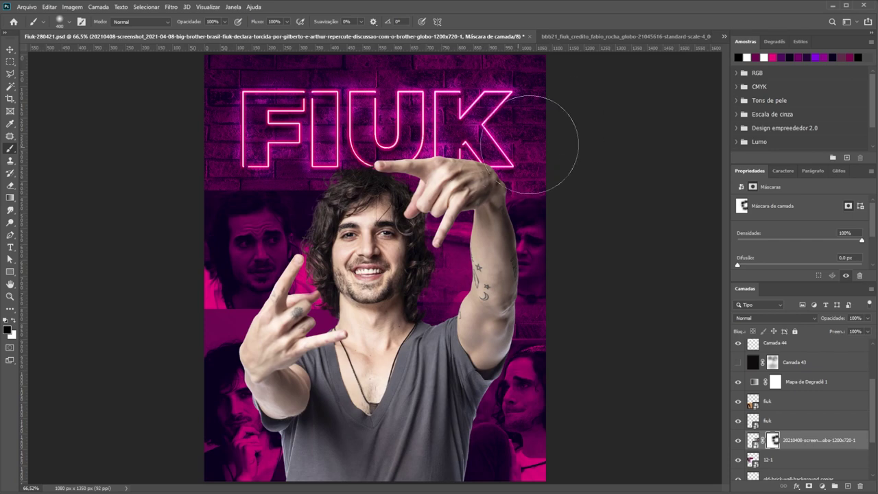
{"action": "left_click", "coordinate": [783, 468]}
{"action": "left_click", "coordinate": [809, 486]}
{"action": "left_click", "coordinate": [210, 355]}
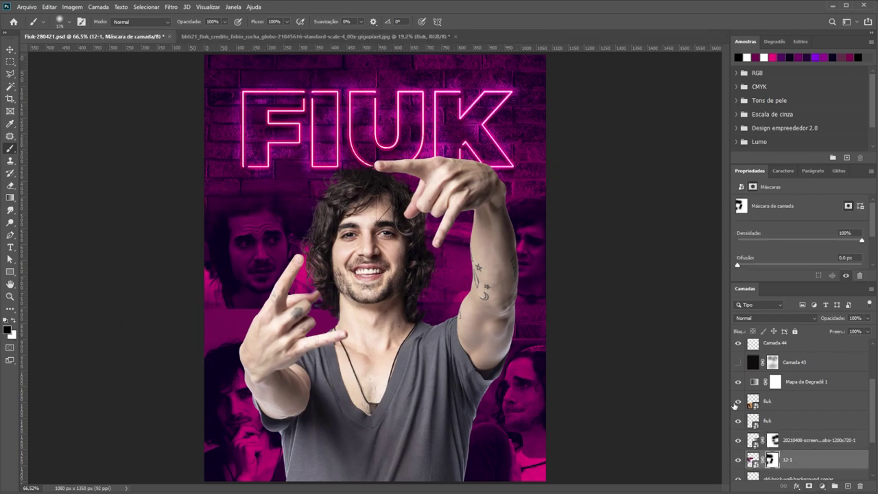
Step: Add layer masks to both the lower and upper fiuk photos and enlarge the brush
{"action": "left_click", "coordinate": [738, 402]}
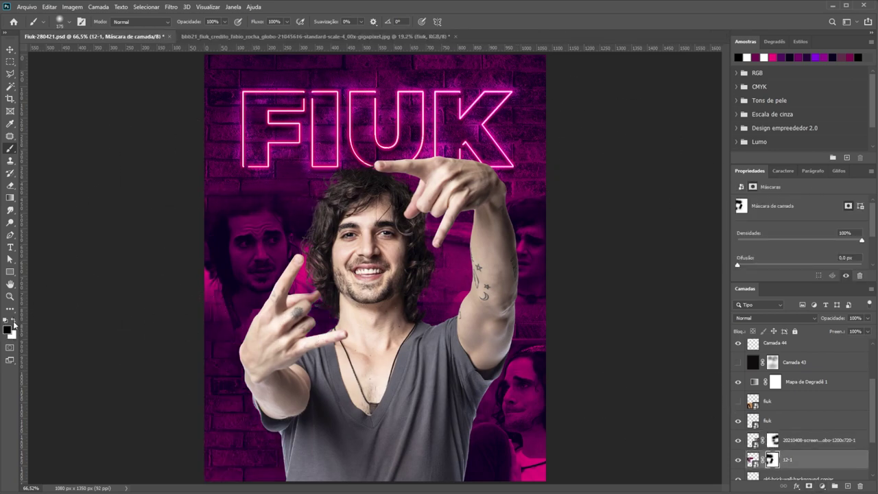
{"action": "scroll", "coordinate": [801, 402], "scroll_direction": "down", "scroll_amount": 2}
{"action": "left_click", "coordinate": [796, 382]}
{"action": "left_click", "coordinate": [809, 485]}
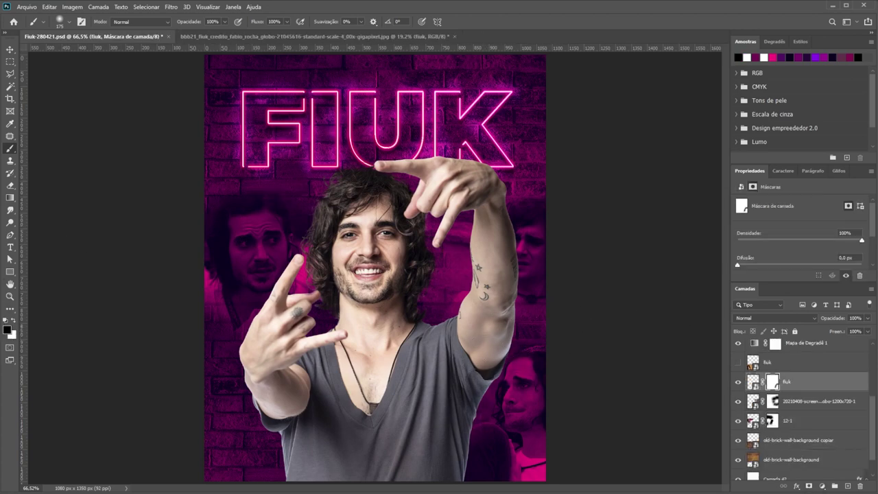
{"action": "left_click", "coordinate": [738, 362]}
{"action": "left_click", "coordinate": [789, 362]}
{"action": "left_click", "coordinate": [809, 486]}
{"action": "key", "text": "bracketright"}
{"action": "key", "text": "bracketright"}
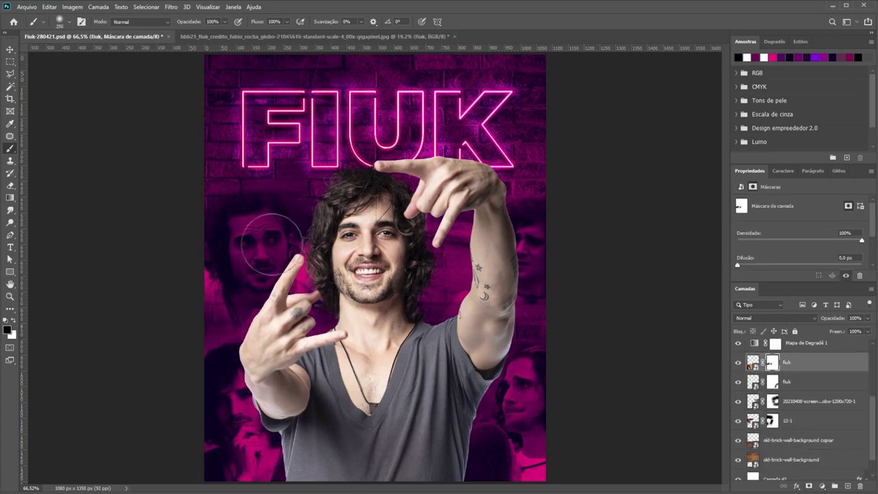
Step: Reposition the screenshot photo, then show Camada 43's dark overlay with its mask targeted
{"action": "key", "text": "v"}
{"action": "mouse_move", "coordinate": [271, 243]}
{"action": "left_mouse_down"}
{"action": "mouse_move", "coordinate": [543, 282]}
{"action": "mouse_move", "coordinate": [563, 377]}
{"action": "left_mouse_up"}
{"action": "left_click", "coordinate": [788, 384]}
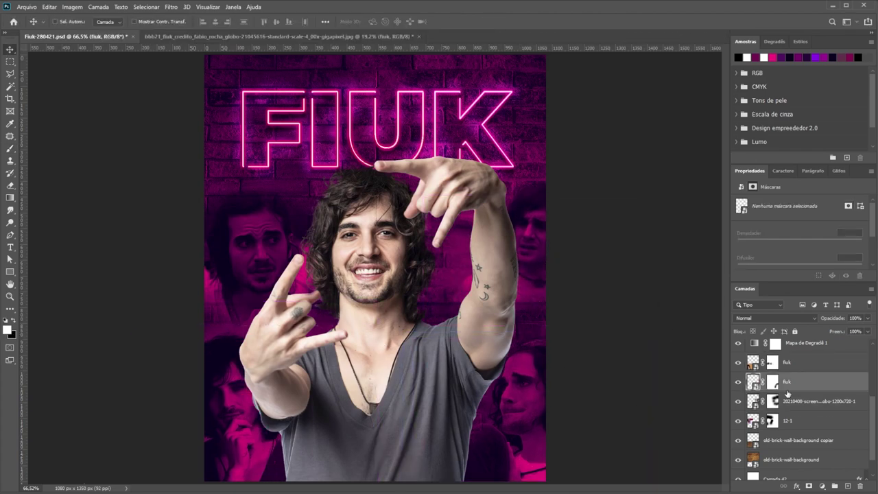
{"action": "scroll", "coordinate": [787, 393], "scroll_direction": "up", "scroll_amount": 5}
{"action": "left_click", "coordinate": [738, 432]}
{"action": "left_click", "coordinate": [773, 432]}
Step: Paint Camada 43's mask at 19% brush opacity along the right and left edges to reveal faces
{"action": "key", "text": "b"}
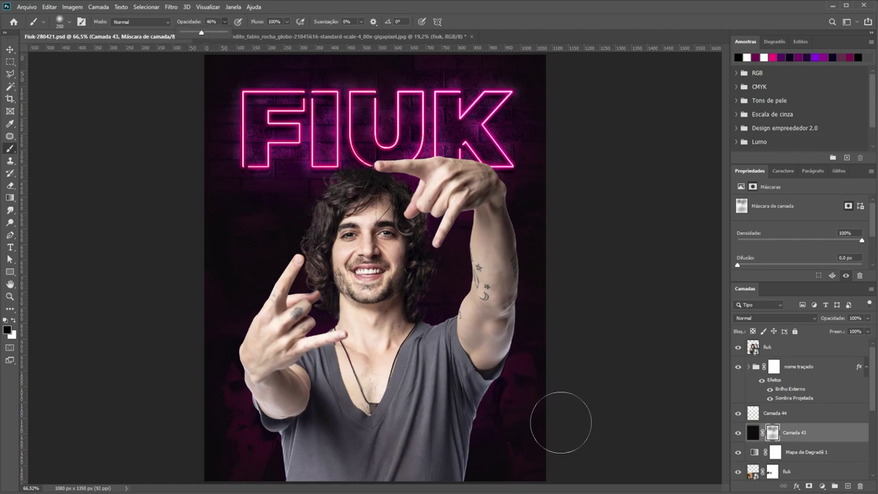
{"action": "key", "text": "1"}
{"action": "key", "text": "9"}
{"action": "key", "text": "bracketright"}
{"action": "key", "text": "bracketright"}
{"action": "key", "text": "bracketright"}
{"action": "left_click_drag", "start_coordinate": [520, 412], "coordinate": [548, 237]}
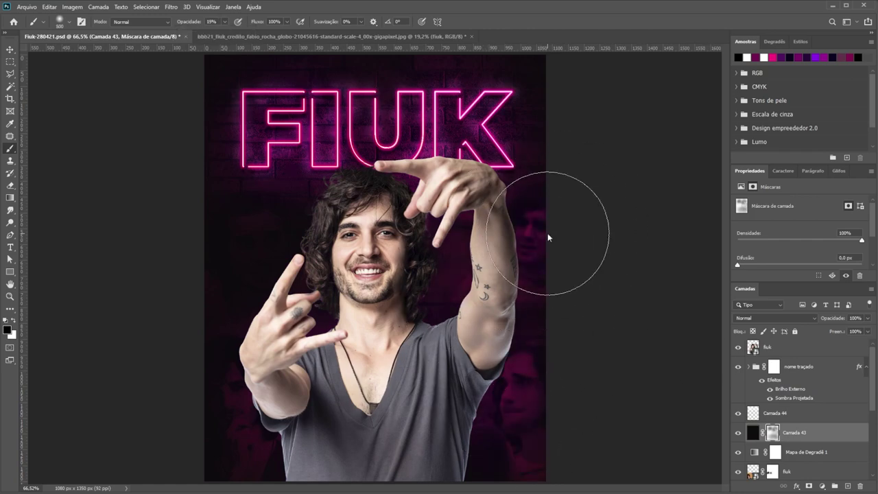
{"action": "key", "text": "bracketleft"}
{"action": "mouse_move", "coordinate": [255, 261]}
{"action": "left_mouse_down"}
{"action": "mouse_move", "coordinate": [255, 245]}
{"action": "mouse_move", "coordinate": [206, 402]}
{"action": "left_mouse_up"}
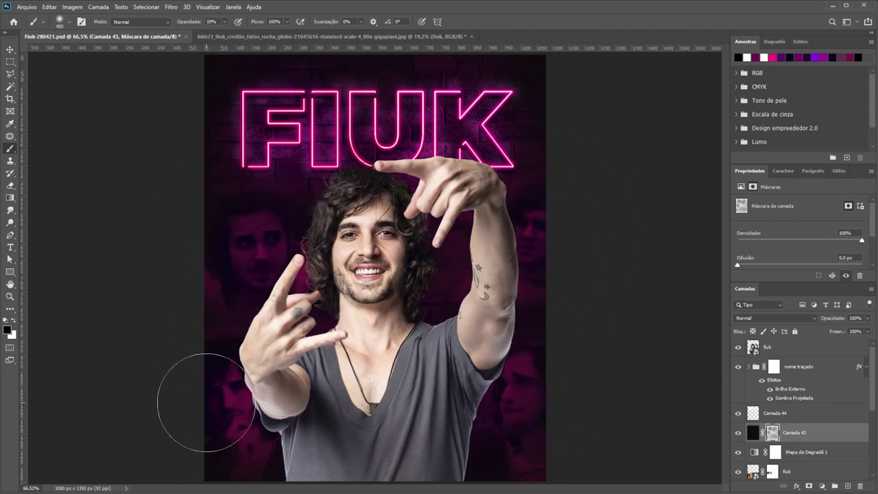
{"action": "left_click_drag", "start_coordinate": [254, 251], "coordinate": [297, 331]}
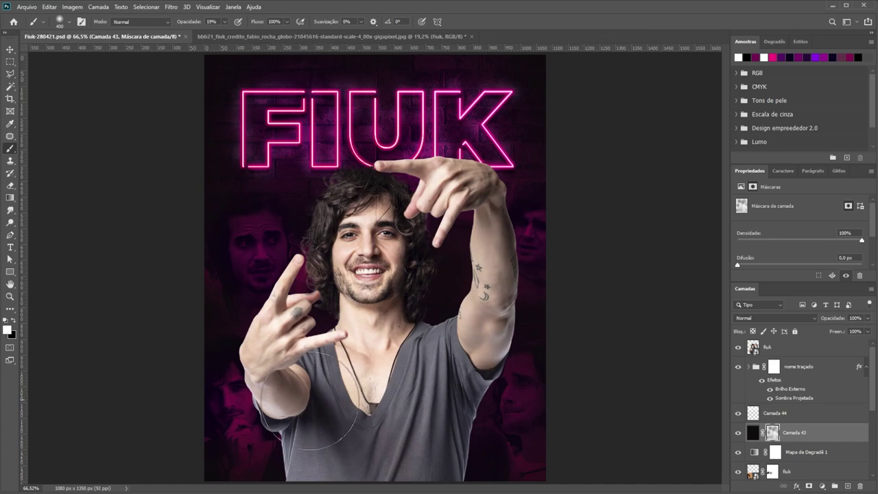
Step: Select the 12-1 photo layer, then target Camada 43's mask again with the brush
{"action": "key", "text": "v"}
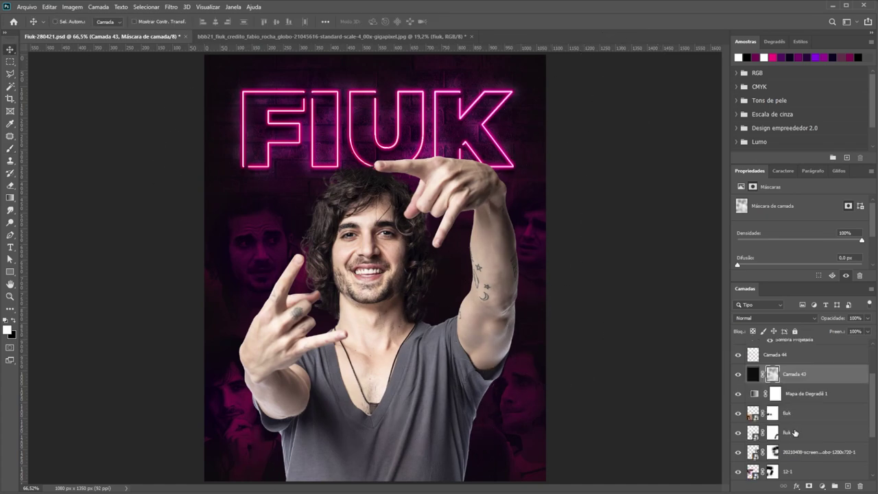
{"action": "scroll", "coordinate": [794, 433], "scroll_direction": "down", "scroll_amount": 3}
{"action": "left_click", "coordinate": [789, 470]}
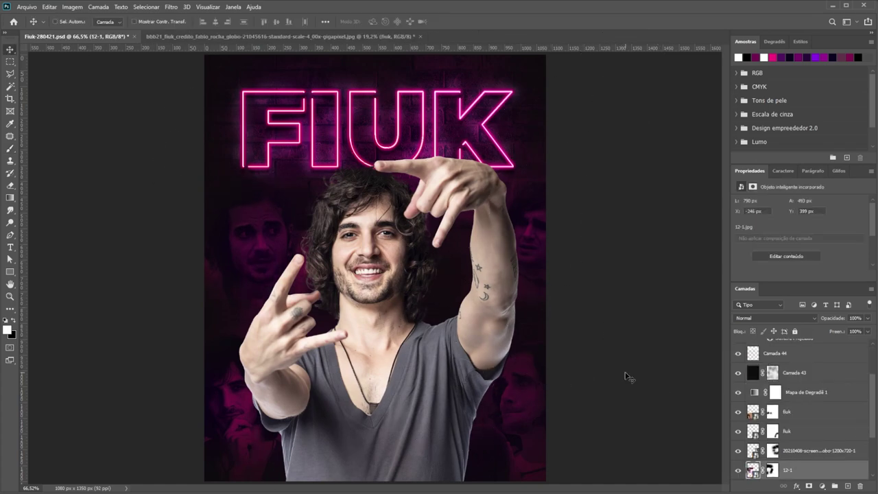
{"action": "left_click", "coordinate": [772, 373]}
{"action": "key", "text": "b"}
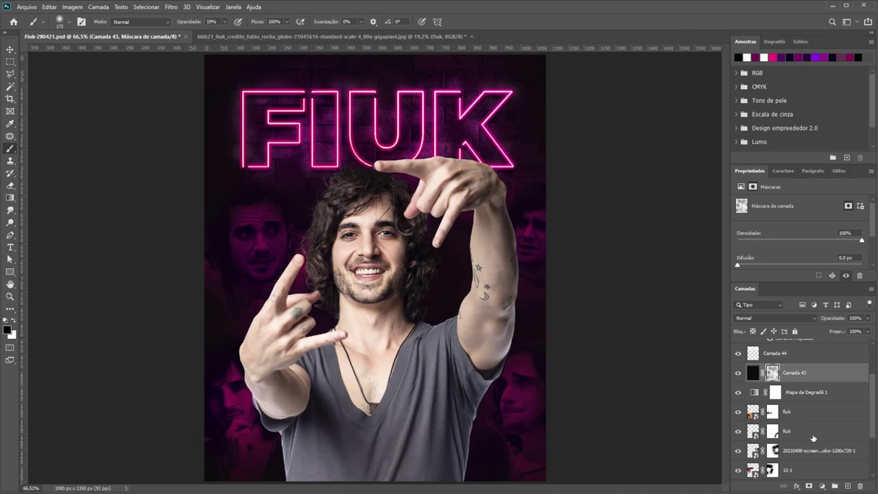
Step: Toggle Camada 43 off and on to compare the revealed faces, keeping its mask targeted
{"action": "left_click", "coordinate": [737, 373]}
{"action": "left_click", "coordinate": [737, 373]}
{"action": "left_click", "coordinate": [752, 373]}
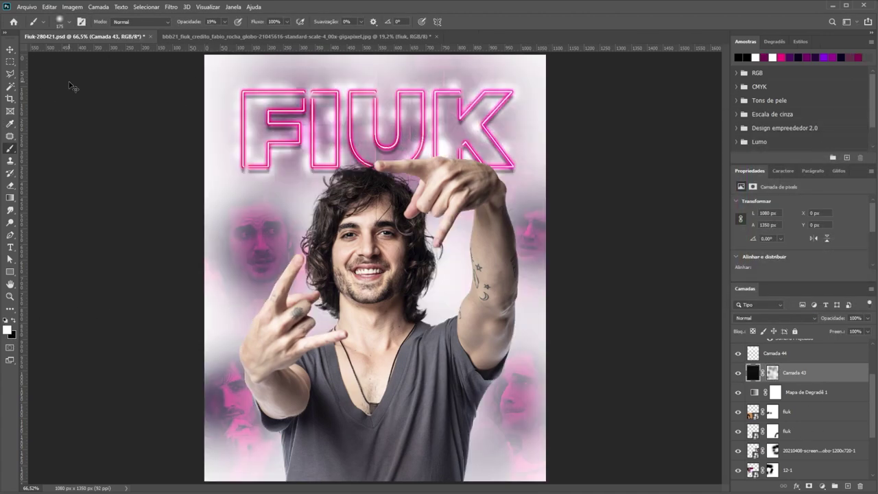
{"action": "key", "text": "ctrl+backslash"}
{"action": "key", "text": "bracketright"}
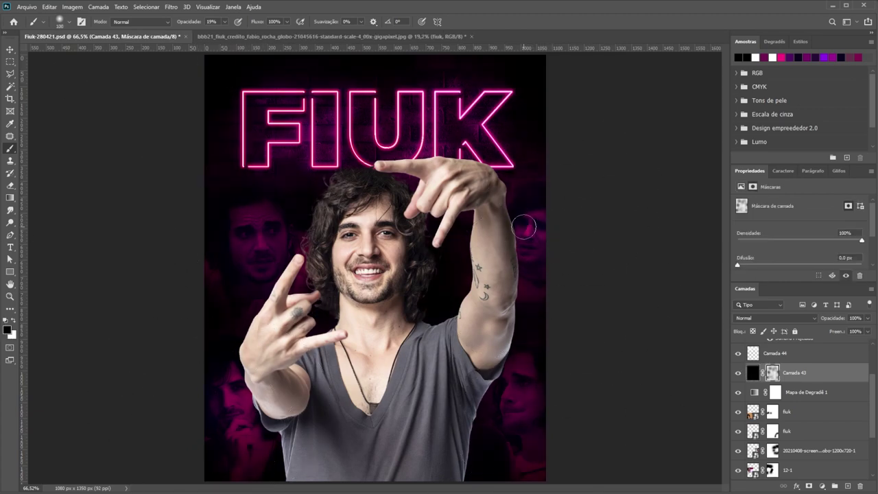
{"action": "left_click", "coordinate": [738, 372]}
{"action": "left_click", "coordinate": [738, 373]}
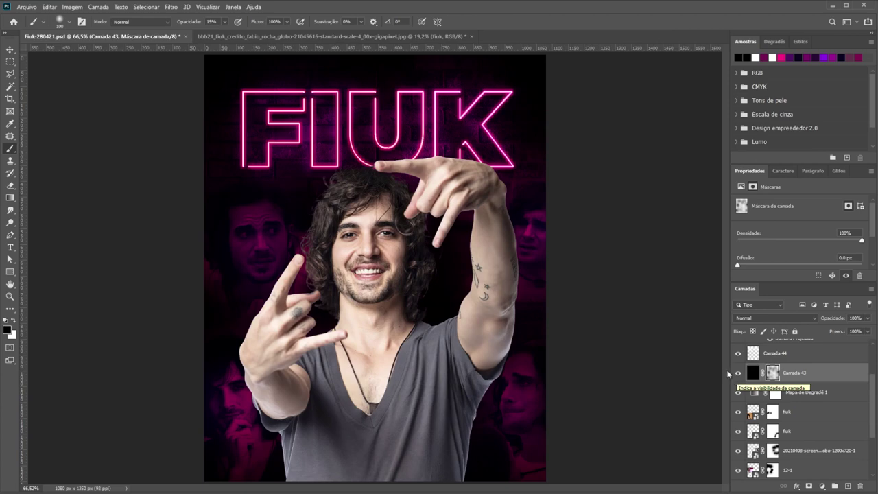
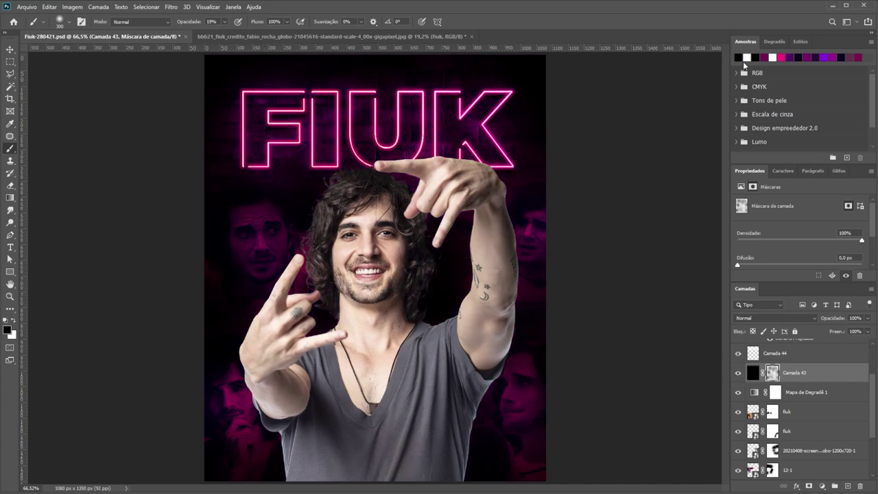
Step: Select the old-brick-wall-background copiar 3 layer in the photos group and duplicate it
{"action": "key", "text": "v"}
{"action": "scroll", "coordinate": [801, 431], "scroll_direction": "down", "scroll_amount": 1}
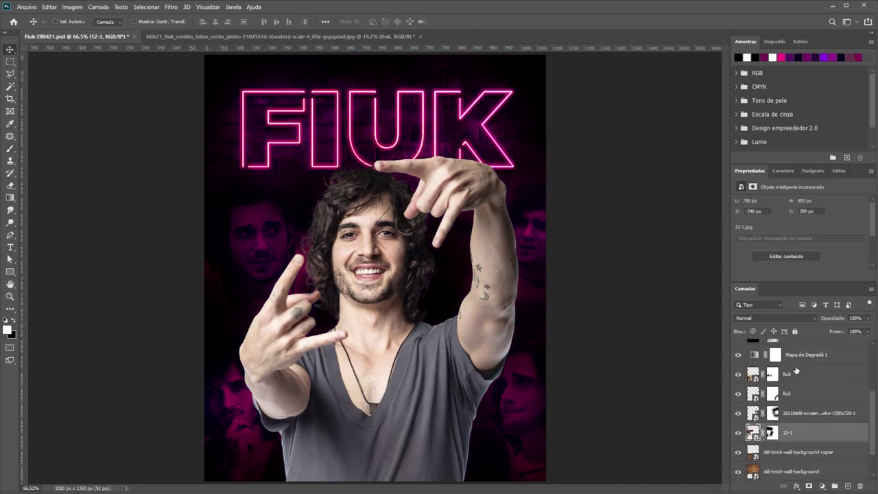
{"action": "left_click", "coordinate": [812, 398]}
{"action": "left_click", "coordinate": [798, 413]}
{"action": "key", "text": "ctrl+j"}
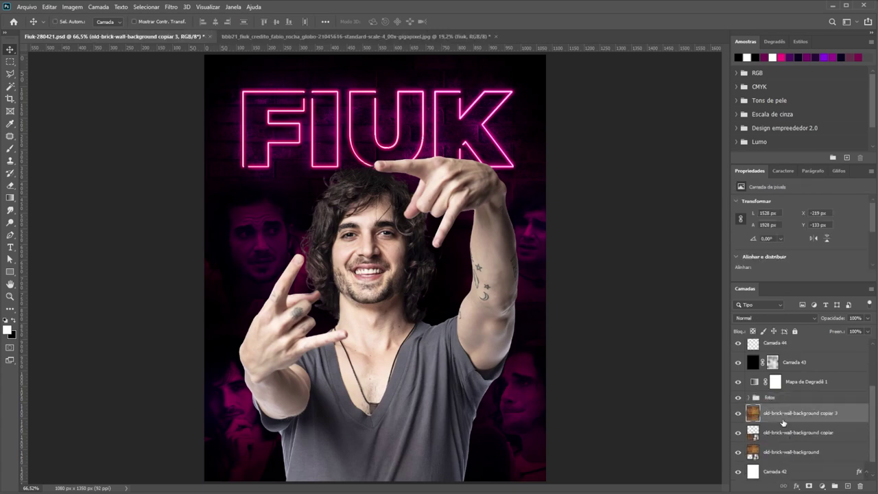
{"action": "key", "text": "ctrl+j"}
Step: Set the brick texture to Multiplicação, move it above fotos, and desaturate it with Hue/Saturation
{"action": "left_click", "coordinate": [775, 317]}
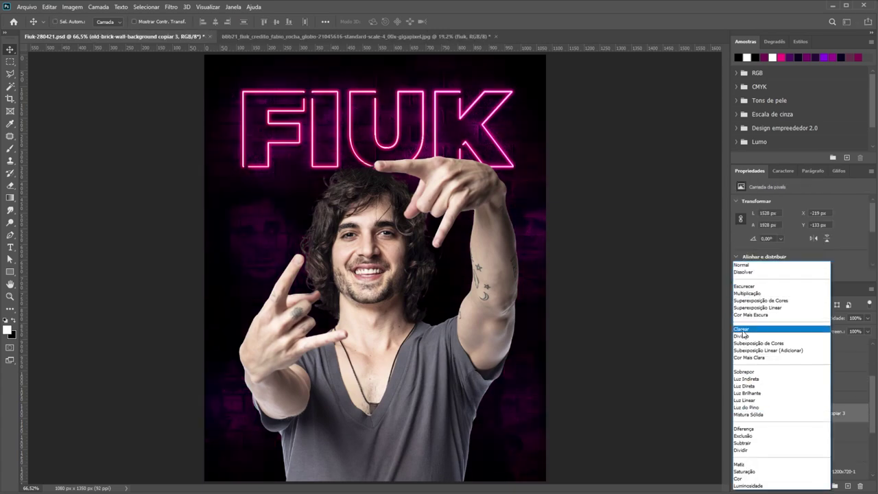
{"action": "left_click", "coordinate": [769, 293]}
{"action": "left_click_drag", "start_coordinate": [794, 405], "coordinate": [792, 415]}
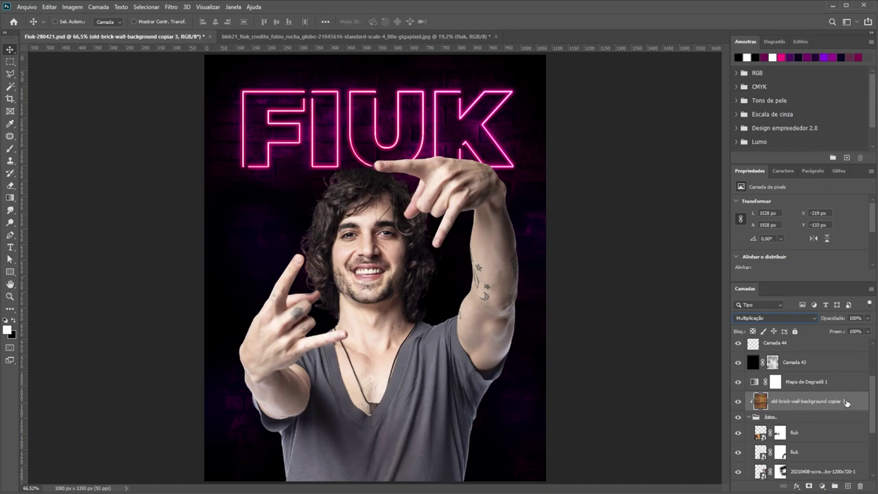
{"action": "key", "text": "ctrl+u"}
{"action": "key", "text": "Return"}
Step: Brighten the brick texture with Levels and set its opacity to 52%
{"action": "key", "text": "ctrl+l"}
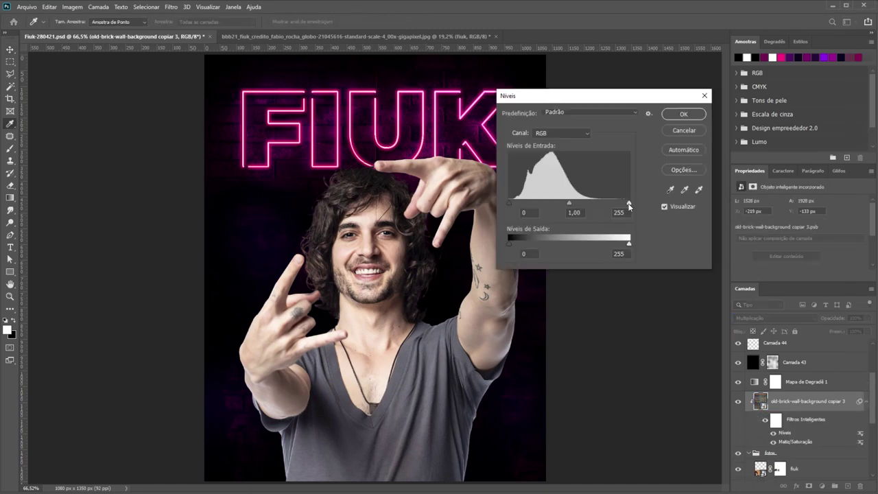
{"action": "left_click_drag", "start_coordinate": [518, 206], "coordinate": [512, 204]}
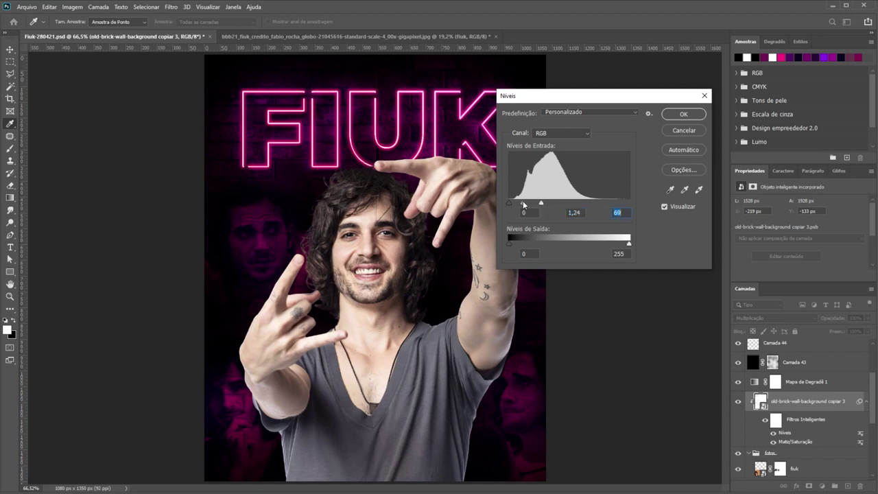
{"action": "left_click", "coordinate": [683, 114]}
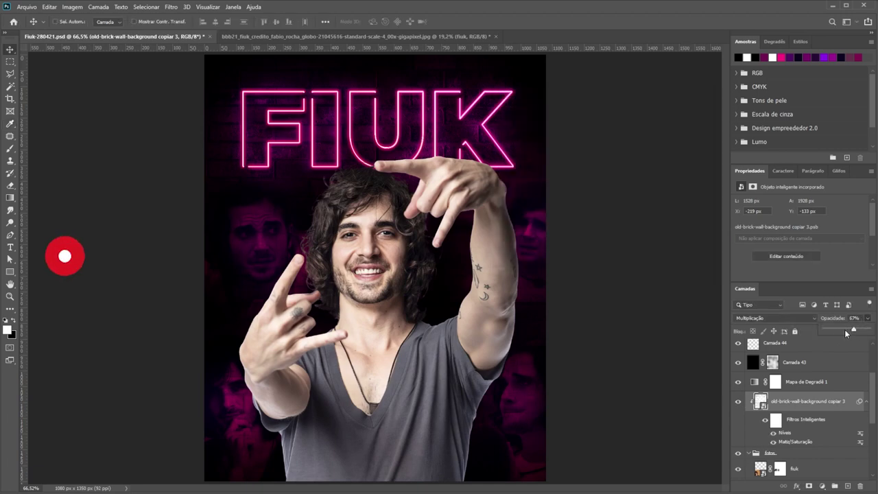
{"action": "left_click_drag", "start_coordinate": [846, 330], "coordinate": [848, 332]}
Step: Add a layer mask to the brick texture and set up a 600 px brush on Camada 43's mask
{"action": "left_click", "coordinate": [821, 486]}
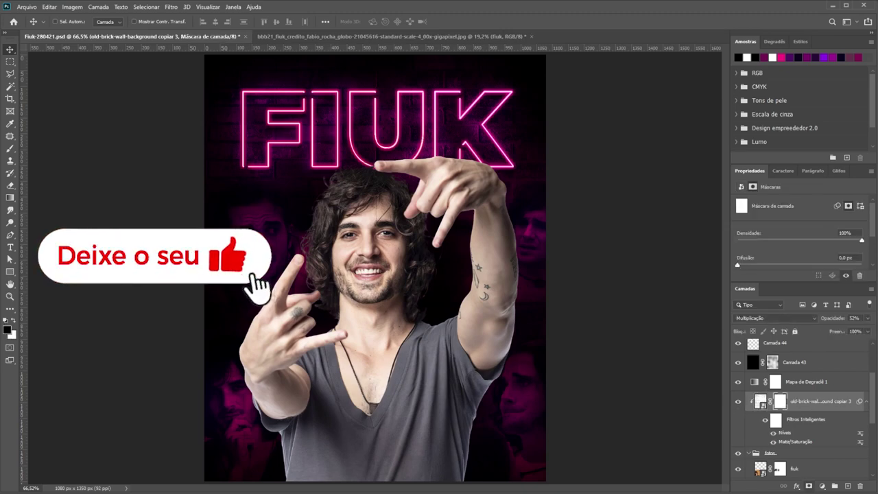
{"action": "key", "text": "b"}
{"action": "key", "text": "5"}
{"action": "key", "text": "8"}
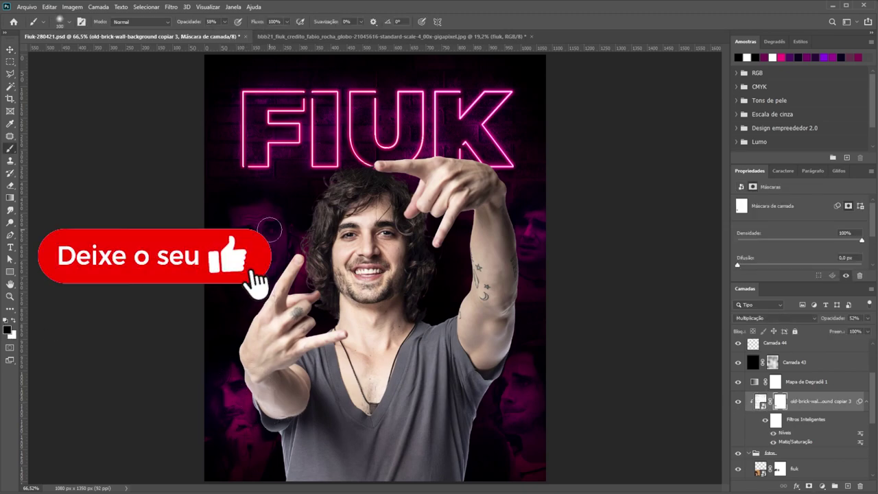
{"action": "left_click", "coordinate": [773, 361]}
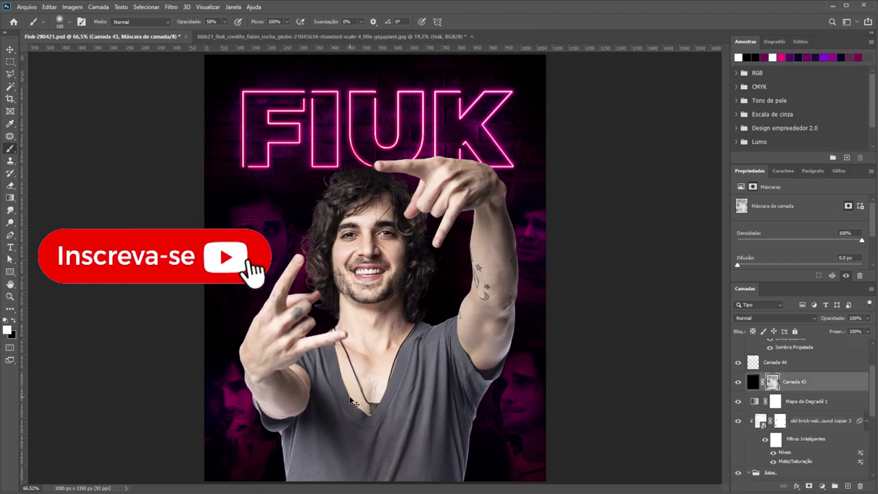
{"action": "key", "text": "3"}
{"action": "key", "text": "4"}
{"action": "key", "text": "bracketright"}
{"action": "key", "text": "bracketright"}
{"action": "key", "text": "bracketright"}
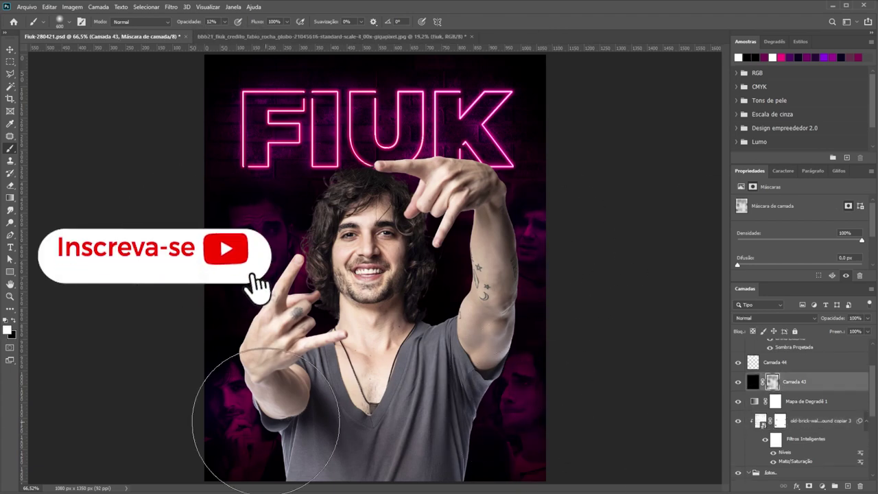
{"action": "key", "text": "v"}
{"action": "scroll", "coordinate": [803, 412], "scroll_direction": "up", "scroll_amount": 3}
Step: Copy Mapa de Degradê 1 above the fiuk photo, set it to Sobrepor, and lower its opacity
{"action": "left_click", "coordinate": [806, 473]}
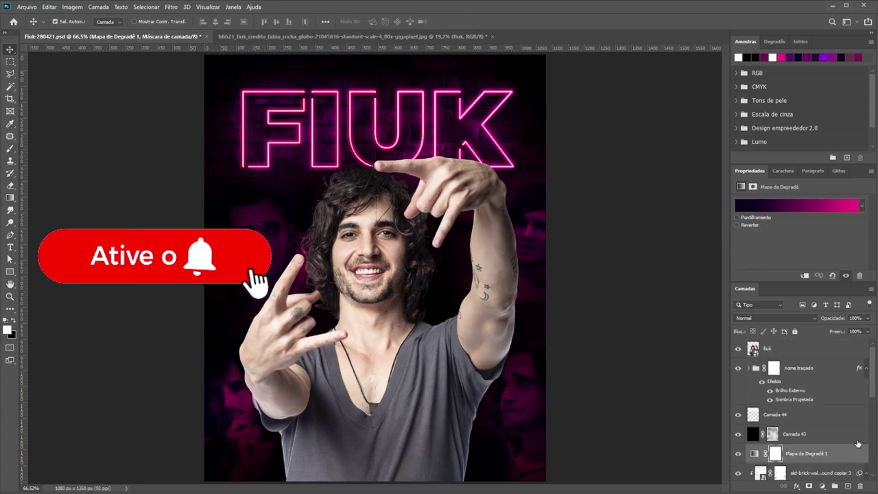
{"action": "left_click_drag", "start_coordinate": [806, 472], "coordinate": [806, 355]}
{"action": "left_click", "coordinate": [775, 318]}
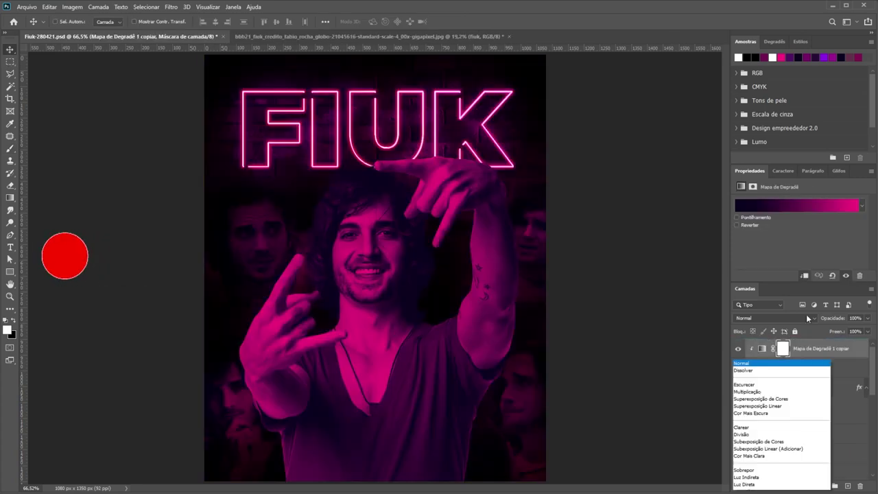
{"action": "left_click", "coordinate": [754, 383]}
{"action": "left_click", "coordinate": [867, 318]}
{"action": "left_click_drag", "start_coordinate": [869, 330], "coordinate": [845, 332]}
Step: Paint black on the tint's mask to clear pink from Fiuk's face, then set opacity to 36%
{"action": "key", "text": "b"}
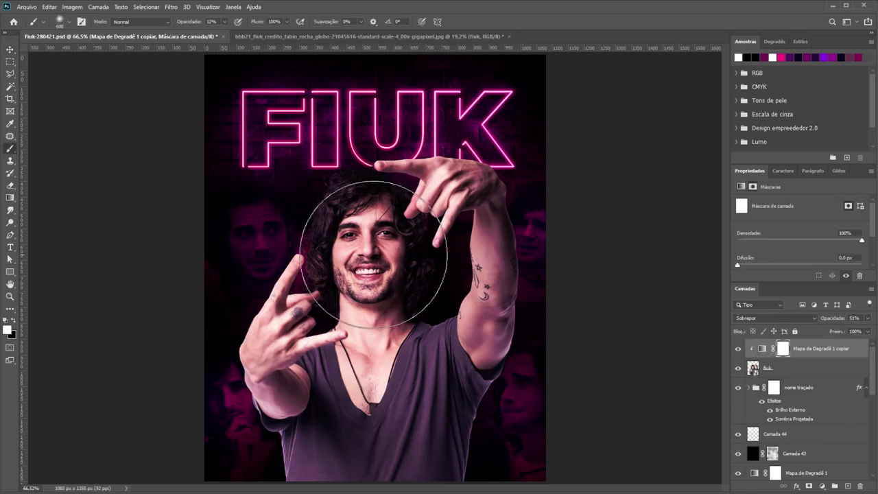
{"action": "key", "text": "7"}
{"action": "key", "text": "6"}
{"action": "key", "text": "x"}
{"action": "key", "text": "bracketleft"}
{"action": "key", "text": "bracketleft"}
{"action": "key", "text": "bracketleft"}
{"action": "left_click", "coordinate": [371, 242]}
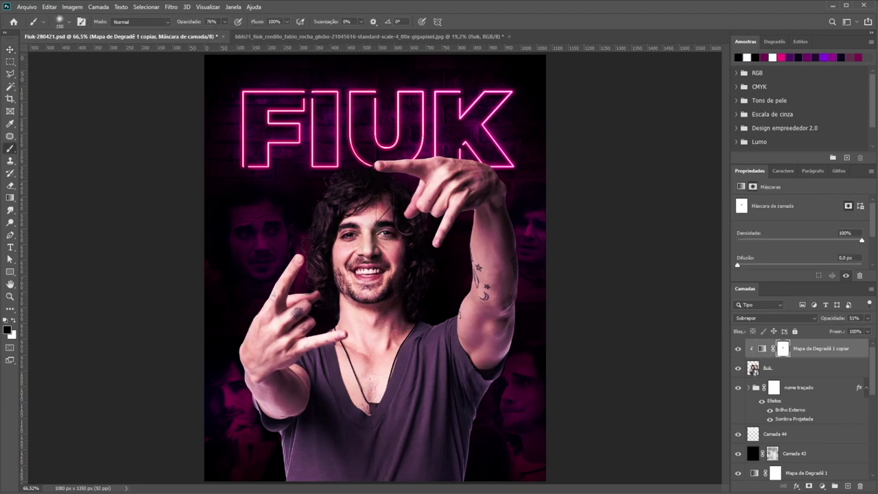
{"action": "key", "text": "bracketright"}
{"action": "key", "text": "bracketright"}
{"action": "key", "text": "bracketright"}
{"action": "left_click_drag", "start_coordinate": [365, 242], "coordinate": [381, 292]}
{"action": "key", "text": "4"}
{"action": "key", "text": "v"}
{"action": "left_click_drag", "start_coordinate": [867, 317], "coordinate": [842, 329]}
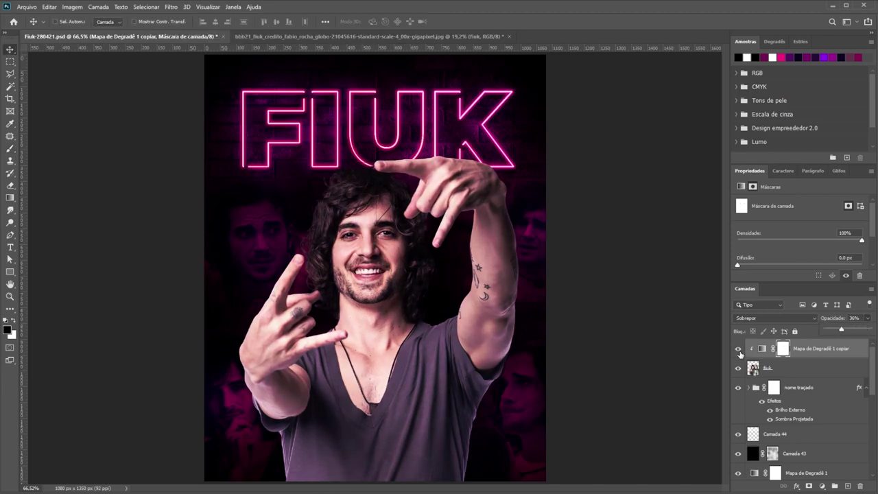
Step: Deepen shadows and brighten highlights of the fiuk photo with Levels, then duplicate the pink tint layer
{"action": "left_click", "coordinate": [767, 368]}
{"action": "key", "text": "ctrl+l"}
{"action": "left_click_drag", "start_coordinate": [516, 203], "coordinate": [566, 204]}
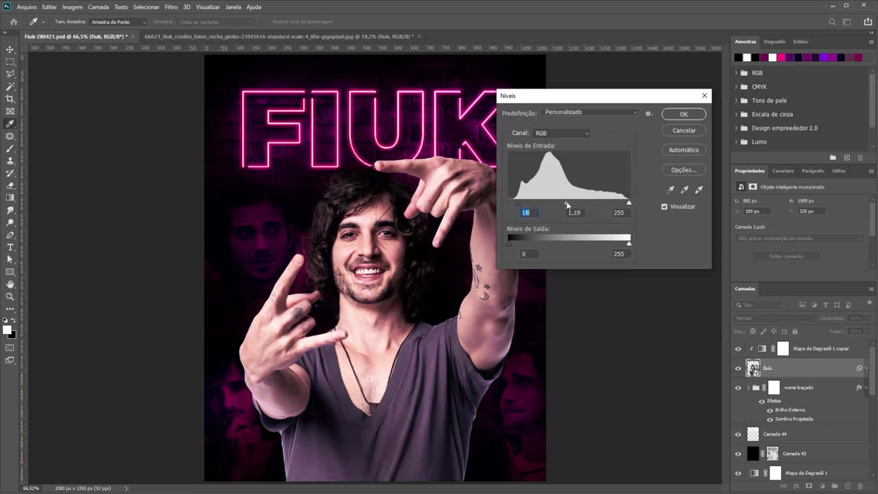
{"action": "mouse_move", "coordinate": [629, 203]}
{"action": "left_mouse_down"}
{"action": "mouse_move", "coordinate": [619, 204]}
{"action": "mouse_move", "coordinate": [626, 205]}
{"action": "left_mouse_up"}
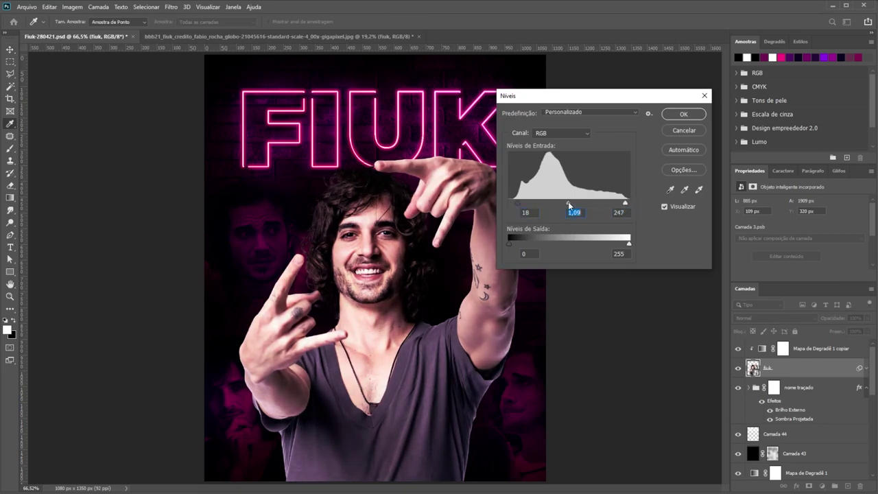
{"action": "left_click", "coordinate": [683, 114]}
{"action": "left_click", "coordinate": [816, 349]}
{"action": "key", "text": "ctrl+j"}
Step: Set the new tint copy to Normal at 100% opacity, clipped to the fiuk photo
{"action": "left_click", "coordinate": [775, 318]}
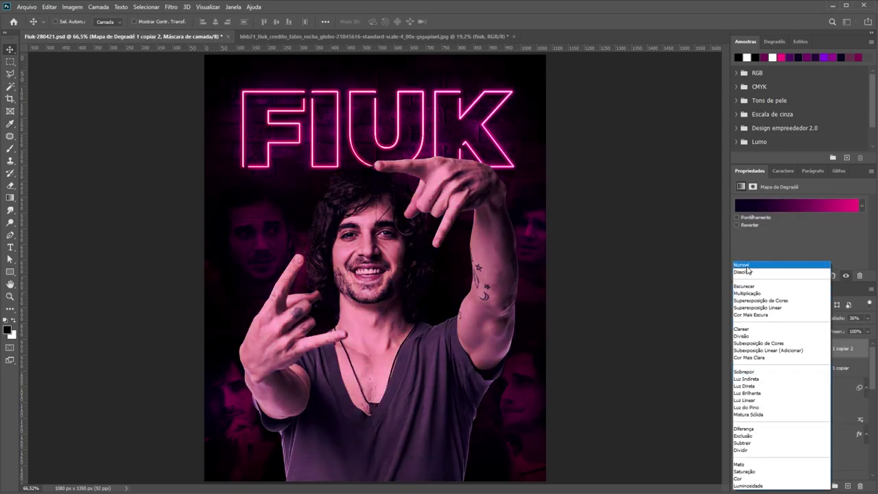
{"action": "left_click", "coordinate": [775, 268]}
{"action": "key", "text": "ctrl+alt+g"}
{"action": "left_click", "coordinate": [867, 318]}
{"action": "left_click_drag", "start_coordinate": [839, 330], "coordinate": [870, 331]}
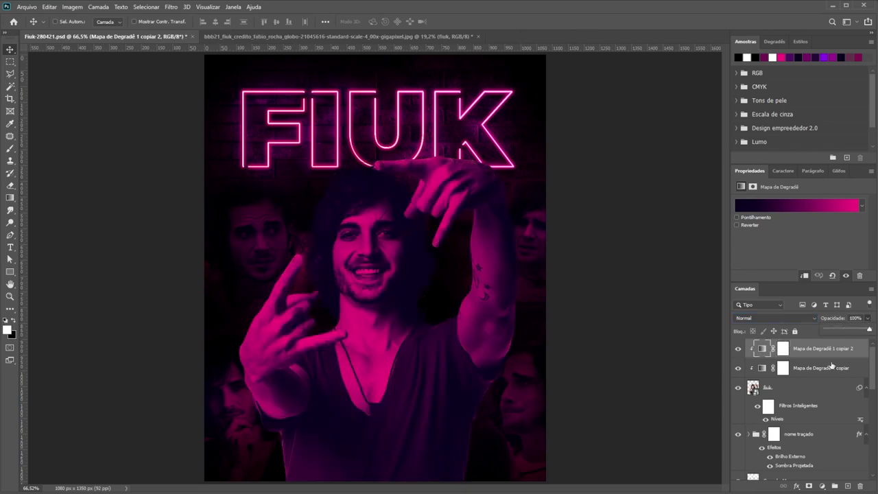
Step: Invert the tint copy's mask to hide it and prepare an 80 px, 19% opacity soft brush
{"action": "left_click", "coordinate": [783, 348]}
{"action": "key", "text": "ctrl+i"}
{"action": "key", "text": "b"}
{"action": "scroll", "coordinate": [282, 446], "scroll_direction": "down", "scroll_amount": 1}
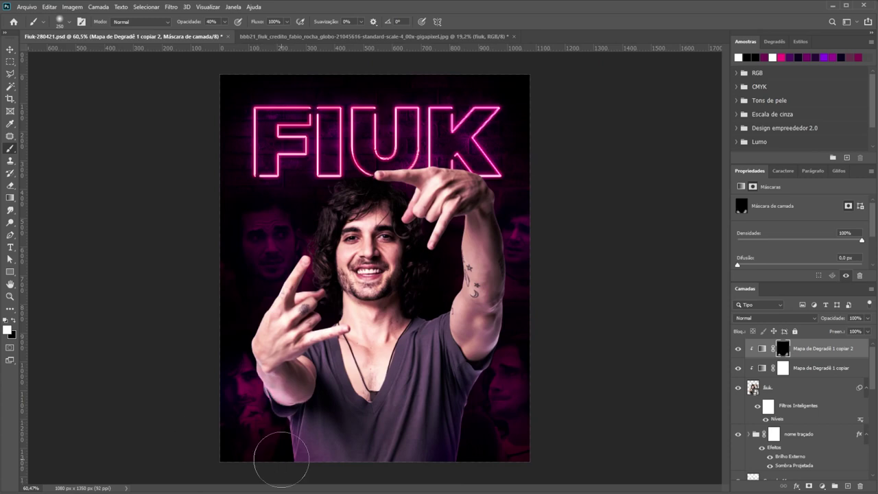
{"action": "scroll", "coordinate": [261, 453], "scroll_direction": "up", "scroll_amount": 1}
{"action": "key", "text": "bracketleft"}
{"action": "key", "text": "bracketleft"}
{"action": "key", "text": "bracketleft"}
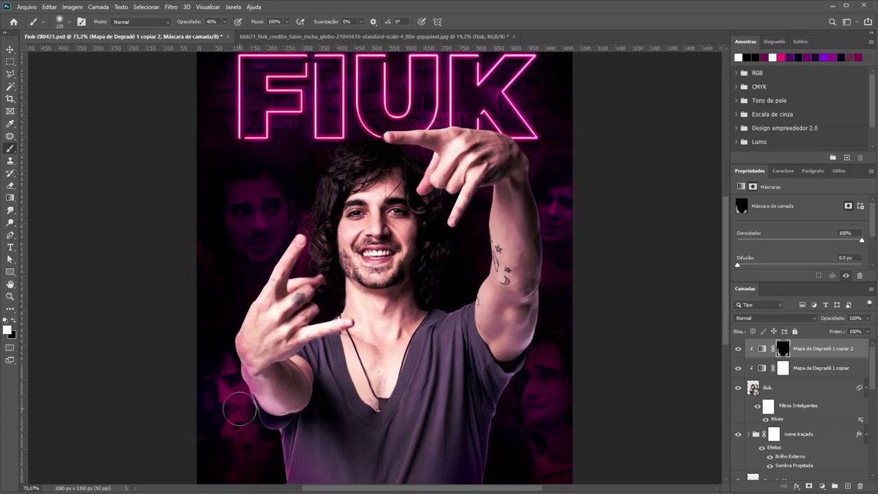
{"action": "key", "text": "1"}
{"action": "key", "text": "9"}
{"action": "key", "text": "bracketright"}
{"action": "key", "text": "bracketright"}
{"action": "key", "text": "bracketright"}
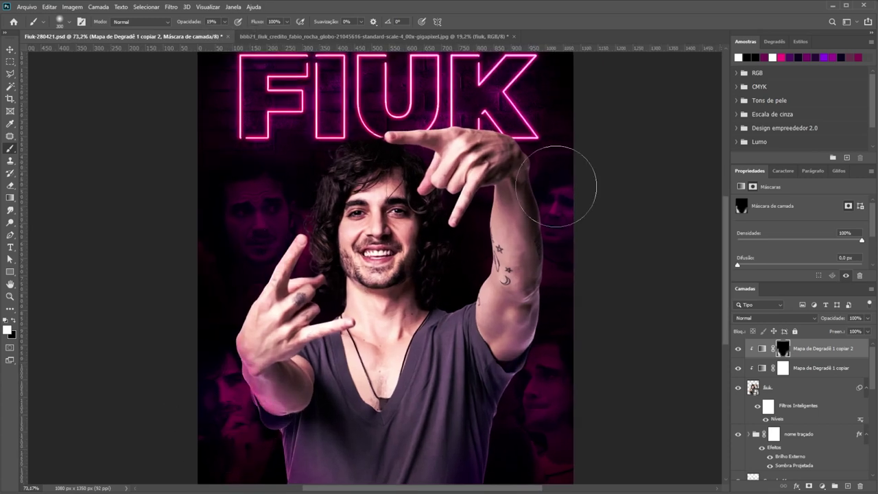
{"action": "key", "text": "bracketleft"}
{"action": "key", "text": "bracketleft"}
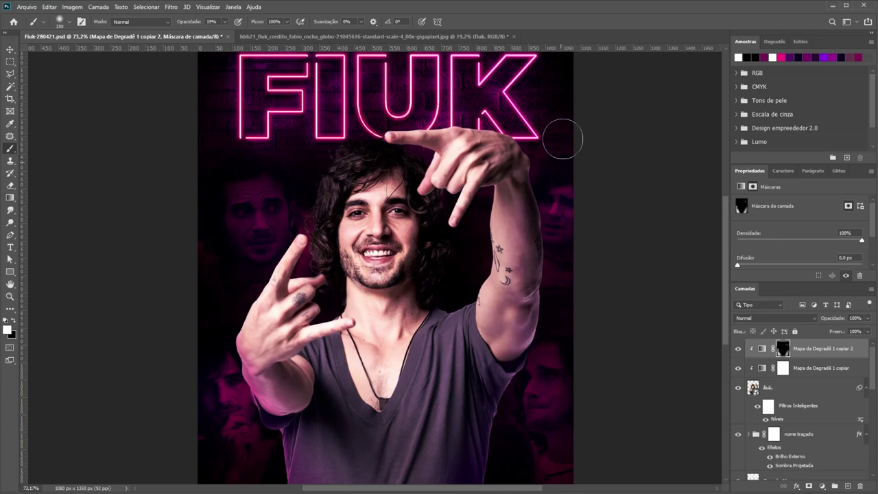
{"action": "key", "text": "bracketleft"}
{"action": "key", "text": "bracketleft"}
{"action": "key", "text": "bracketleft"}
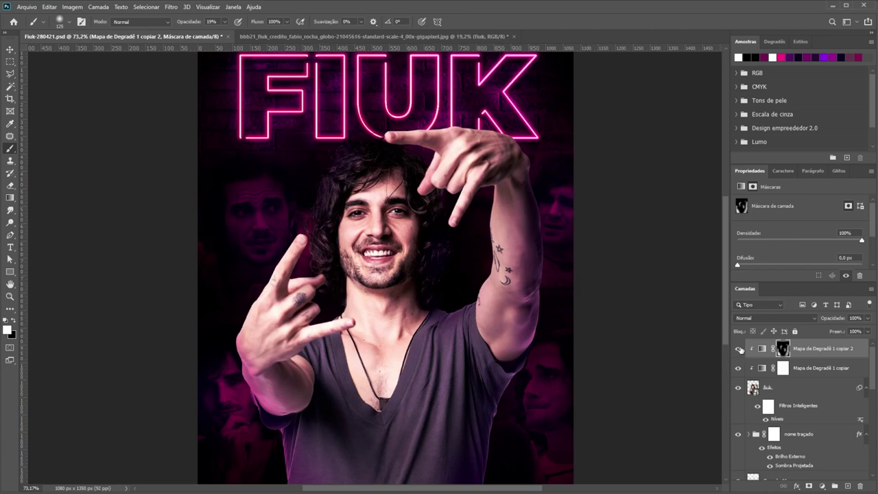
{"action": "key", "text": "ctrl+shift+alt+n"}
Step: Paint a neon red glow over the hair below the letters with a 250 px, 100% brush
{"action": "scroll", "coordinate": [302, 126], "scroll_direction": "down", "scroll_amount": 1}
{"action": "left_click", "coordinate": [302, 127], "text": "alt"}
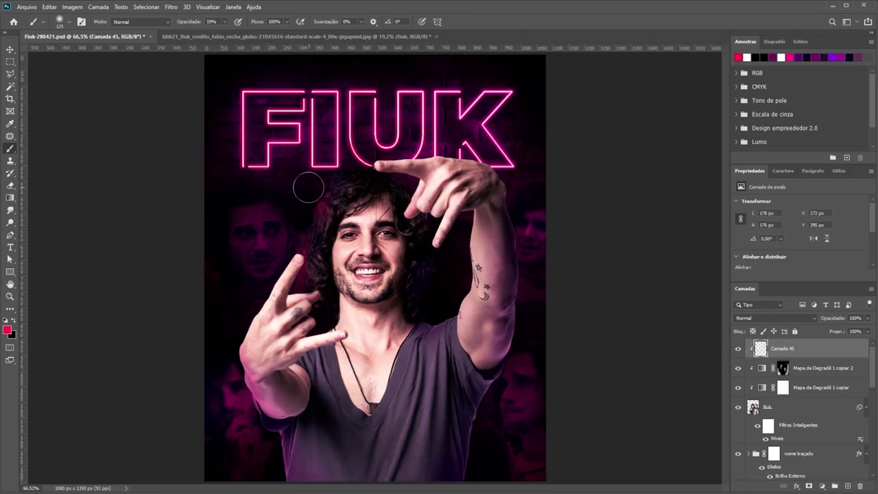
{"action": "key", "text": "bracketright"}
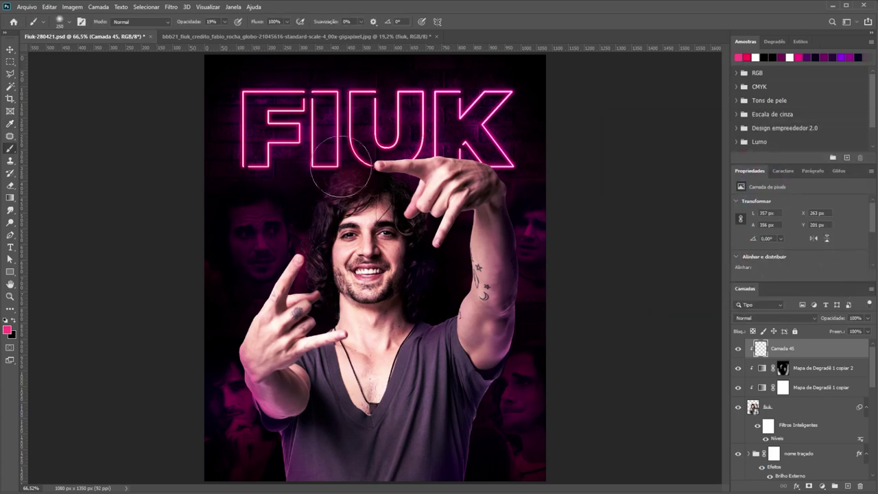
{"action": "key", "text": "0"}
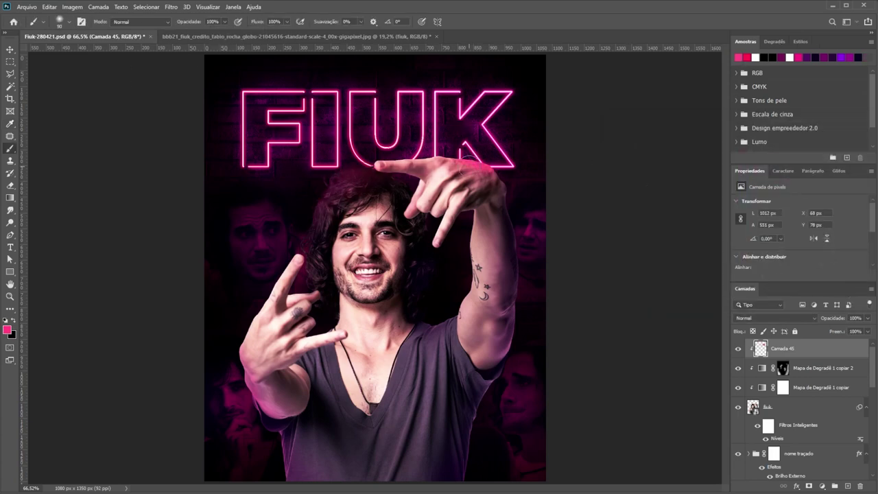
{"action": "mouse_move", "coordinate": [453, 148]}
{"action": "left_mouse_down"}
{"action": "mouse_move", "coordinate": [374, 155]}
{"action": "mouse_move", "coordinate": [298, 202]}
{"action": "mouse_move", "coordinate": [362, 181]}
{"action": "left_mouse_up"}
Step: Blend the glow layer with Sobrepor, add a layer mask, and set brush opacity to 46%
{"action": "left_click", "coordinate": [776, 318]}
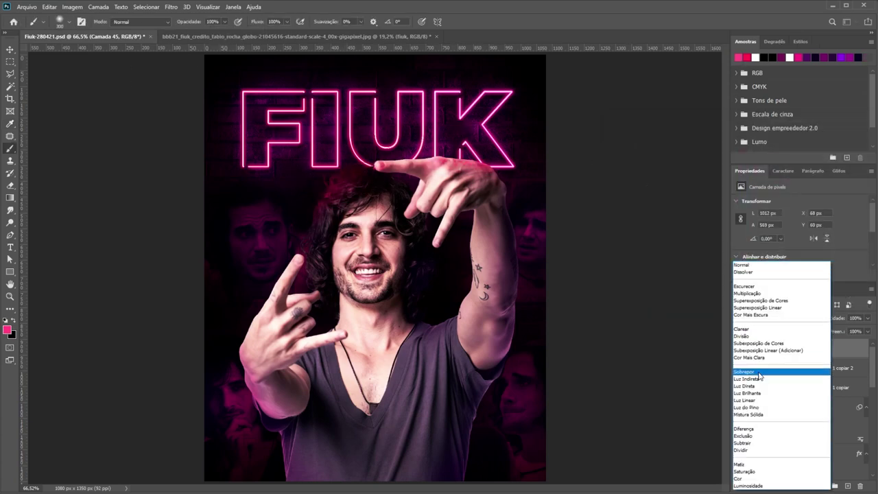
{"action": "left_click", "coordinate": [759, 372]}
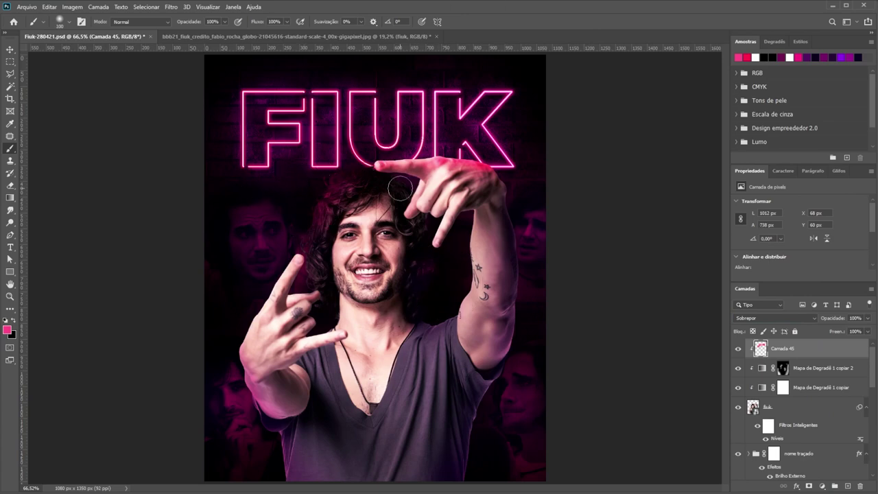
{"action": "scroll", "coordinate": [419, 196], "scroll_direction": "up", "scroll_amount": 5}
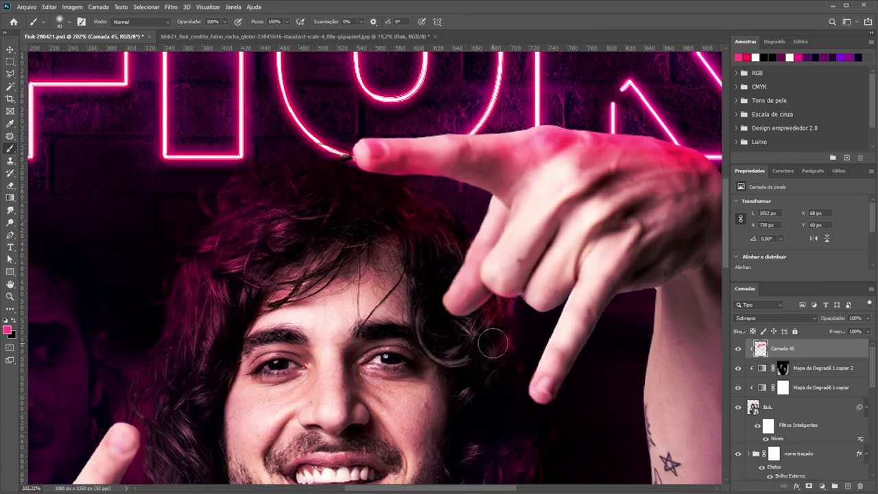
{"action": "scroll", "coordinate": [481, 386], "scroll_direction": "down", "scroll_amount": 5}
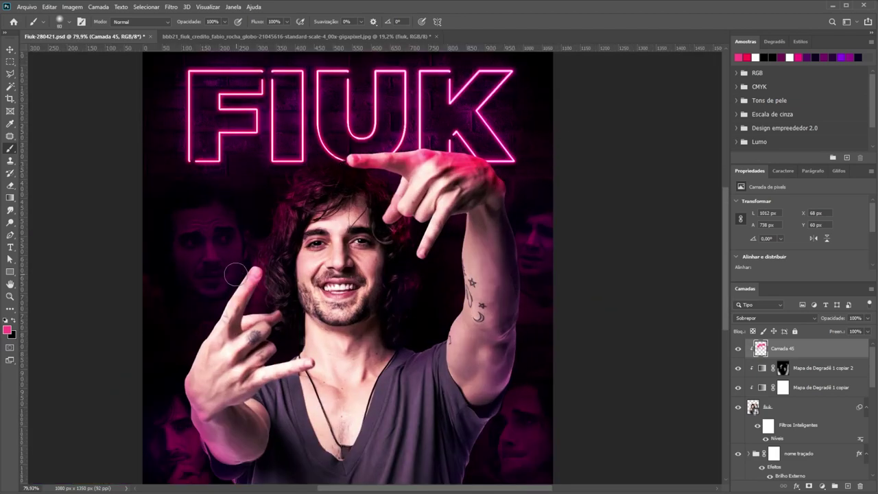
{"action": "key", "text": "ctrl+shift+m"}
{"action": "key", "text": "d"}
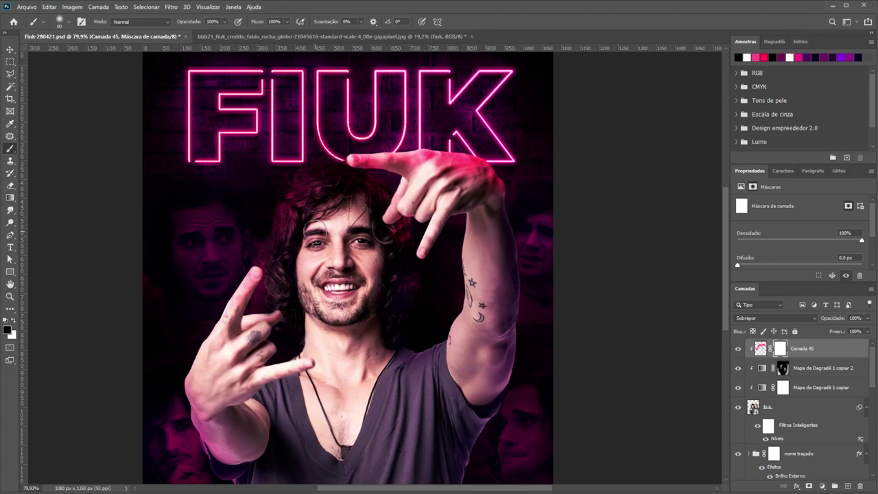
{"action": "key", "text": "4"}
{"action": "key", "text": "6"}
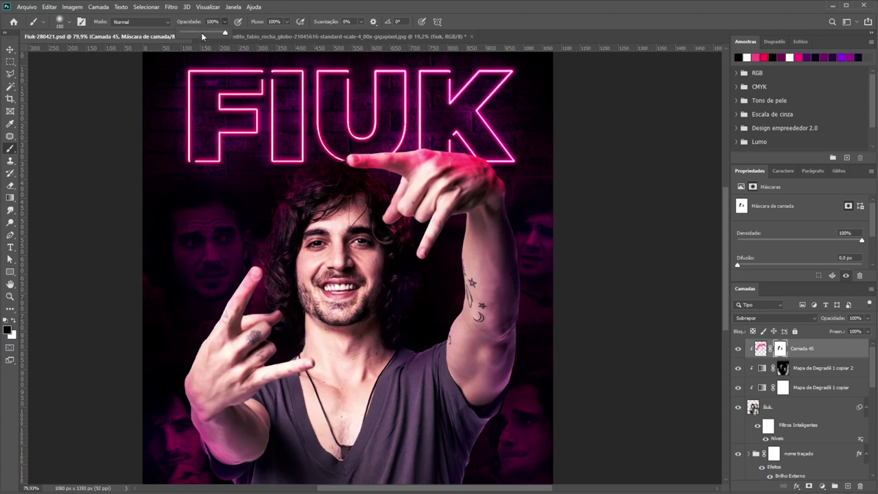
{"action": "scroll", "coordinate": [500, 196], "scroll_direction": "down", "scroll_amount": 2}
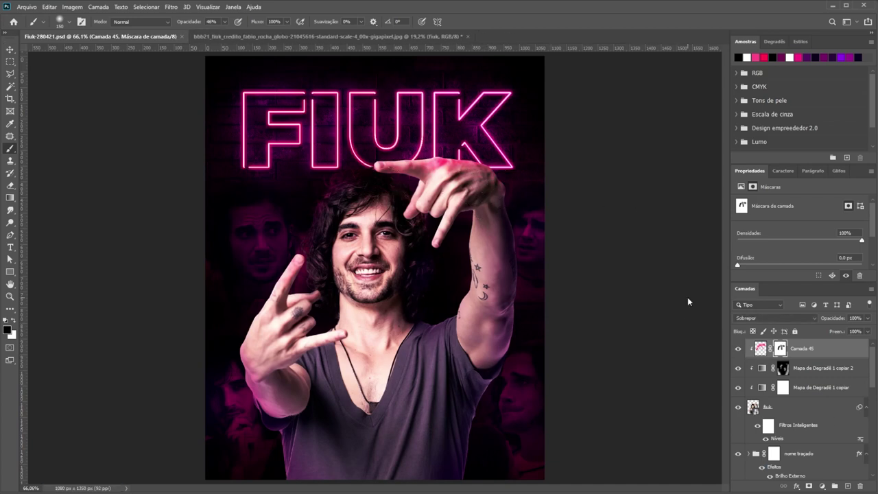
Step: Create Camada 46 and paint a broad stroke on it with a 175 px brush
{"action": "left_click", "coordinate": [848, 486]}
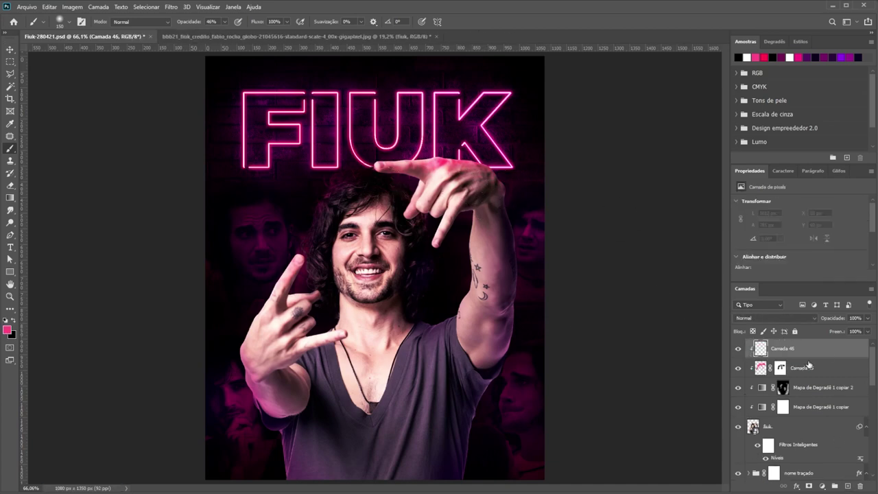
{"action": "scroll", "coordinate": [527, 427], "scroll_direction": "down", "scroll_amount": 1}
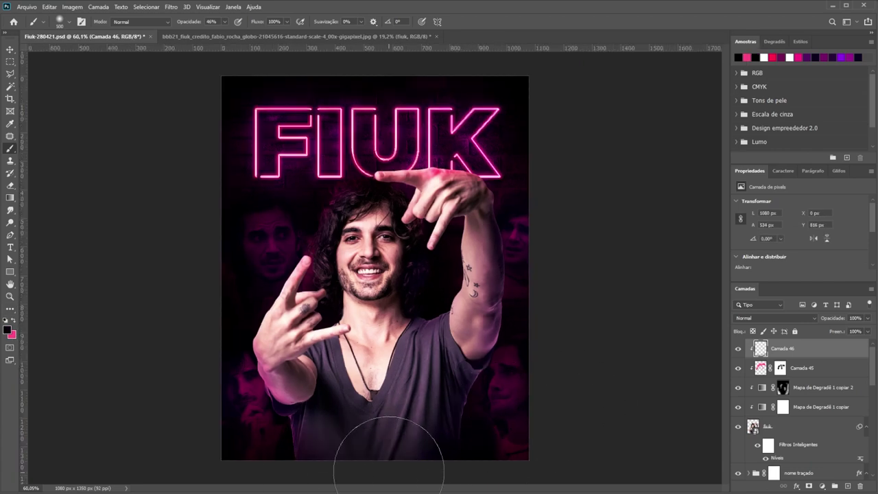
{"action": "key", "text": "bracketleft"}
{"action": "key", "text": "bracketleft"}
{"action": "key", "text": "bracketleft"}
{"action": "scroll", "coordinate": [544, 315], "scroll_direction": "up", "scroll_amount": 1}
{"action": "left_click_drag", "start_coordinate": [544, 316], "coordinate": [506, 460]}
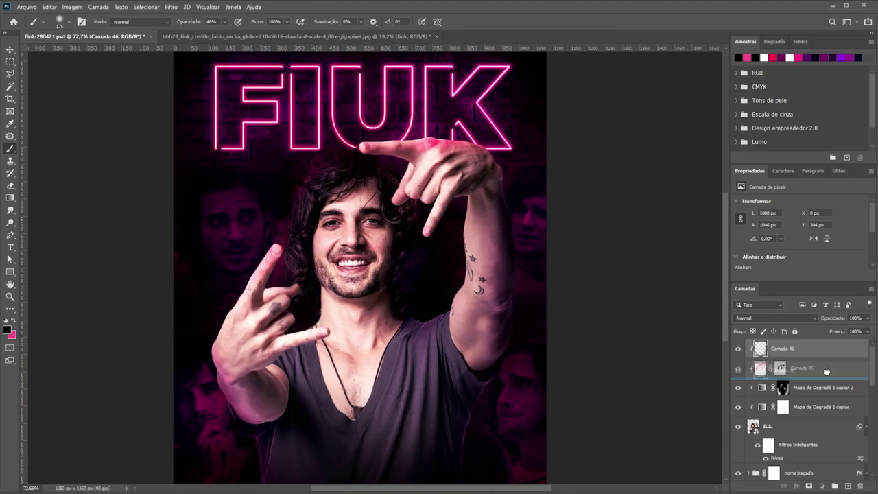
Step: Move Camada 46 beneath Camada 45, blend it with Multiplicação, add a mask, and set flow to 43%
{"action": "left_click_drag", "start_coordinate": [813, 348], "coordinate": [816, 412]}
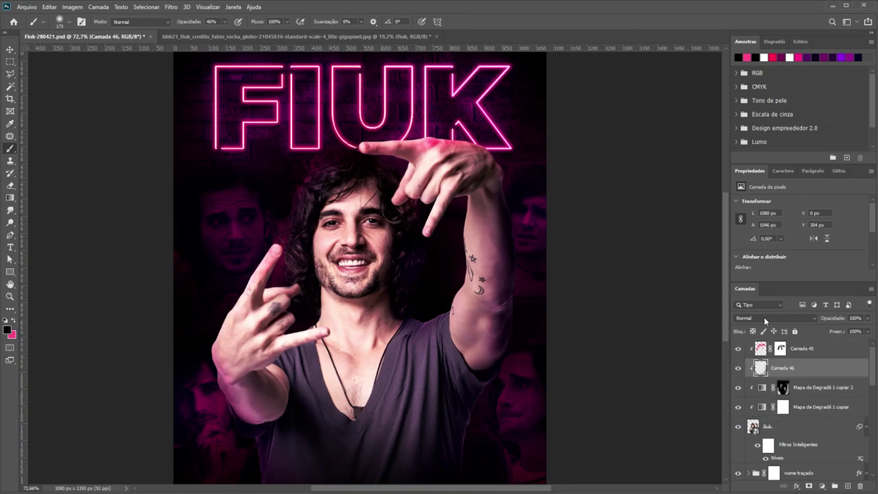
{"action": "left_click", "coordinate": [764, 318]}
{"action": "left_click", "coordinate": [762, 294]}
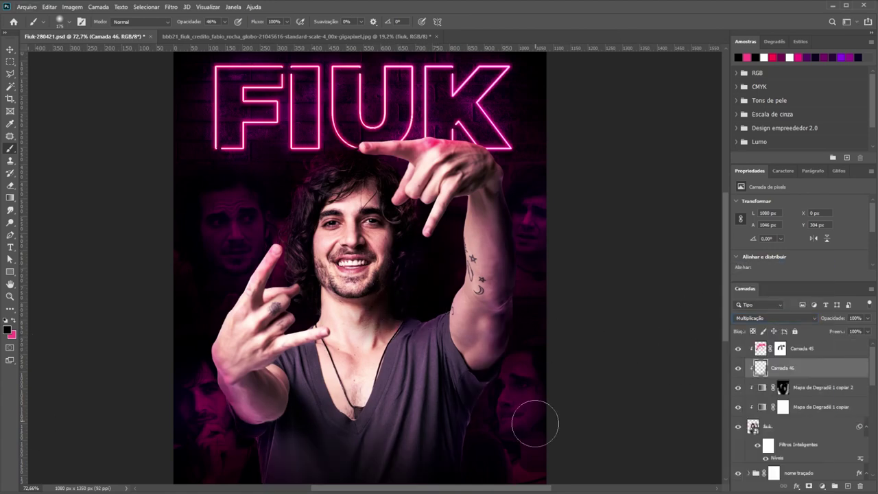
{"action": "scroll", "coordinate": [524, 348], "scroll_direction": "down", "scroll_amount": 1}
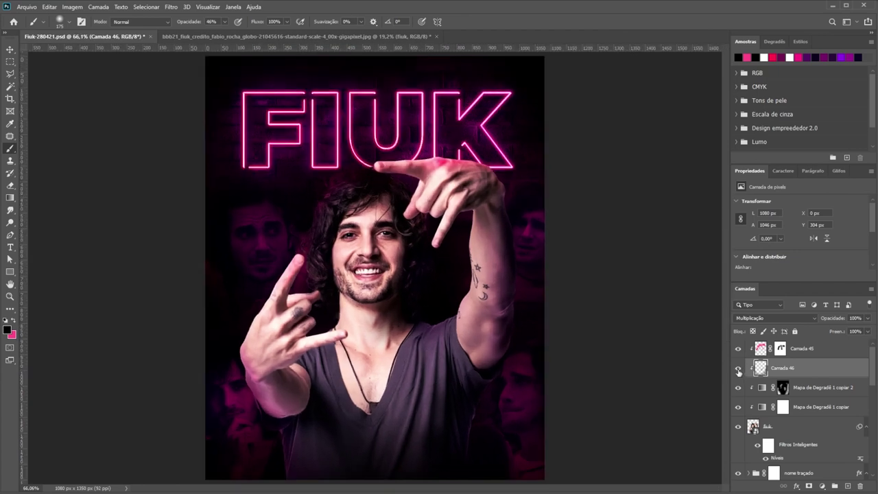
{"action": "left_click", "coordinate": [809, 486]}
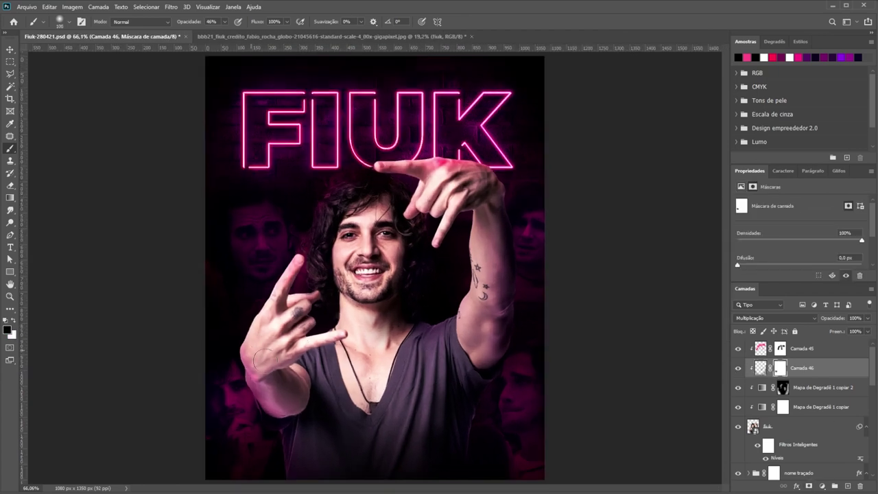
{"action": "left_click", "coordinate": [783, 387]}
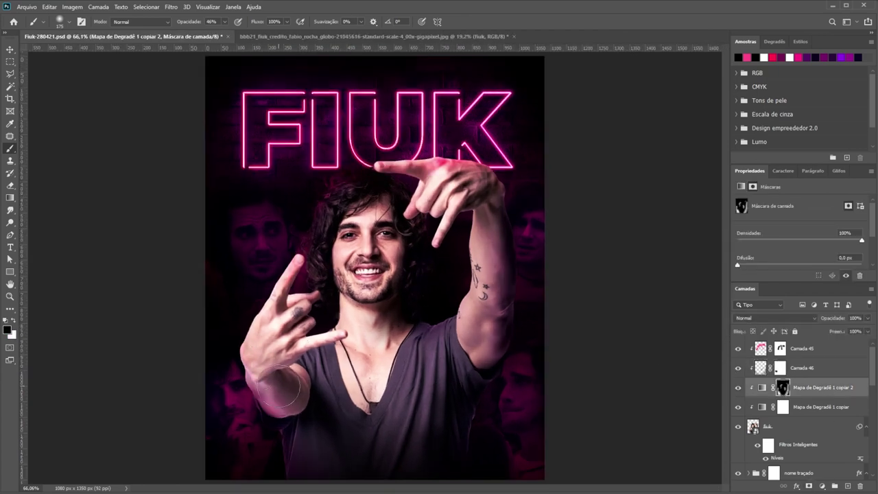
{"action": "key", "text": "shift+4"}
{"action": "key", "text": "shift+3"}
{"action": "left_click", "coordinate": [748, 349]}
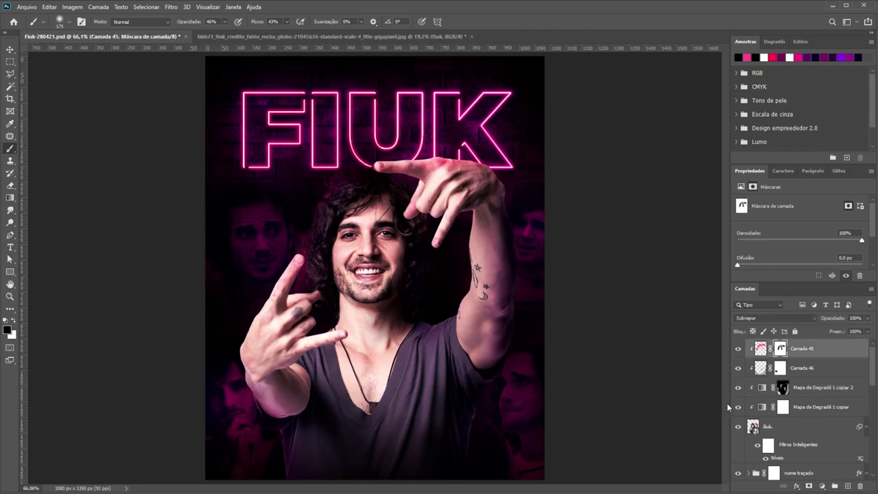
Step: Select Camada 44 and set up a white, 200 px brush
{"action": "key", "text": "v"}
{"action": "scroll", "coordinate": [823, 426], "scroll_direction": "down", "scroll_amount": 3}
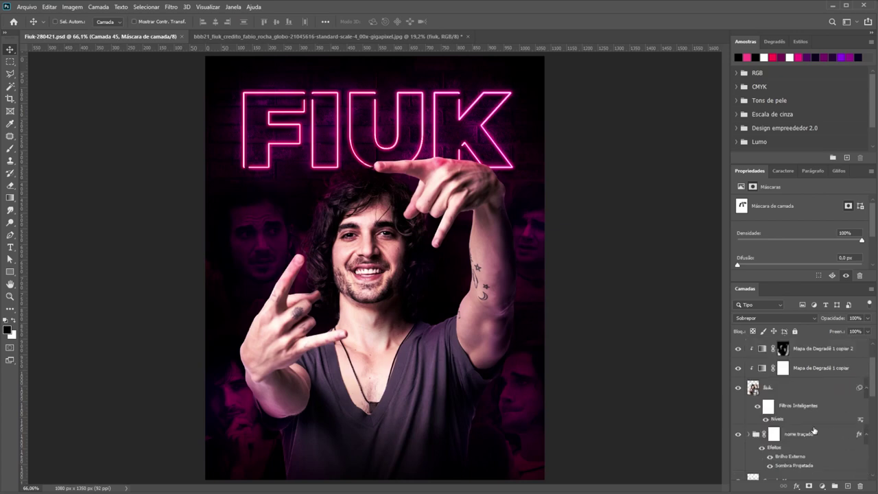
{"action": "left_click", "coordinate": [775, 422]}
{"action": "left_click", "coordinate": [9, 332]}
{"action": "left_click", "coordinate": [614, 122]}
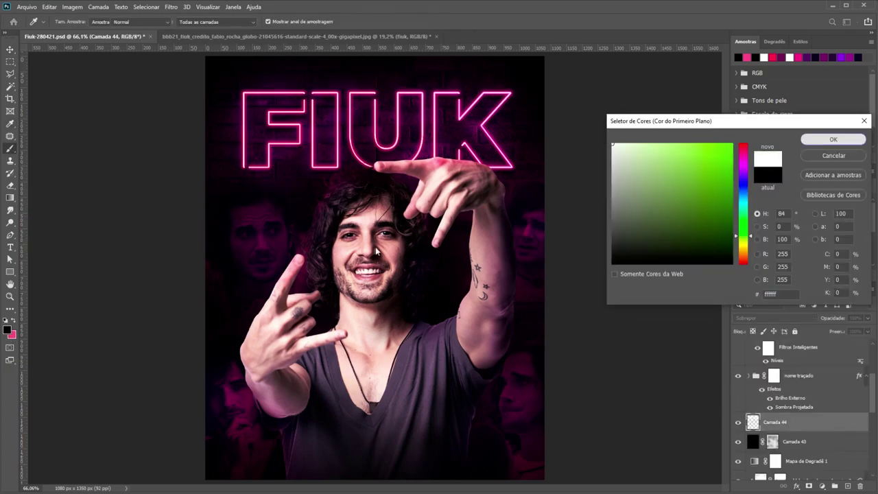
{"action": "key", "text": "Return"}
{"action": "key", "text": "b"}
{"action": "key", "text": "bracketleft"}
{"action": "key", "text": "bracketleft"}
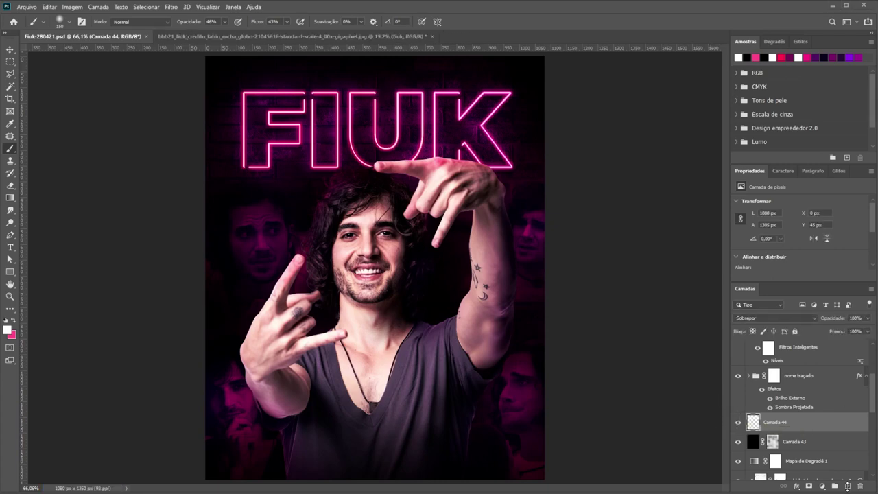
Step: Create Camada 47 with a pink 500 px brush and move it to the top of the layers
{"action": "left_click", "coordinate": [848, 486], "text": "ctrl"}
{"action": "key", "text": "x"}
{"action": "key", "text": "bracketright"}
{"action": "key", "text": "bracketright"}
{"action": "key", "text": "bracketright"}
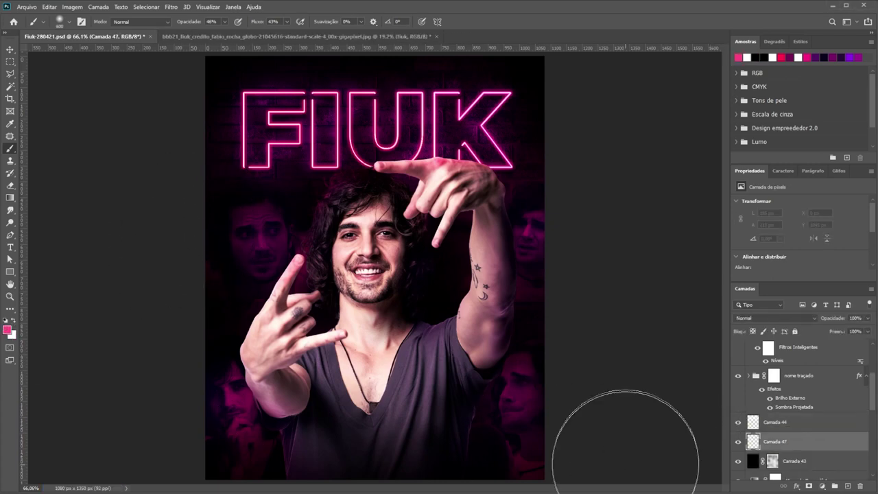
{"action": "scroll", "coordinate": [506, 417], "scroll_direction": "down", "scroll_amount": 2}
{"action": "left_click_drag", "start_coordinate": [776, 441], "coordinate": [776, 369]}
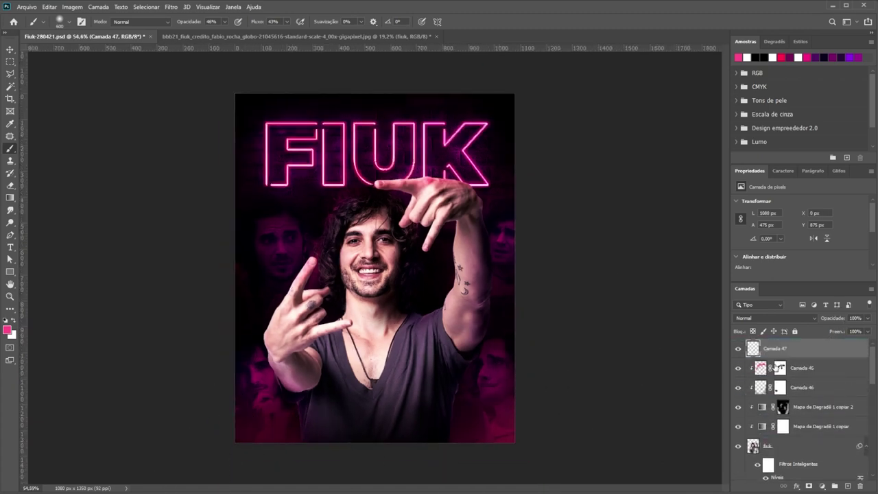
{"action": "scroll", "coordinate": [378, 276], "scroll_direction": "up", "scroll_amount": 2}
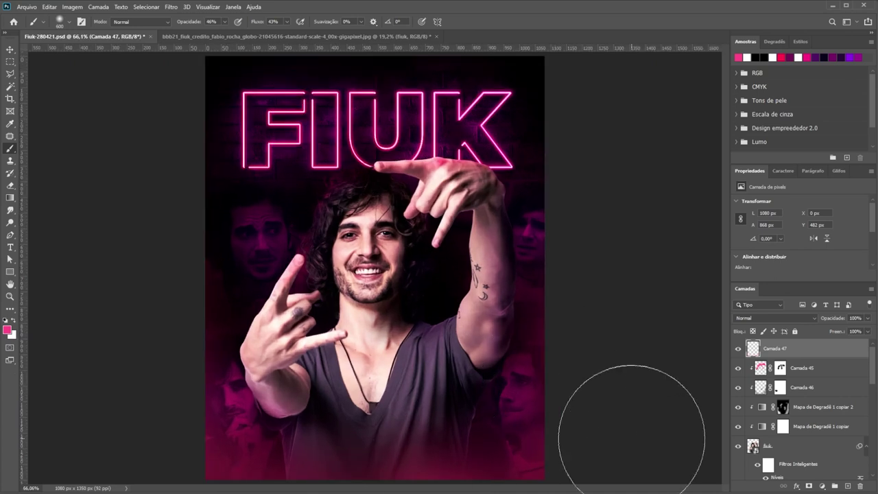
Step: Give Camada 47 a light pink Color Overlay layer style
{"action": "key", "text": "v"}
{"action": "double_click", "coordinate": [823, 348]}
{"action": "left_click", "coordinate": [497, 212]}
{"action": "left_click", "coordinate": [736, 106]}
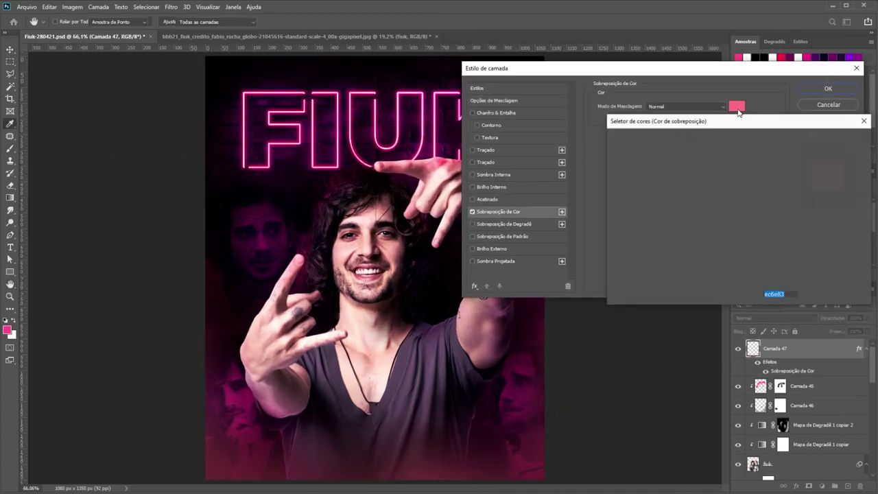
{"action": "left_click", "coordinate": [724, 147]}
{"action": "left_click", "coordinate": [745, 152]}
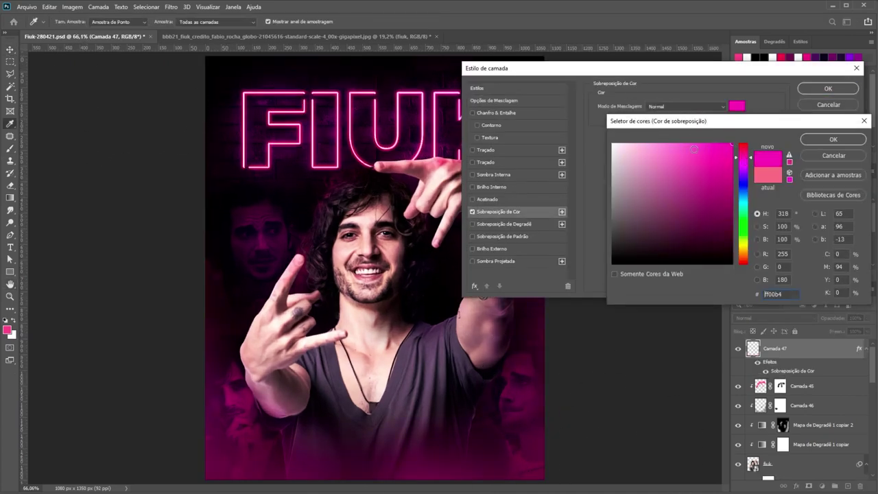
{"action": "left_click", "coordinate": [695, 147]}
{"action": "left_click", "coordinate": [829, 139]}
{"action": "left_click", "coordinate": [828, 88]}
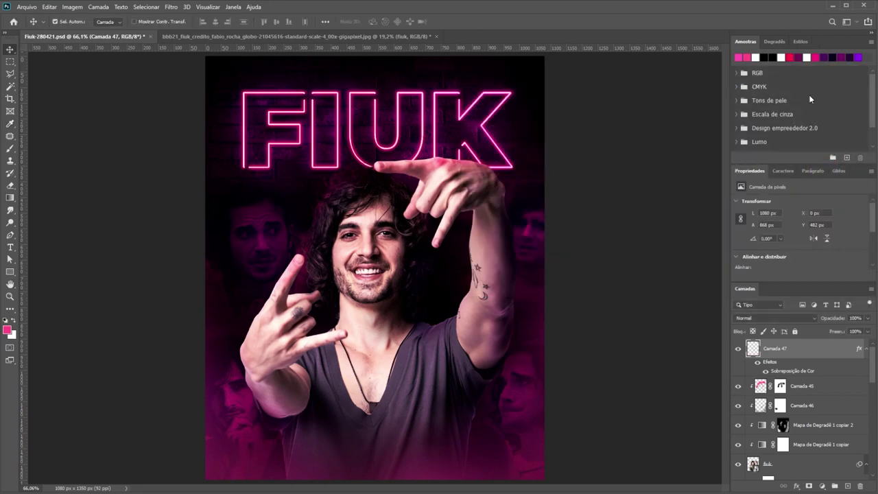
Step: Reposition the pink glow lower on the poster and add a layer mask to Camada 47
{"action": "key", "text": "ctrl+t"}
{"action": "left_click_drag", "start_coordinate": [389, 180], "coordinate": [412, 405]}
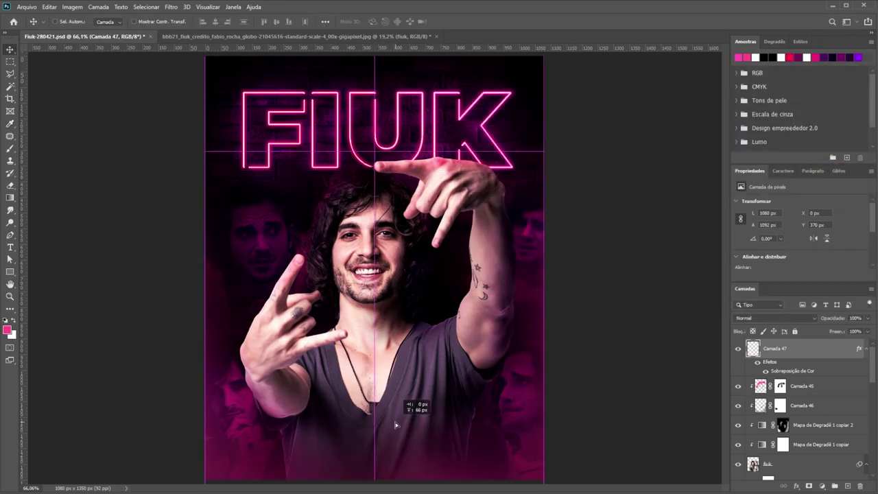
{"action": "key", "text": "Return"}
{"action": "left_click", "coordinate": [809, 486]}
{"action": "key", "text": "b"}
{"action": "key", "text": "d"}
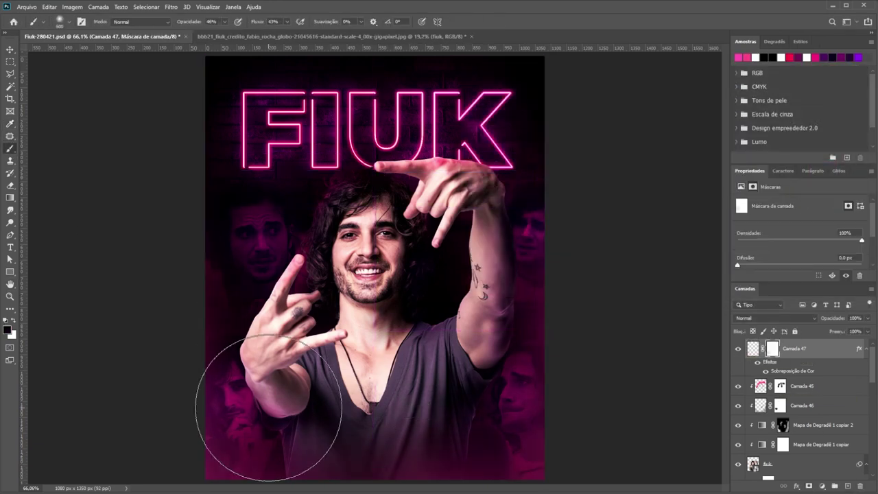
Step: Group the artwork layers into a group named fiuk
{"action": "left_click", "coordinate": [803, 386]}
{"action": "scroll", "coordinate": [803, 412], "scroll_direction": "down", "scroll_amount": 2}
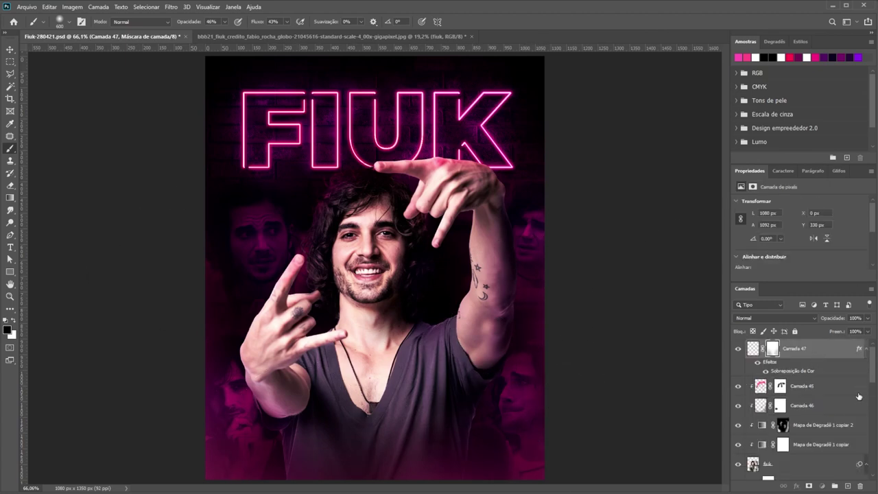
{"action": "left_click", "coordinate": [803, 411], "text": "shift"}
{"action": "key", "text": "ctrl+g"}
{"action": "double_click", "coordinate": [818, 383]}
{"action": "key", "text": "Return"}
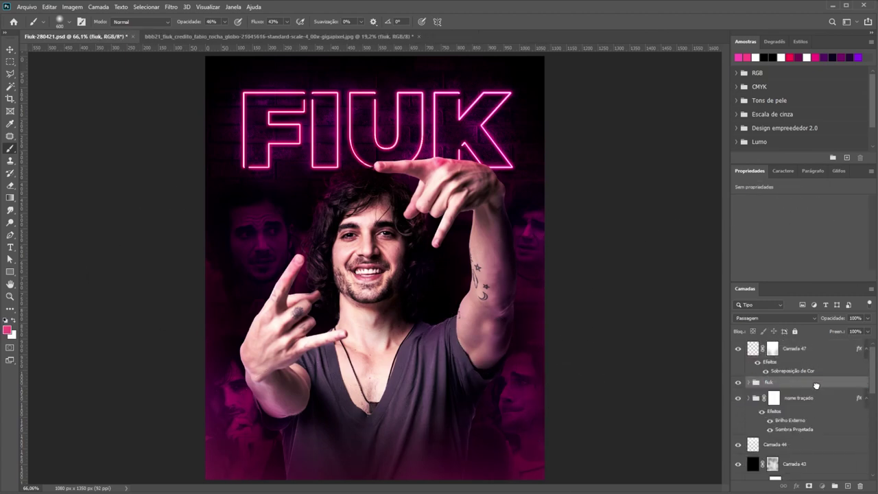
{"action": "left_click", "coordinate": [796, 349]}
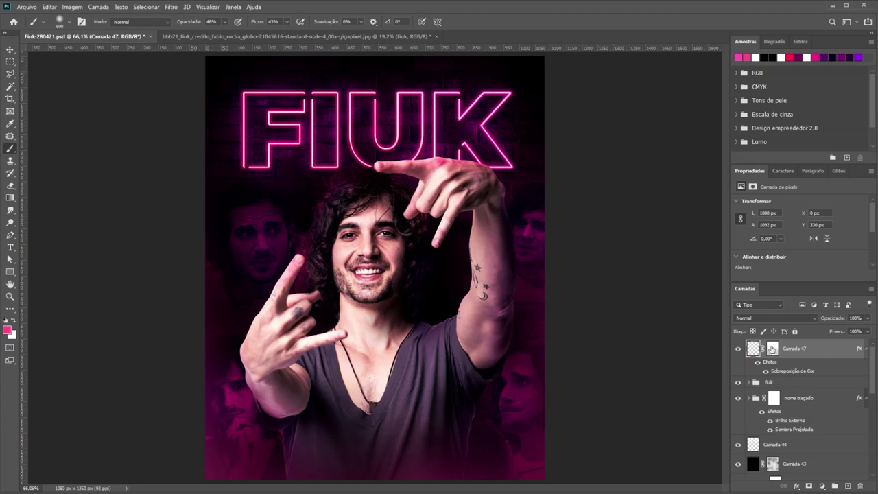
Step: Select Camada 47's mask and toggle the layer's visibility to compare
{"action": "left_click", "coordinate": [771, 348]}
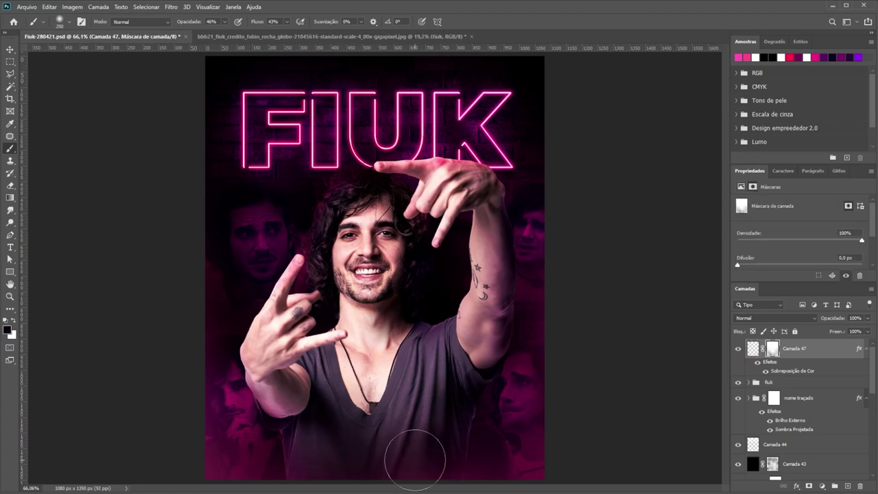
{"action": "left_click", "coordinate": [738, 349]}
{"action": "left_click", "coordinate": [738, 348]}
Step: Add a 'bbb21' text layer, rotate and enlarge it, and move it beside FIUK's left edge
{"action": "key", "text": "v"}
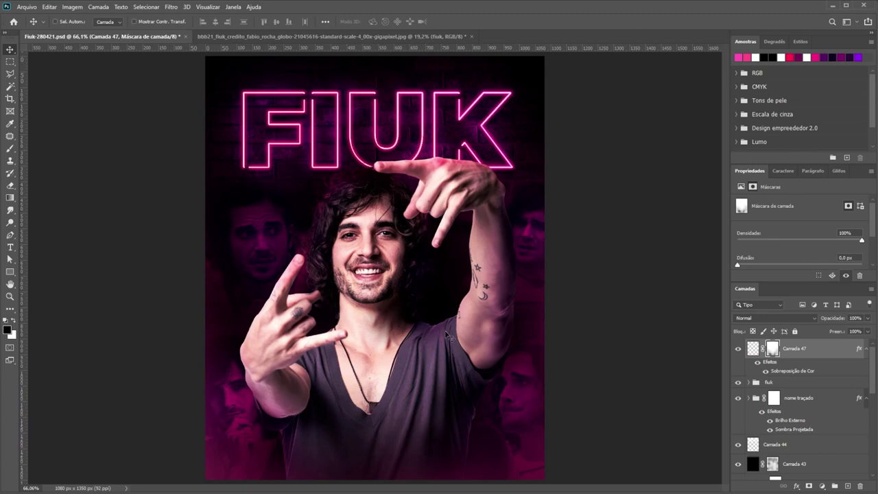
{"action": "key", "text": "t"}
{"action": "left_click", "coordinate": [397, 321]}
{"action": "key", "text": "BackSpace"}
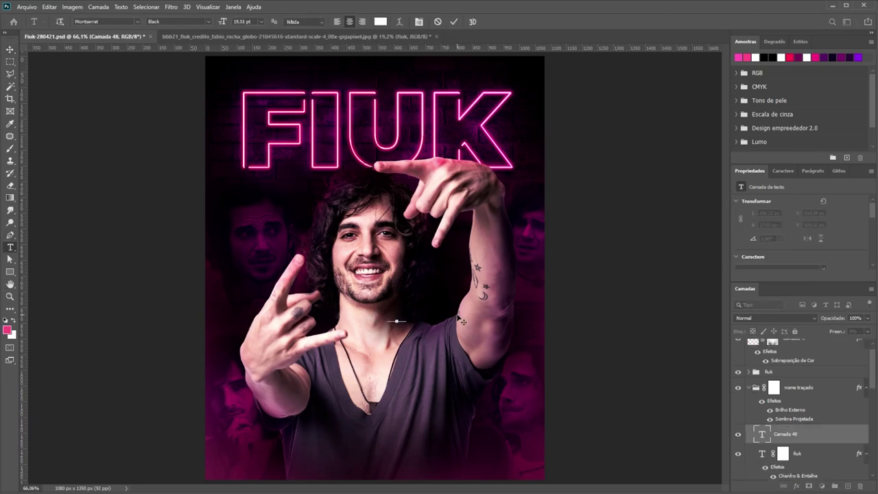
{"action": "type", "text": "bbb21"}
{"action": "mouse_move", "coordinate": [396, 321]}
{"action": "left_mouse_down"}
{"action": "mouse_move", "coordinate": [272, 172]}
{"action": "mouse_move", "coordinate": [346, 172]}
{"action": "mouse_move", "coordinate": [323, 220]}
{"action": "left_mouse_up"}
{"action": "key", "text": "Return"}
{"action": "left_click_drag", "start_coordinate": [282, 152], "coordinate": [225, 152]}
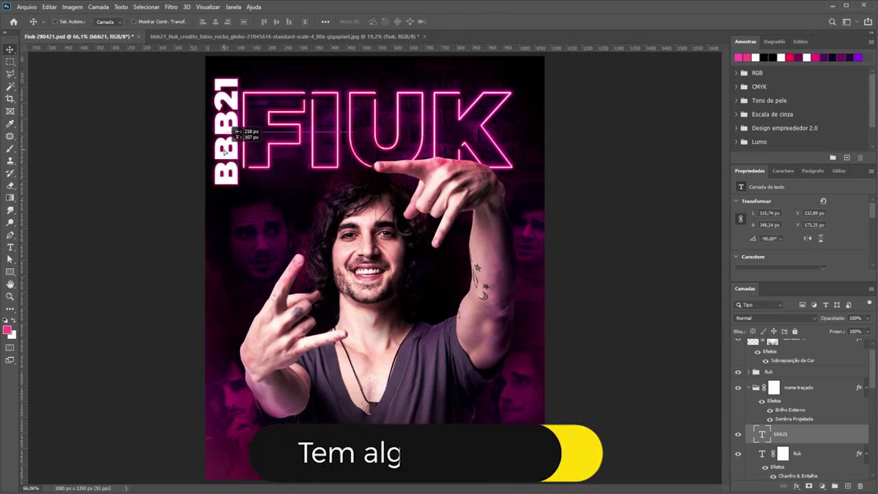
Step: Shrink BBB21 to about 72% and try Montserrat Light with wider tracking, undoing the spacing
{"action": "key", "text": "ctrl+t"}
{"action": "left_click_drag", "start_coordinate": [213, 184], "coordinate": [221, 172]}
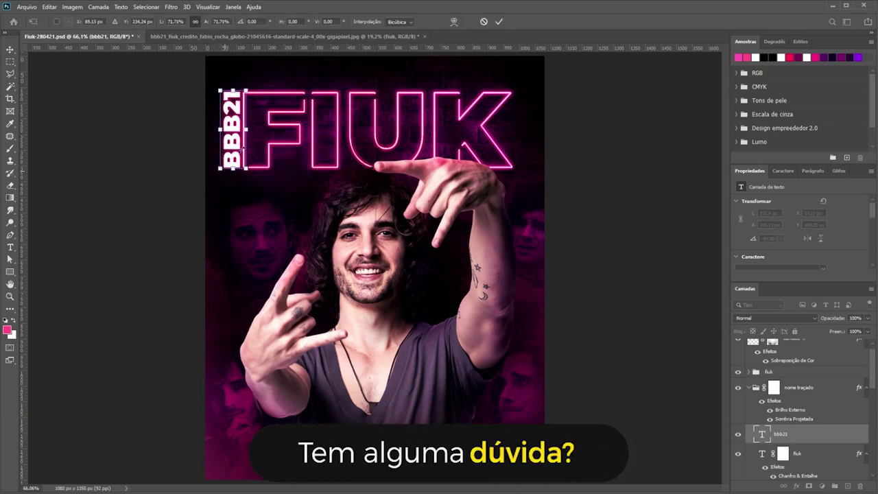
{"action": "key", "text": "Return"}
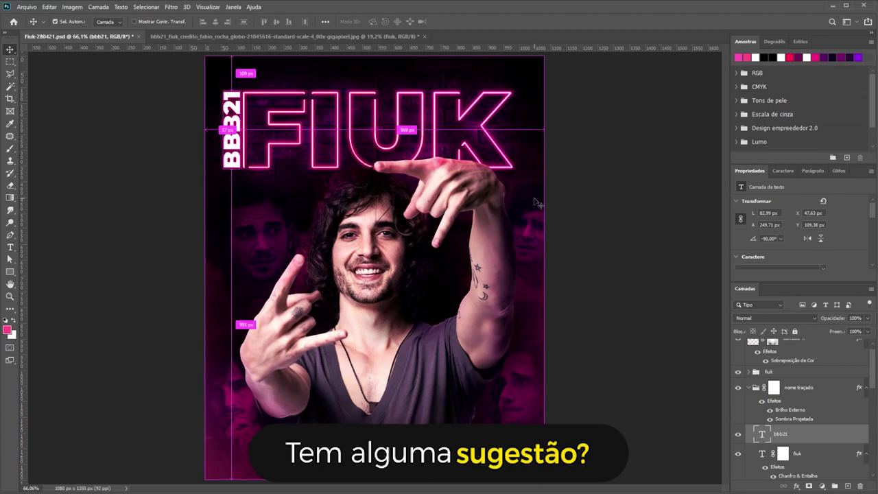
{"action": "left_click", "coordinate": [782, 170]}
{"action": "left_click", "coordinate": [812, 188]}
{"action": "left_click", "coordinate": [809, 213]}
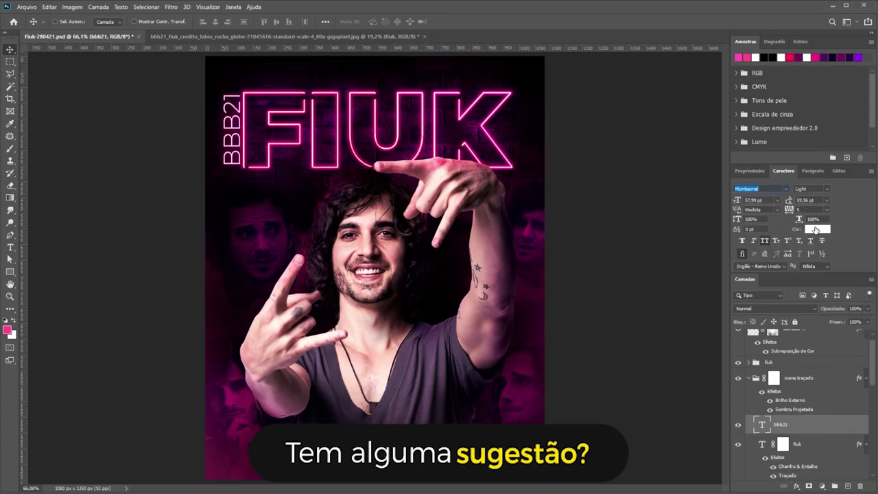
{"action": "left_click", "coordinate": [827, 209]}
{"action": "left_click", "coordinate": [814, 315]}
{"action": "left_click", "coordinate": [826, 209]}
{"action": "left_click", "coordinate": [813, 323]}
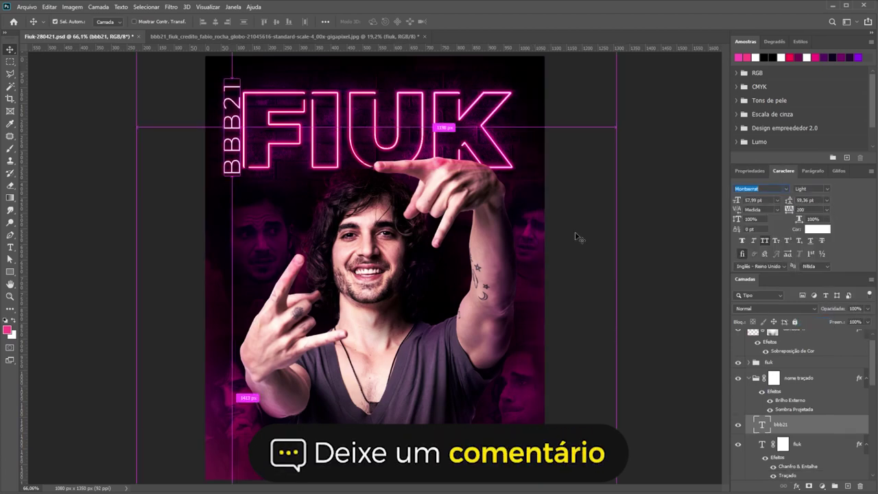
{"action": "key", "text": "ctrl+z"}
Step: Shrink BBB21 to about 44 pt and set it to Medium weight with tracking 300
{"action": "key", "text": "ctrl+t"}
{"action": "left_click_drag", "start_coordinate": [237, 89], "coordinate": [232, 102]}
{"action": "key", "text": "Return"}
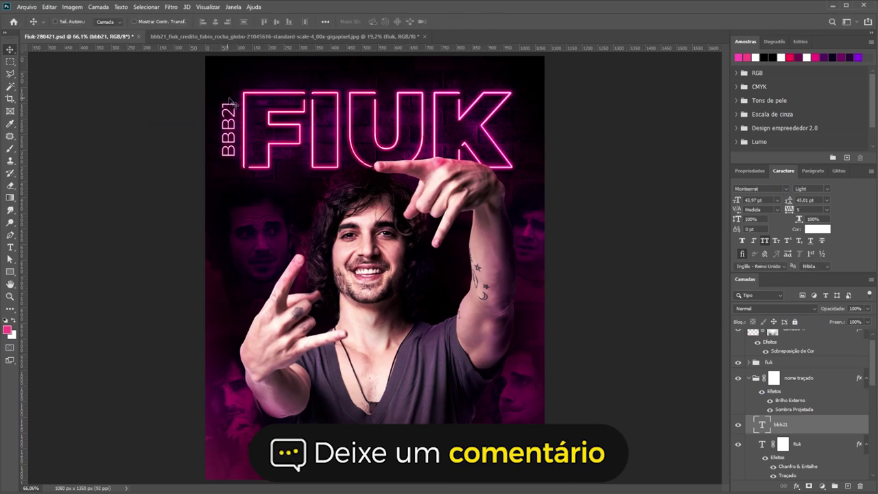
{"action": "left_click", "coordinate": [812, 188]}
{"action": "left_click", "coordinate": [813, 238]}
{"action": "left_click", "coordinate": [827, 188]}
{"action": "left_click", "coordinate": [813, 254]}
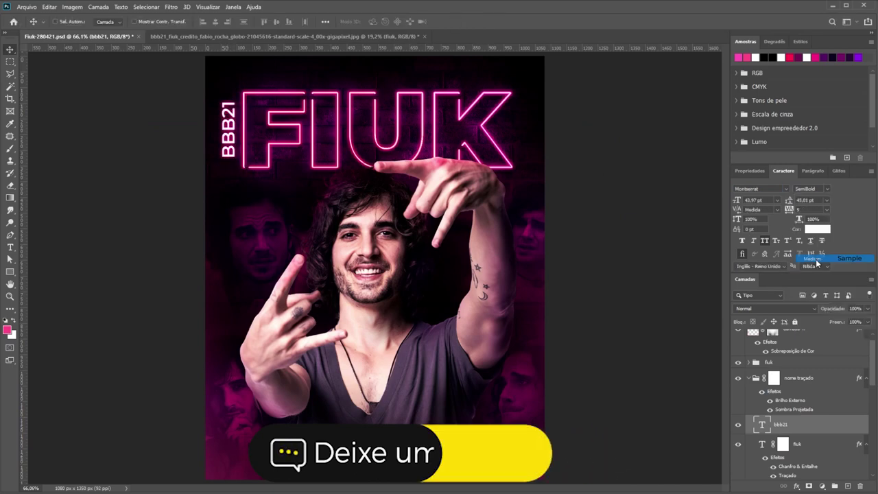
{"action": "left_click", "coordinate": [826, 209]}
{"action": "left_click", "coordinate": [814, 323]}
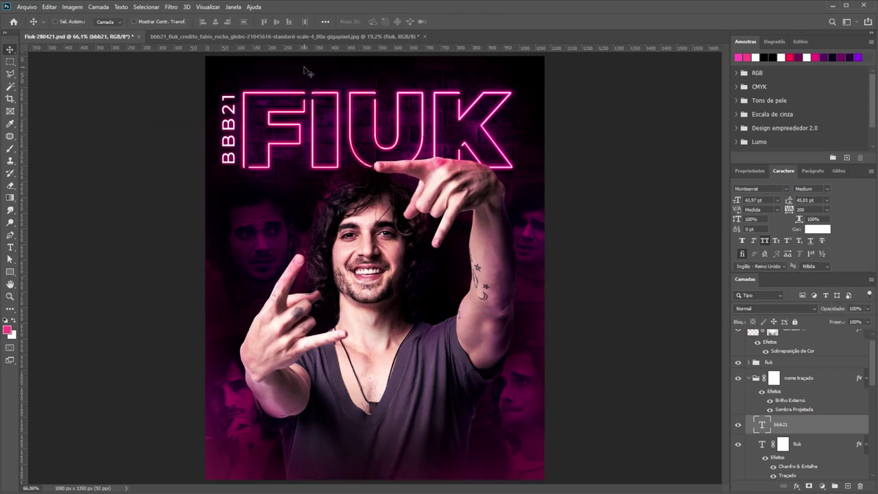
{"action": "type", "text": "300"}
{"action": "key", "text": "Return"}
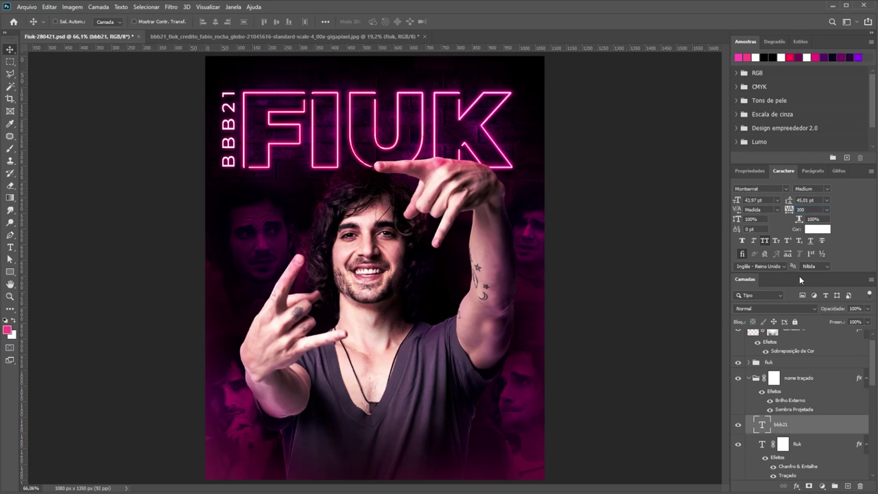
Step: Switch BBB21 to Montserrat Light with tracking 400 and resize it to fit beside FIUK
{"action": "left_click", "coordinate": [811, 188]}
{"action": "left_click", "coordinate": [815, 247]}
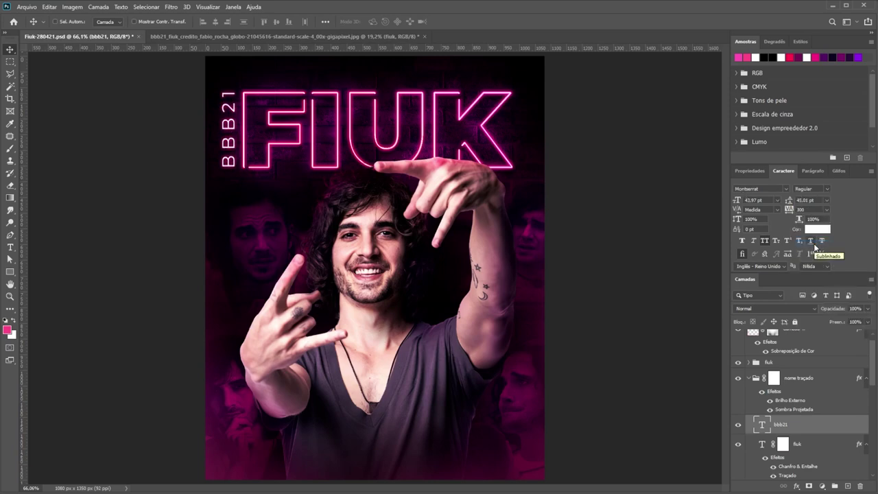
{"action": "left_click", "coordinate": [827, 190]}
{"action": "left_click", "coordinate": [807, 231]}
{"action": "type", "text": "00"}
{"action": "key", "text": "Return"}
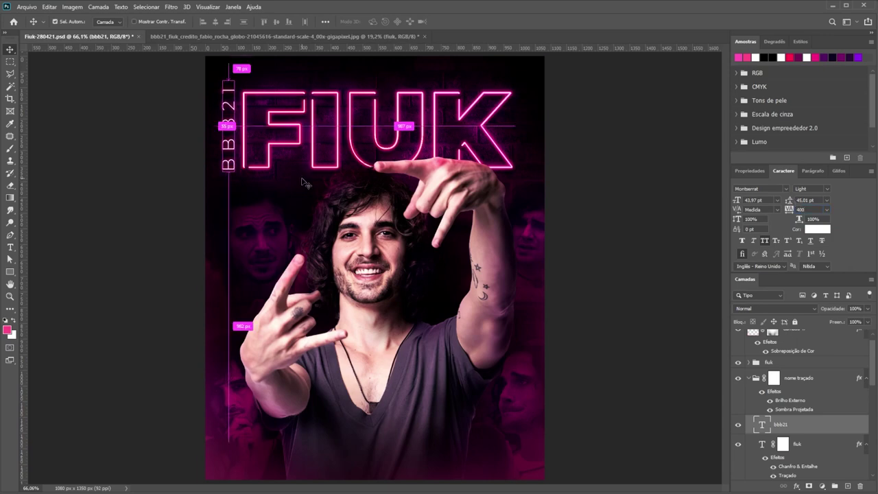
{"action": "left_click_drag", "start_coordinate": [226, 89], "coordinate": [232, 91]}
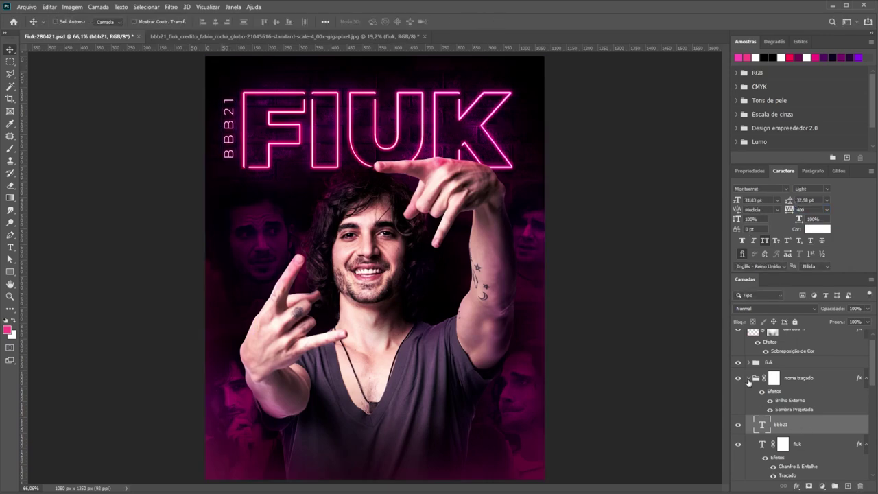
{"action": "left_click", "coordinate": [748, 378]}
{"action": "key", "text": "shift+Right"}
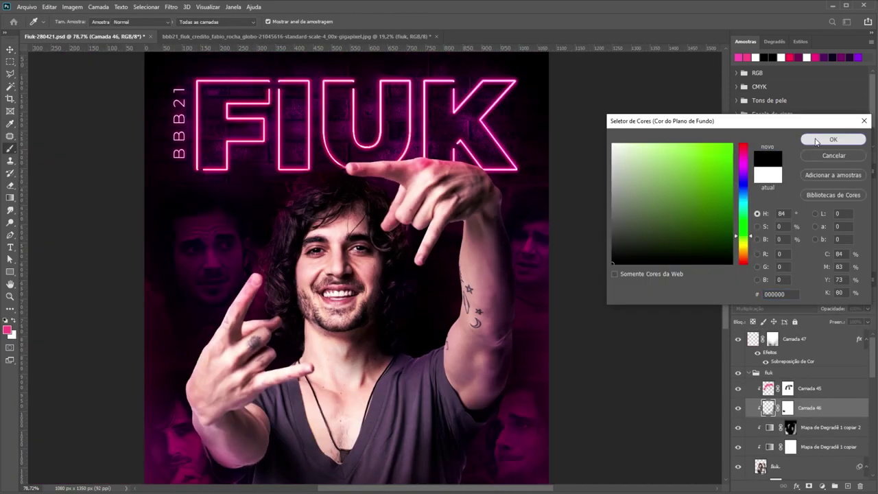
Step: Make black the painting colour, zoom out, and select the fiuk photo layer
{"action": "key", "text": "x"}
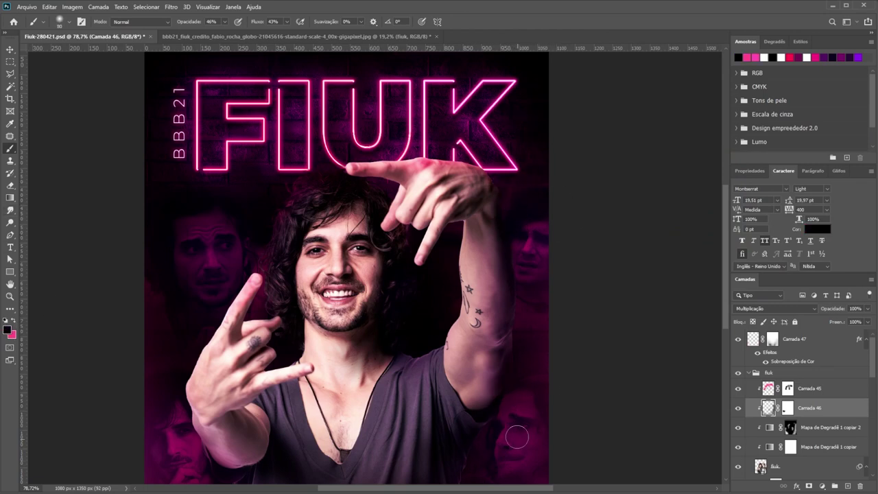
{"action": "scroll", "coordinate": [199, 432], "scroll_direction": "down", "scroll_amount": 1}
{"action": "scroll", "coordinate": [253, 456], "scroll_direction": "down", "scroll_amount": 1}
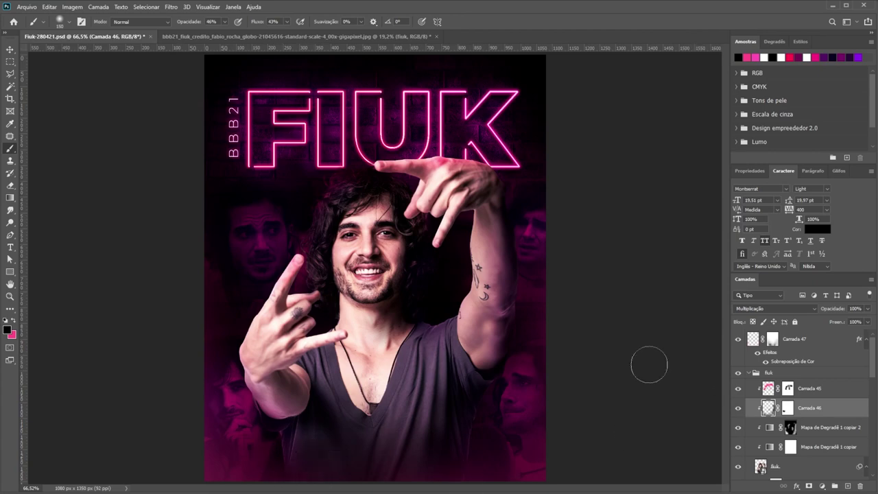
{"action": "key", "text": "v"}
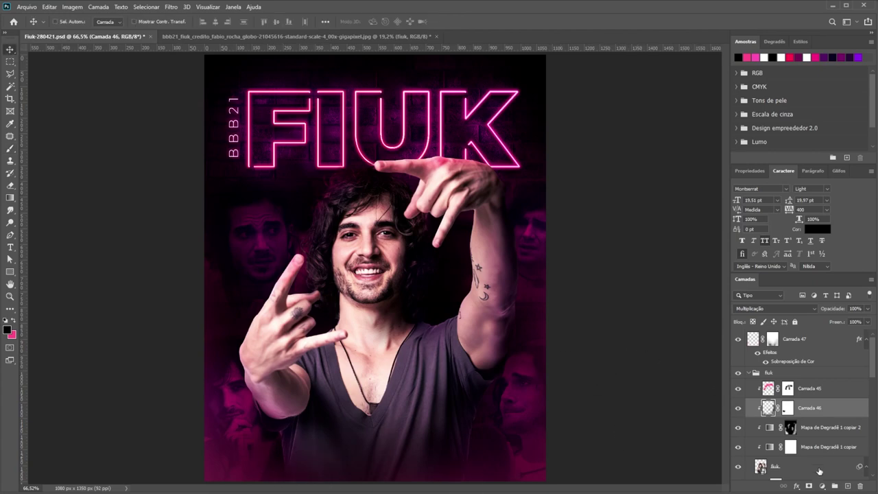
{"action": "left_click", "coordinate": [819, 468]}
{"action": "left_click", "coordinate": [171, 7]}
Step: Apply an Alta Frequência smart filter to the fiuk photo, blended as Luz Direta, with radius 2
{"action": "left_click", "coordinate": [322, 204]}
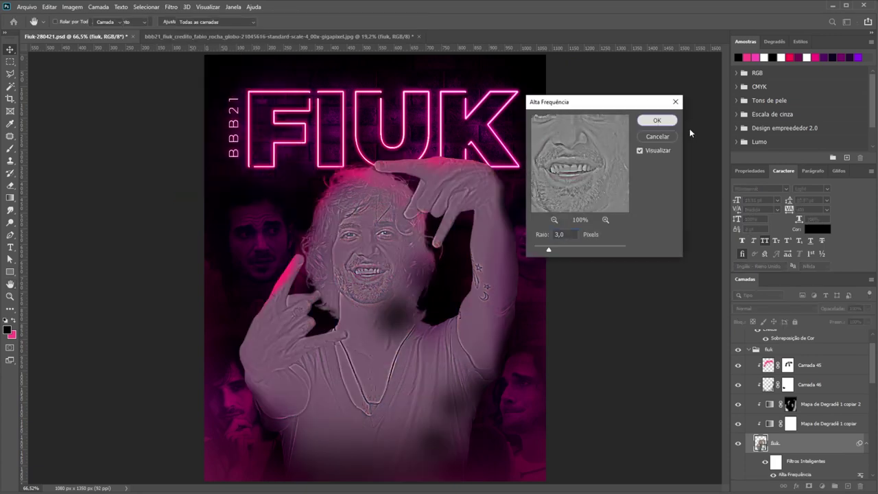
{"action": "left_click", "coordinate": [657, 120]}
{"action": "double_click", "coordinate": [861, 474]}
{"action": "left_click", "coordinate": [589, 120]}
{"action": "left_click", "coordinate": [583, 271]}
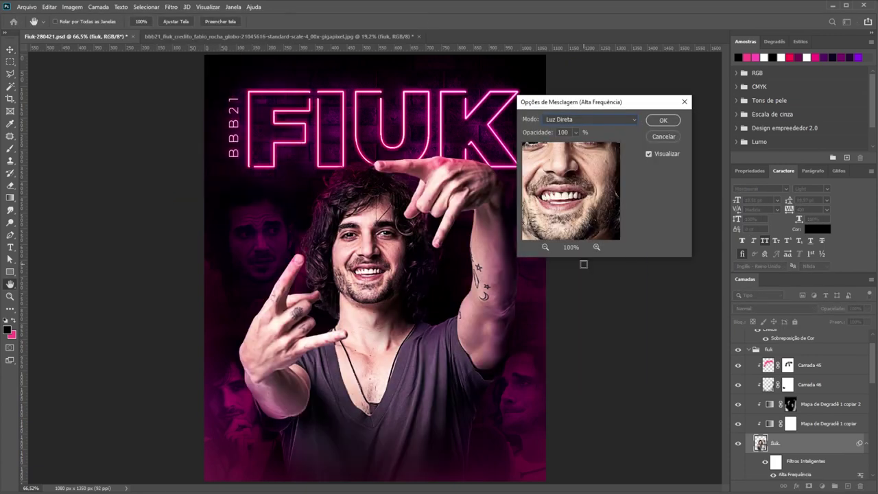
{"action": "key", "text": "Up"}
{"action": "key", "text": "Up"}
{"action": "key", "text": "Up"}
{"action": "key", "text": "Return"}
{"action": "double_click", "coordinate": [789, 475]}
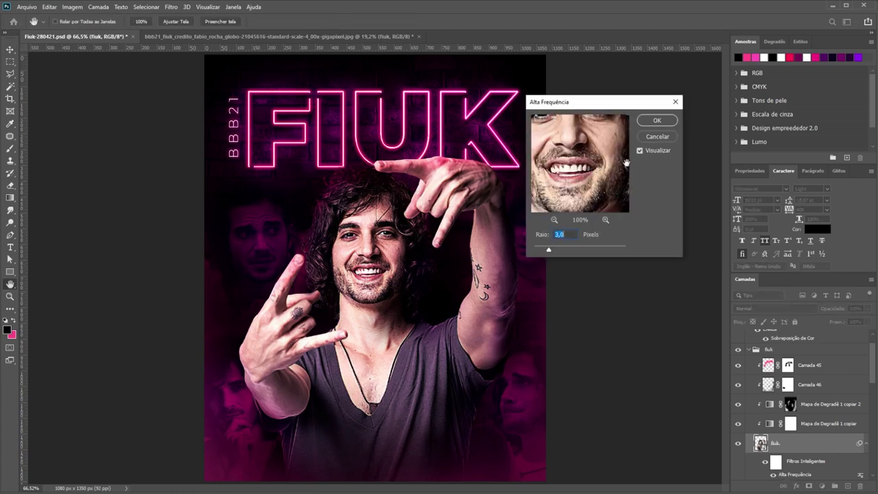
{"action": "left_click", "coordinate": [656, 121]}
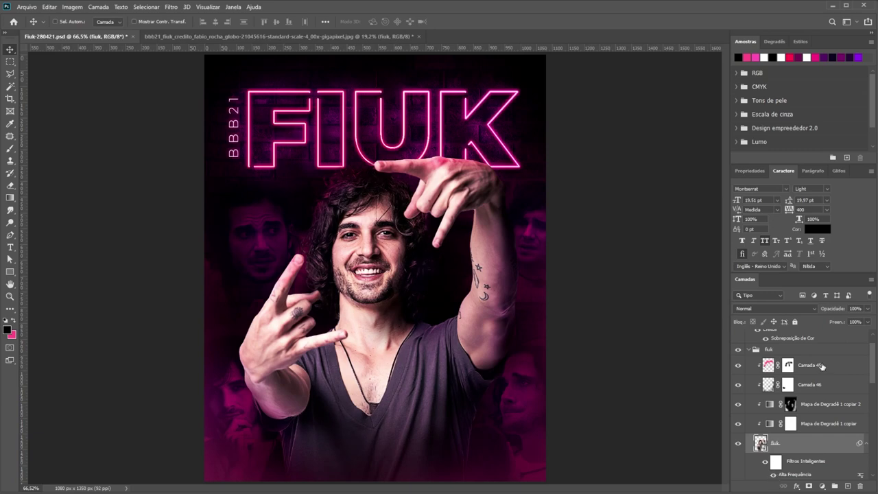
{"action": "scroll", "coordinate": [822, 366], "scroll_direction": "up", "scroll_amount": 1}
Step: Move the wave lines to the poster's bottom left and give them a pink Color Overlay
{"action": "left_click", "coordinate": [749, 372]}
{"action": "key", "text": "alt+Tab"}
{"action": "key", "text": "alt+Tab"}
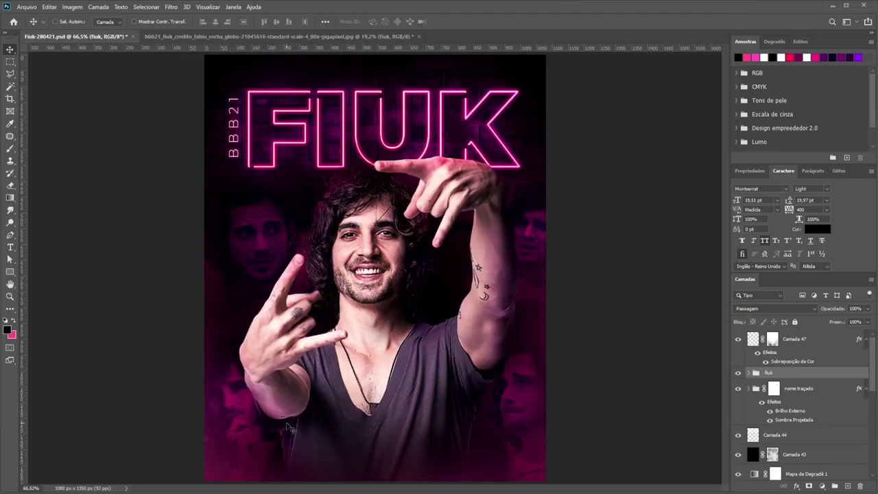
{"action": "left_click_drag", "start_coordinate": [511, 269], "coordinate": [371, 447]}
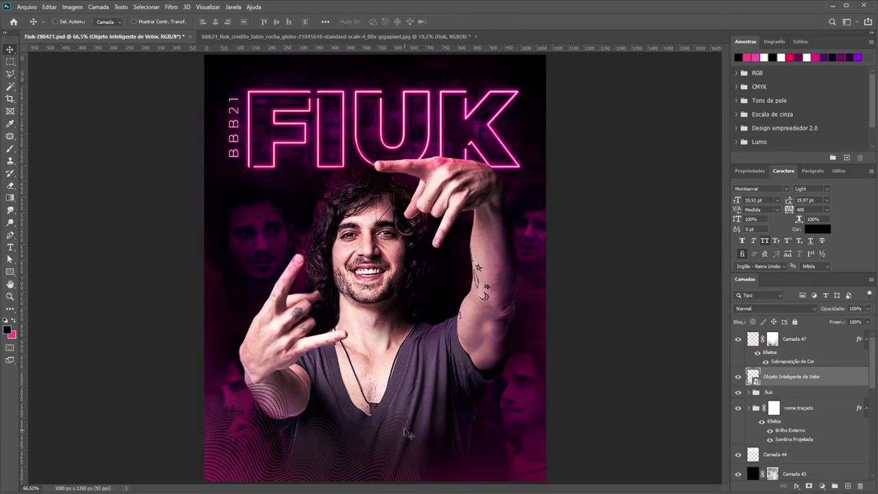
{"action": "double_click", "coordinate": [843, 379]}
{"action": "left_click", "coordinate": [499, 211]}
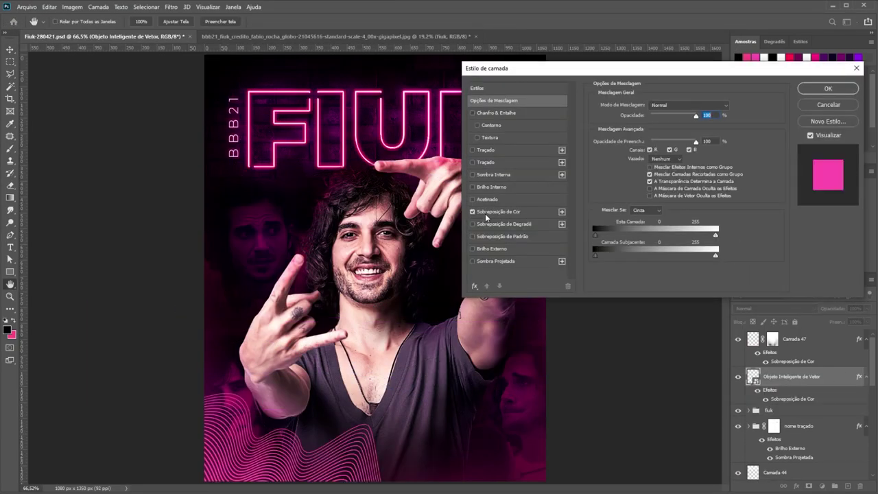
{"action": "left_click", "coordinate": [737, 106]}
{"action": "left_click", "coordinate": [833, 139]}
{"action": "left_click", "coordinate": [828, 88]}
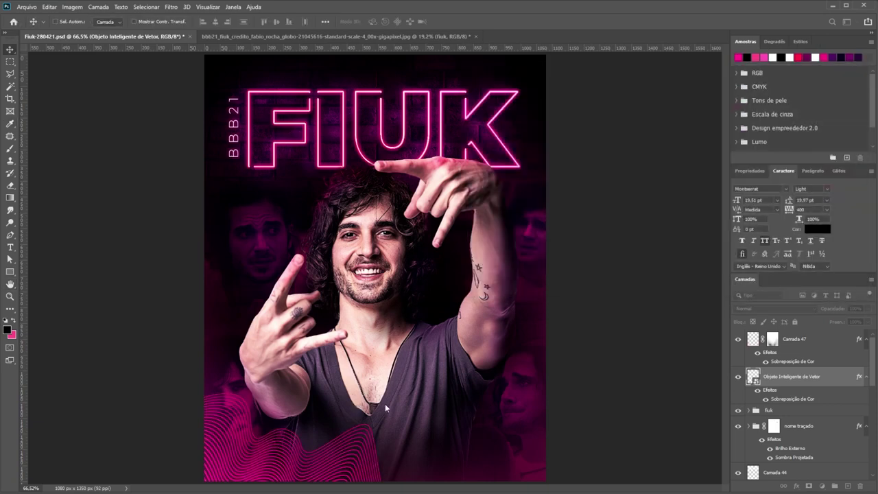
{"action": "left_click_drag", "start_coordinate": [357, 401], "coordinate": [376, 411]}
Step: Reposition the Camada 47 background photo, then duplicate the wavy-line graphic into the top-right corner
{"action": "left_click", "coordinate": [793, 339]}
{"action": "scroll", "coordinate": [807, 431], "scroll_direction": "down", "scroll_amount": 5}
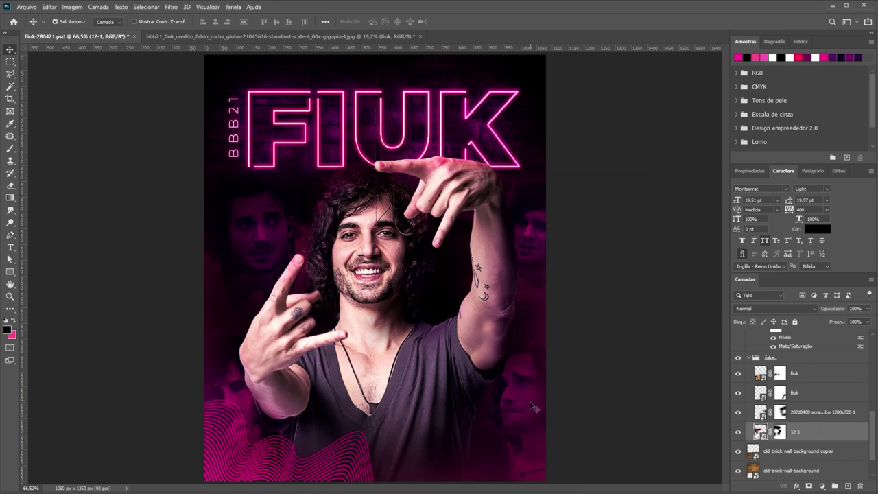
{"action": "left_click_drag", "start_coordinate": [533, 407], "coordinate": [636, 380]}
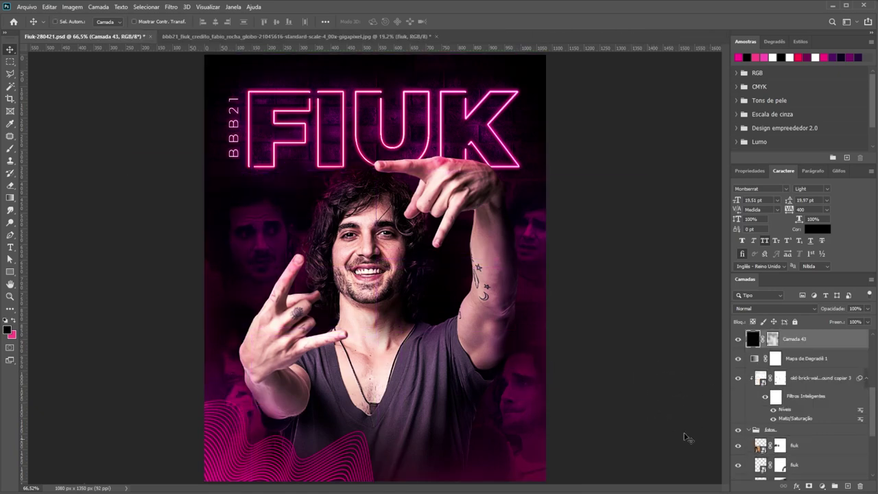
{"action": "left_click", "coordinate": [10, 148]}
{"action": "key", "text": "v"}
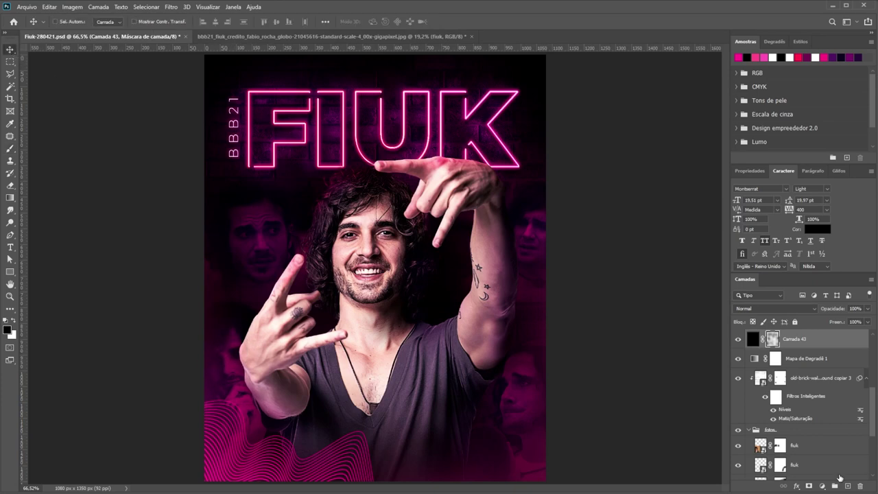
{"action": "left_click", "coordinate": [828, 448]}
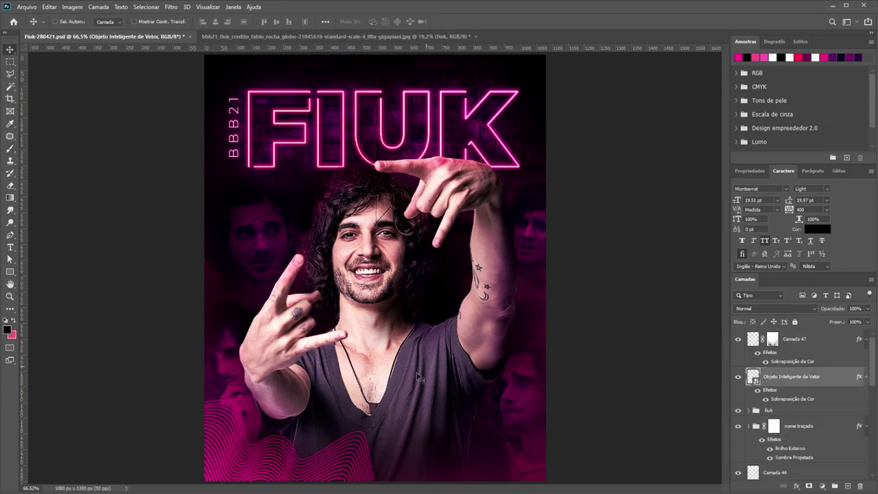
{"action": "key", "text": "Return"}
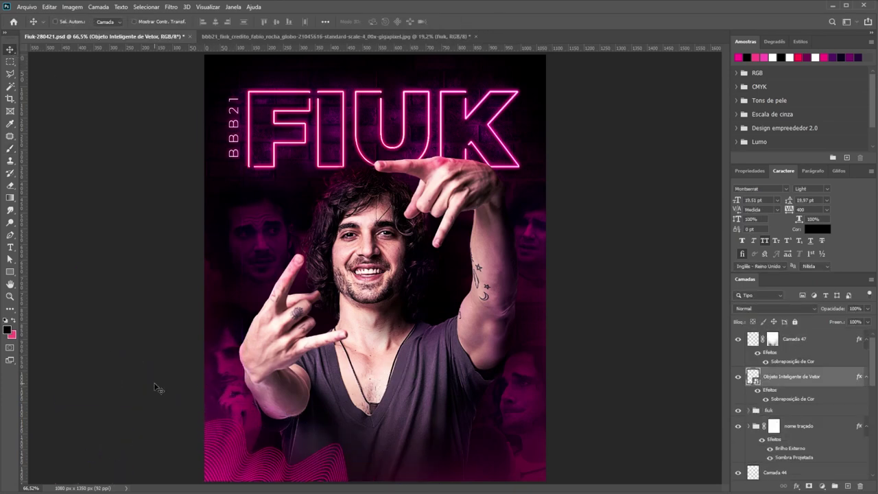
{"action": "mouse_move", "coordinate": [156, 386]}
{"action": "left_mouse_down"}
{"action": "mouse_move", "coordinate": [489, 129]}
{"action": "mouse_move", "coordinate": [528, 77]}
{"action": "mouse_move", "coordinate": [691, 196]}
{"action": "mouse_move", "coordinate": [636, 191]}
{"action": "left_mouse_up"}
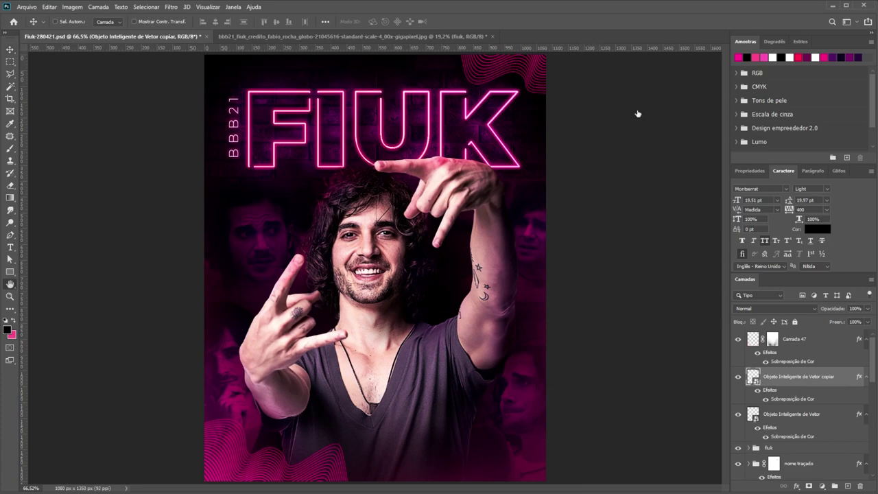
Step: Give the wavy-line copy pink Inner and Outer Glows and a #ff61b7 Color Overlay
{"action": "left_click", "coordinate": [558, 184]}
{"action": "left_click", "coordinate": [557, 246]}
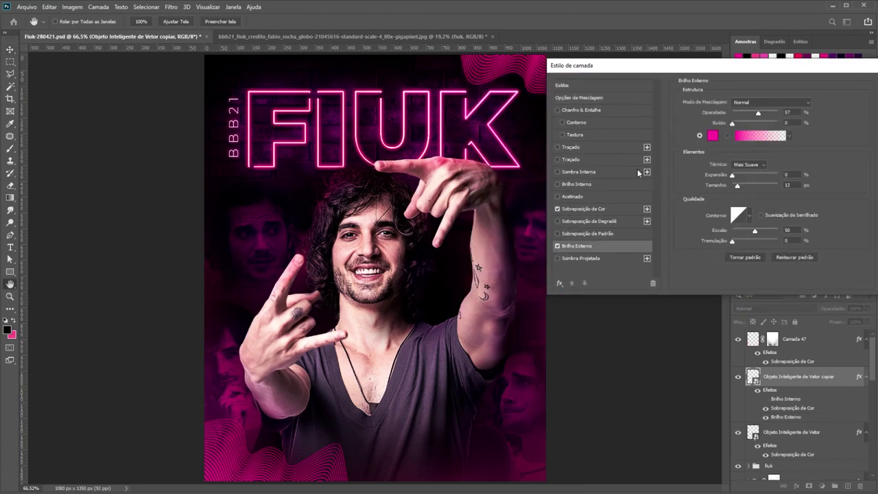
{"action": "left_click", "coordinate": [712, 136]}
{"action": "left_click", "coordinate": [833, 139]}
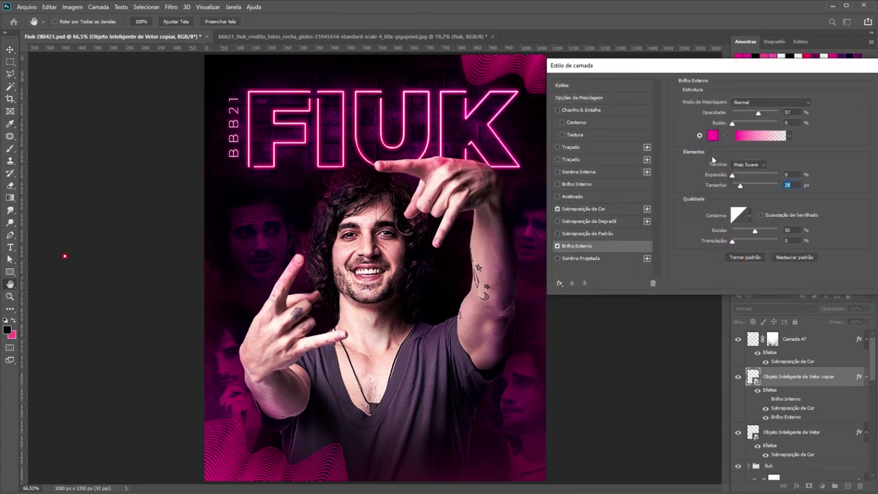
{"action": "left_click", "coordinate": [583, 208]}
{"action": "left_click", "coordinate": [822, 103]}
{"action": "left_click", "coordinate": [687, 144]}
{"action": "left_click", "coordinate": [810, 140]}
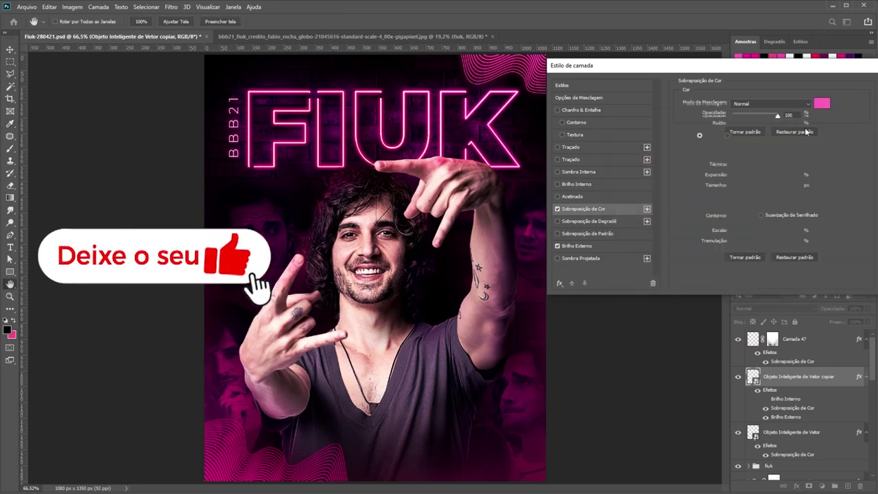
{"action": "left_click", "coordinate": [576, 245]}
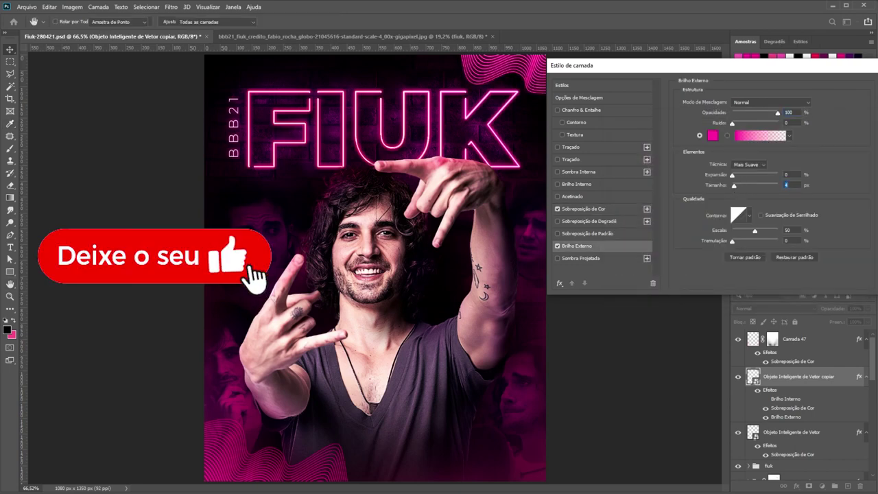
{"action": "key", "text": "Return"}
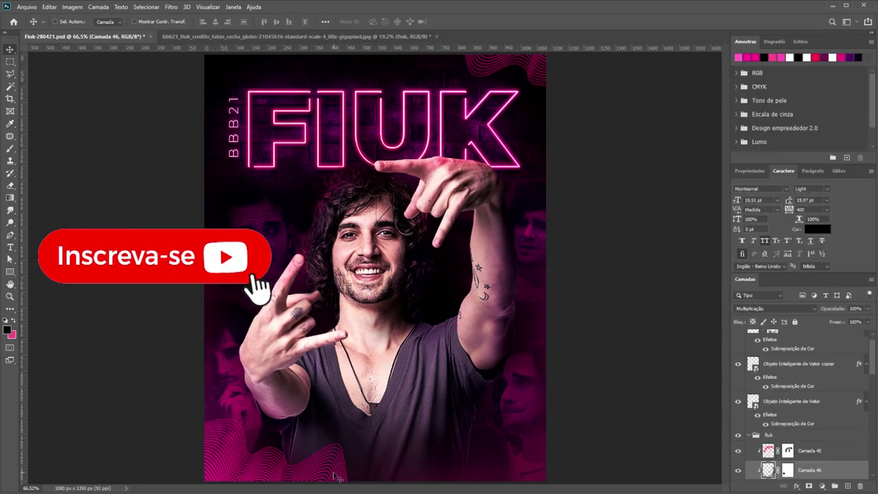
Step: Place the plastic-wrap texture over the poster and set its blend mode to Divide
{"action": "left_click_drag", "start_coordinate": [575, 188], "coordinate": [614, 374]}
{"action": "left_click", "coordinate": [769, 414]}
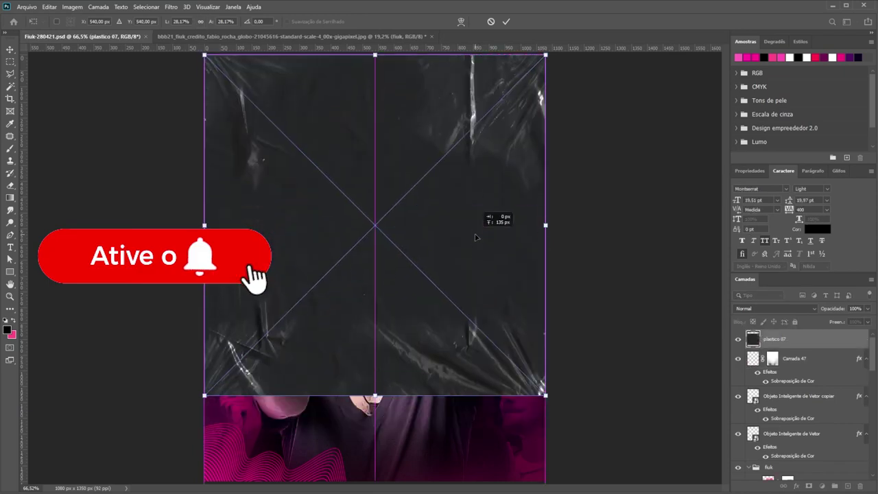
{"action": "key", "text": "Return"}
{"action": "left_click", "coordinate": [775, 308]}
{"action": "left_click", "coordinate": [752, 450]}
Step: Boost the texture's contrast with Levels (40 / 1.1 / 181) and move it beneath the fiuk group
{"action": "key", "text": "ctrl+l"}
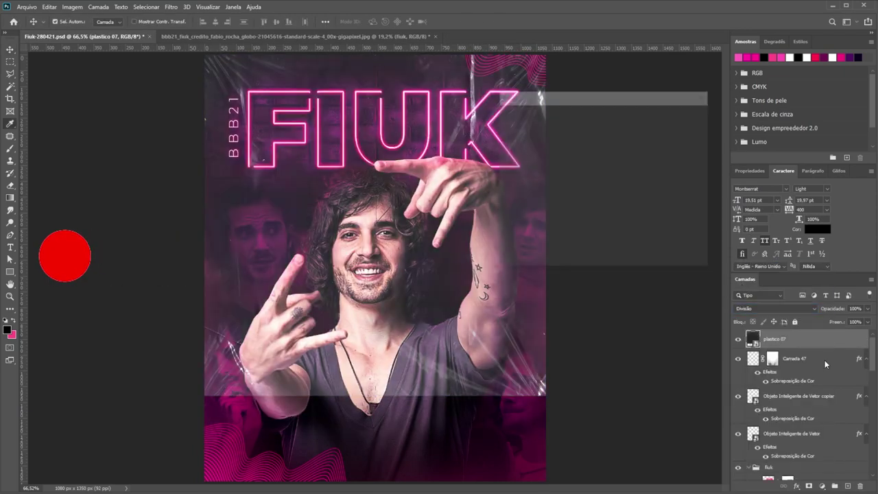
{"action": "left_click_drag", "start_coordinate": [510, 204], "coordinate": [529, 209]}
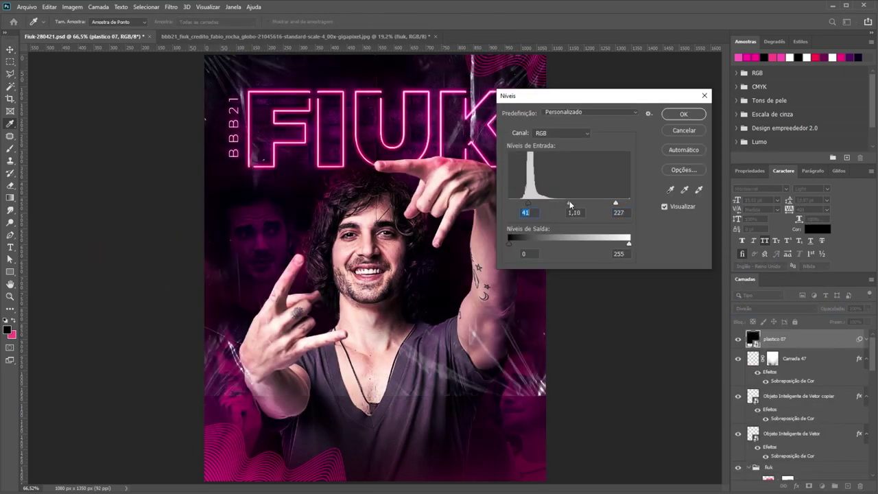
{"action": "left_click_drag", "start_coordinate": [615, 204], "coordinate": [587, 205]}
{"action": "key", "text": "Tab"}
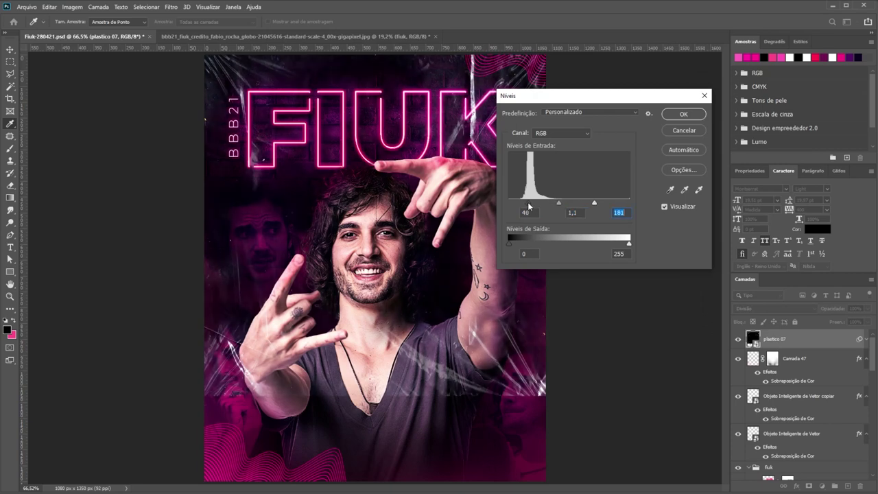
{"action": "key", "text": "shift+Tab"}
{"action": "key", "text": "shift+Tab"}
{"action": "key", "text": "Return"}
{"action": "left_click_drag", "start_coordinate": [542, 113], "coordinate": [555, 196]}
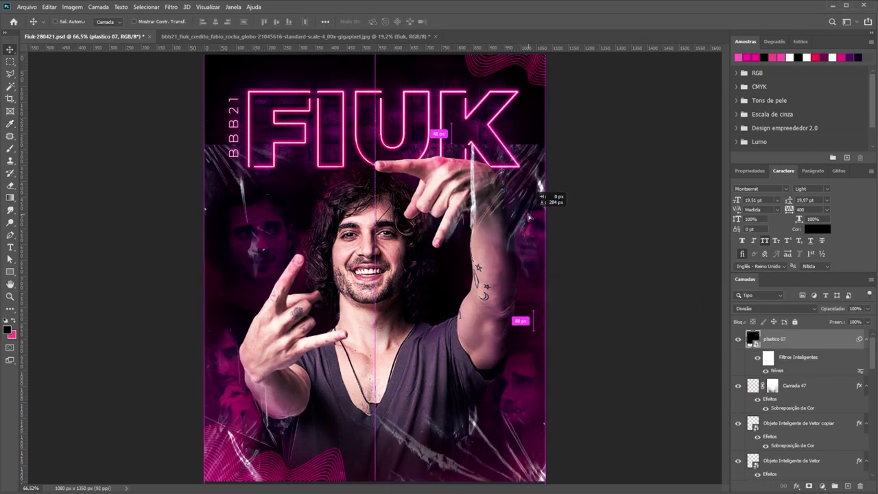
{"action": "key", "text": "b"}
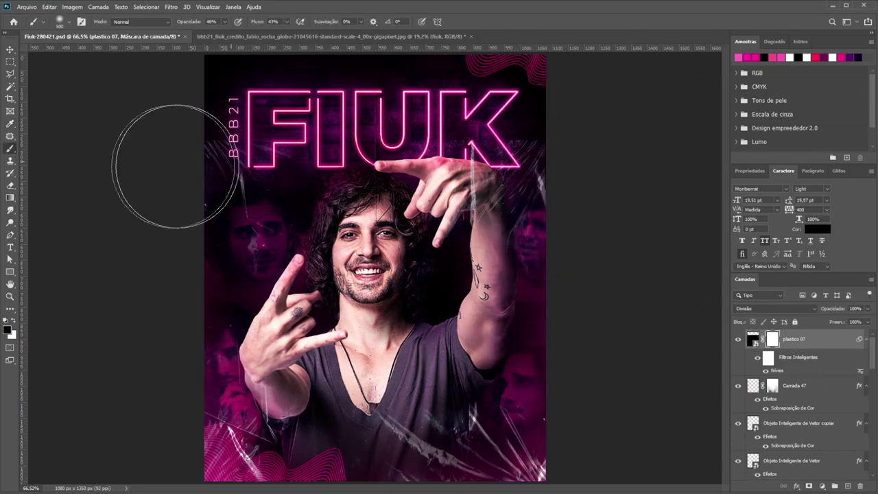
{"action": "key", "text": "0"}
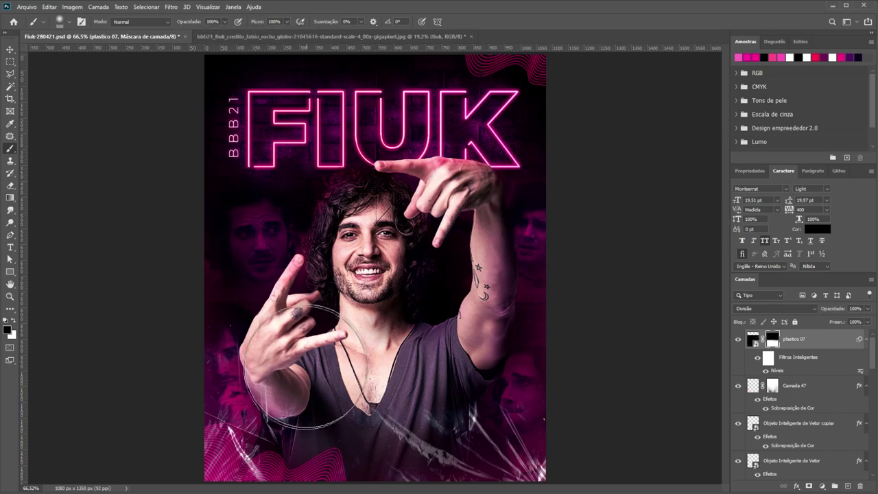
{"action": "left_click_drag", "start_coordinate": [813, 341], "coordinate": [813, 447]}
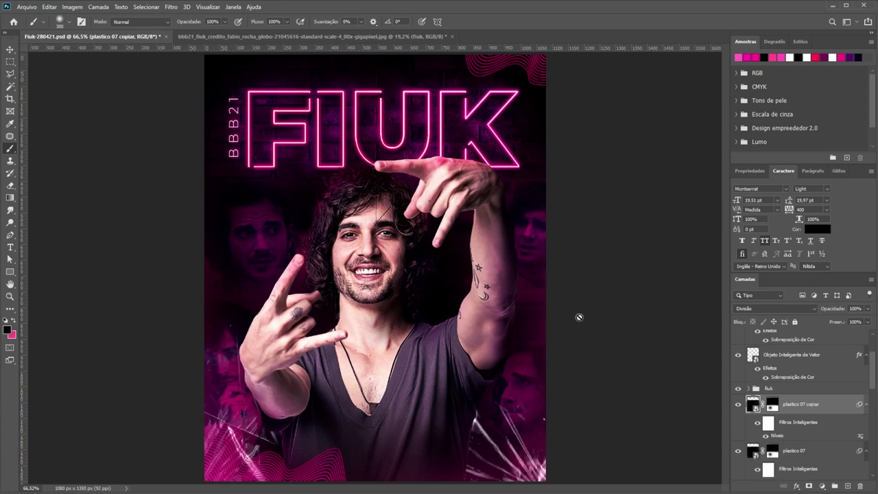
Step: Duplicate plastico 07, add a layer mask to the copy, and lower its opacity to 58%
{"action": "key", "text": "v"}
{"action": "key", "text": "ctrl+j"}
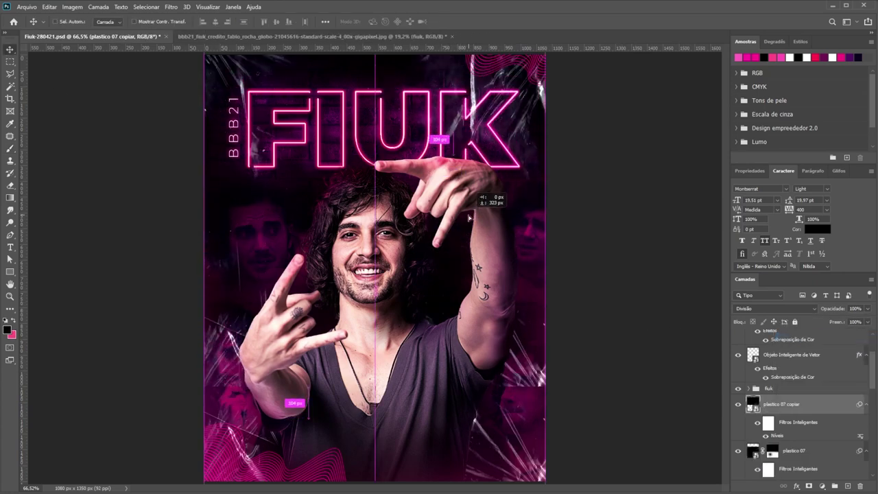
{"action": "left_click", "coordinate": [809, 486]}
{"action": "key", "text": "b"}
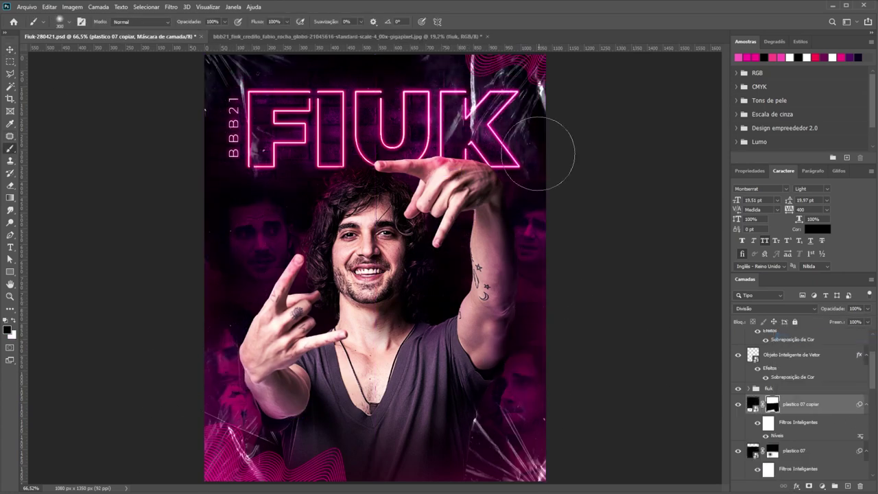
{"action": "left_click_drag", "start_coordinate": [870, 310], "coordinate": [830, 321]}
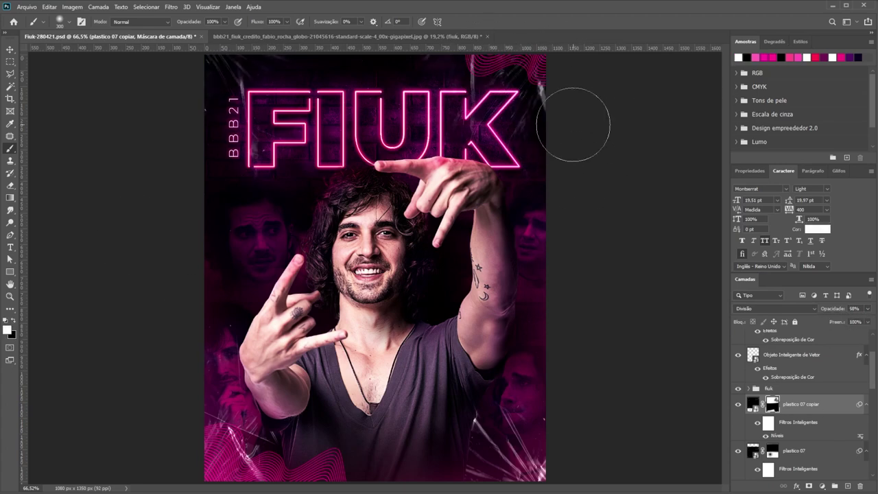
Step: Move both plastico layers to the top of the stack and brush the original's mask
{"action": "key", "text": "v"}
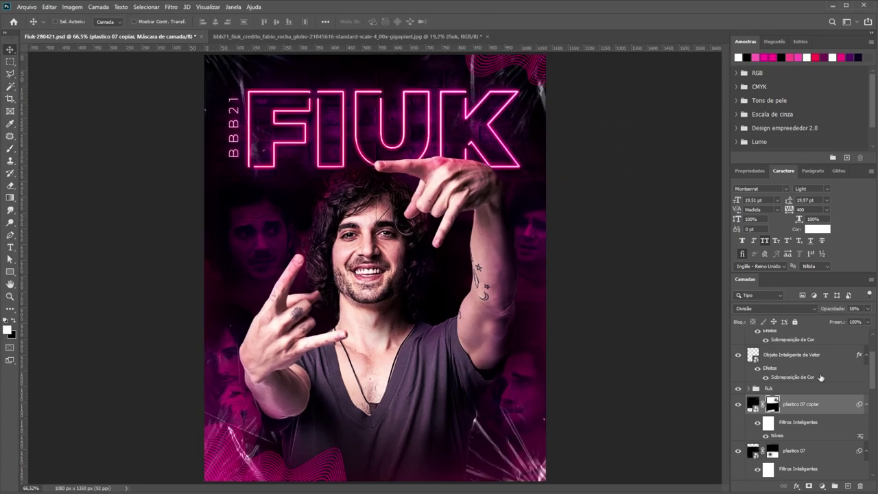
{"action": "key", "text": "alt+bracketleft"}
{"action": "left_click", "coordinate": [810, 398], "text": "shift"}
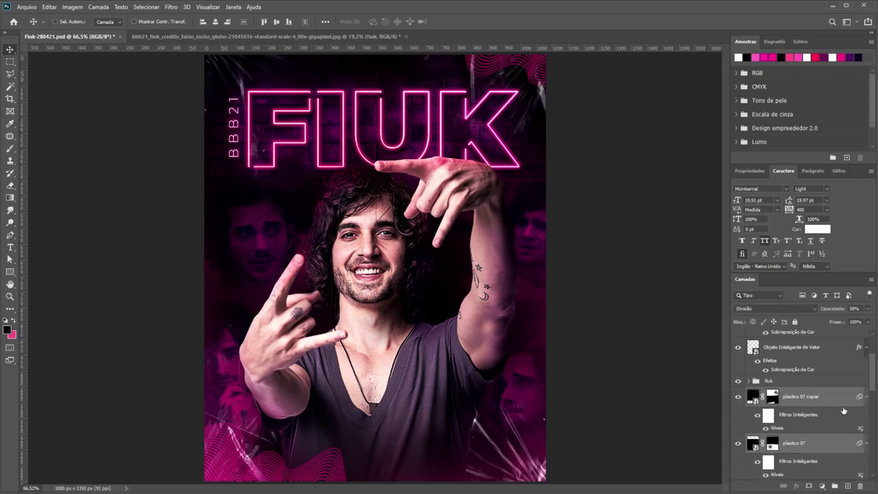
{"action": "left_click_drag", "start_coordinate": [810, 398], "coordinate": [833, 339]}
{"action": "left_click", "coordinate": [802, 359]}
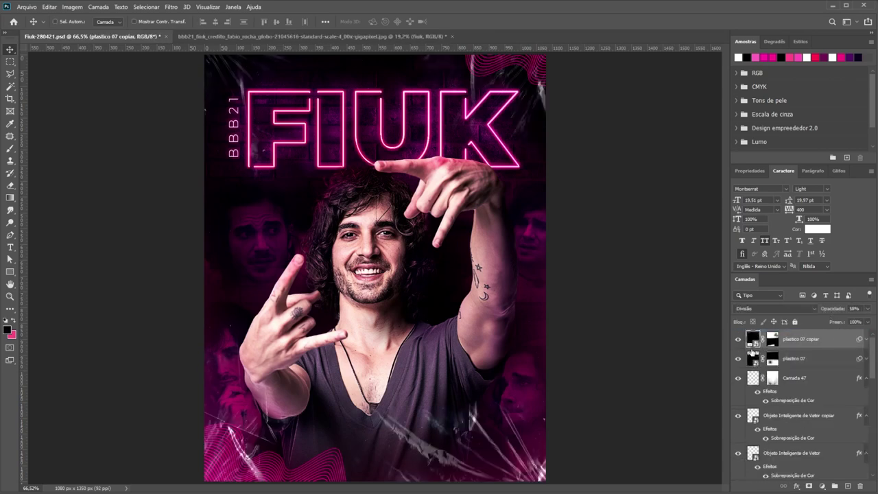
{"action": "key", "text": "b"}
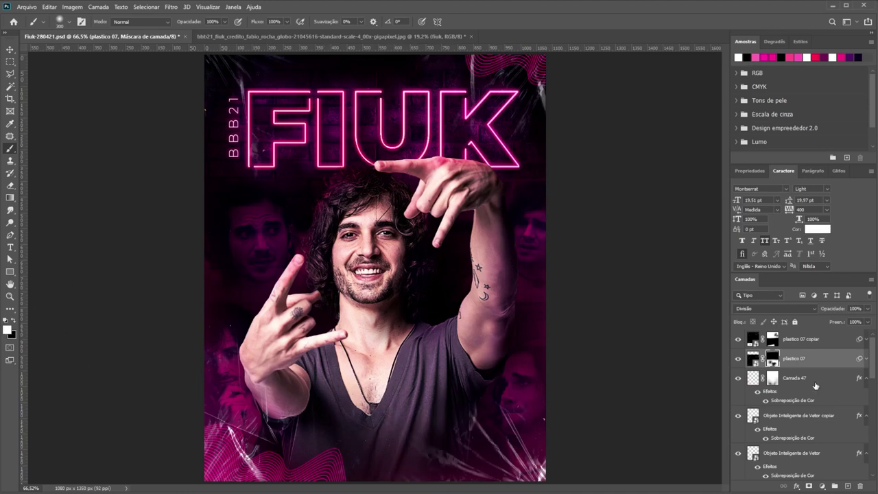
{"action": "key", "text": "ctrl+shift+bracketleft"}
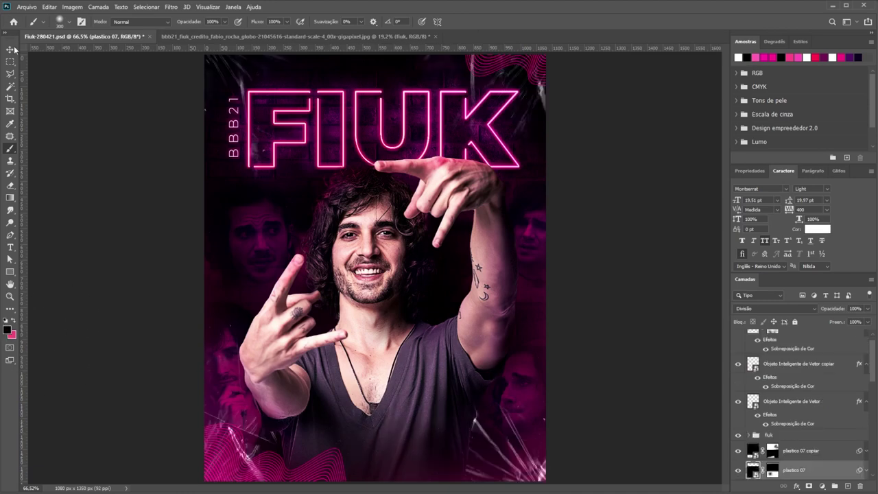